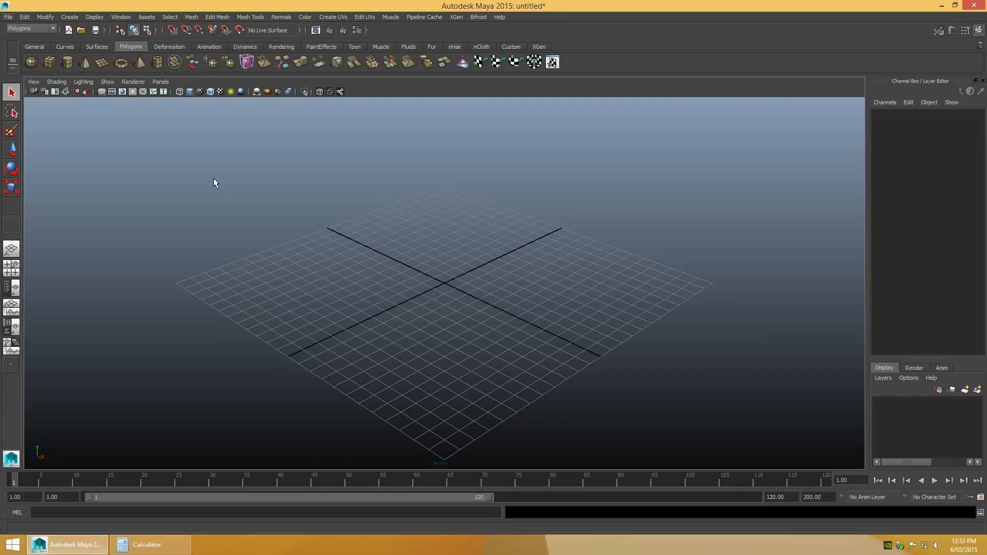
Step: Set the scene grid to a length and width of 1000 units, grid lines every 100 units and 5 subdivisions
{"action": "left_click", "coordinate": [94, 17]}
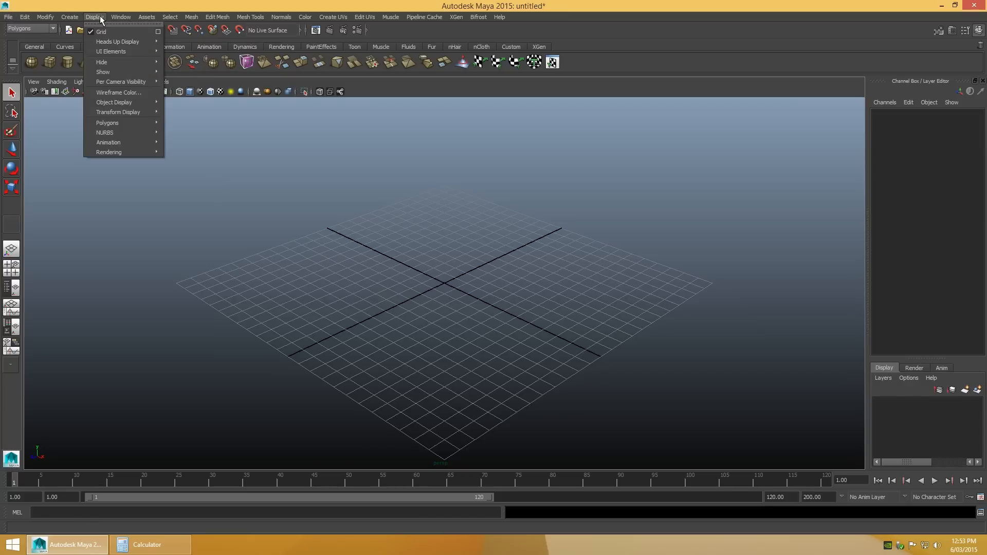
{"action": "left_click", "coordinate": [158, 32]}
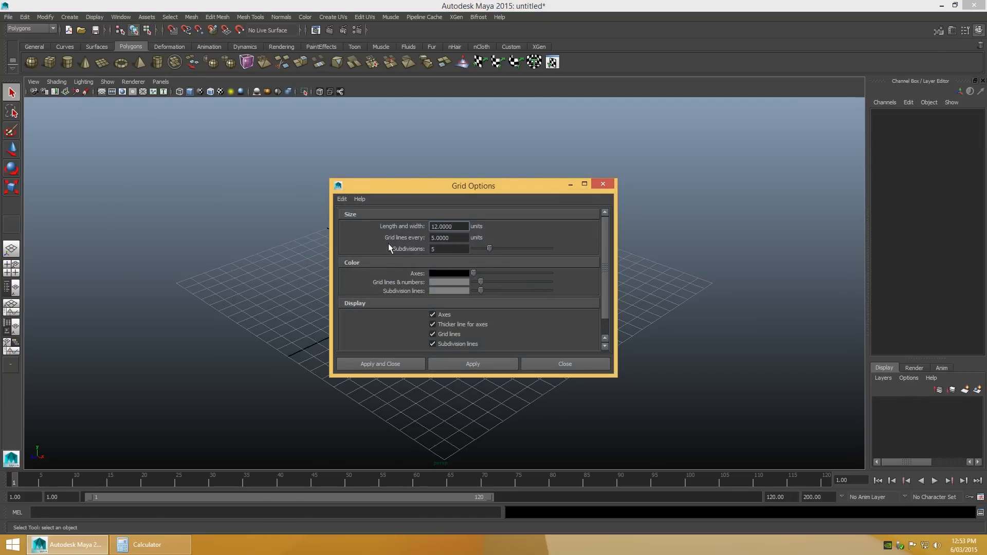
{"action": "double_click", "coordinate": [440, 226]}
{"action": "type", "text": "1000"}
{"action": "key", "text": "Tab"}
{"action": "type", "text": "100"}
{"action": "key", "text": "Tab"}
{"action": "type", "text": "5"}
{"action": "left_click", "coordinate": [380, 365]}
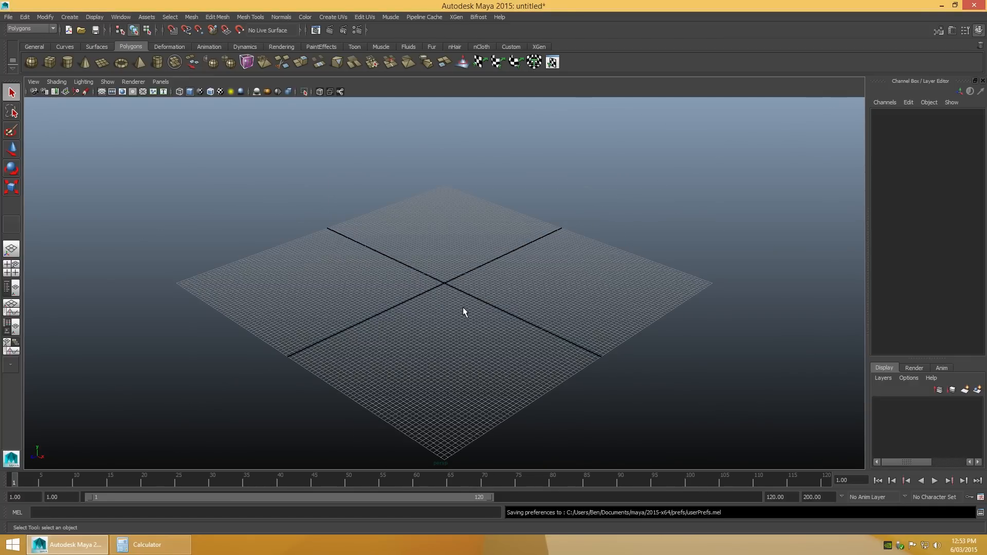
Step: Turn off interactive creation for polygon primitives and create a polygon cube at the origin
{"action": "left_click", "coordinate": [77, 18]}
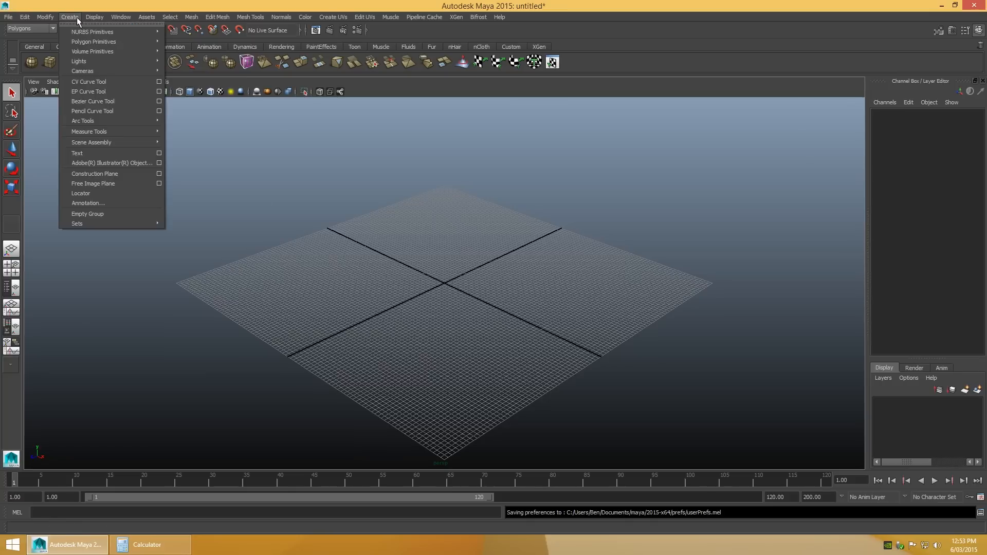
{"action": "mouse_move", "coordinate": [87, 43]}
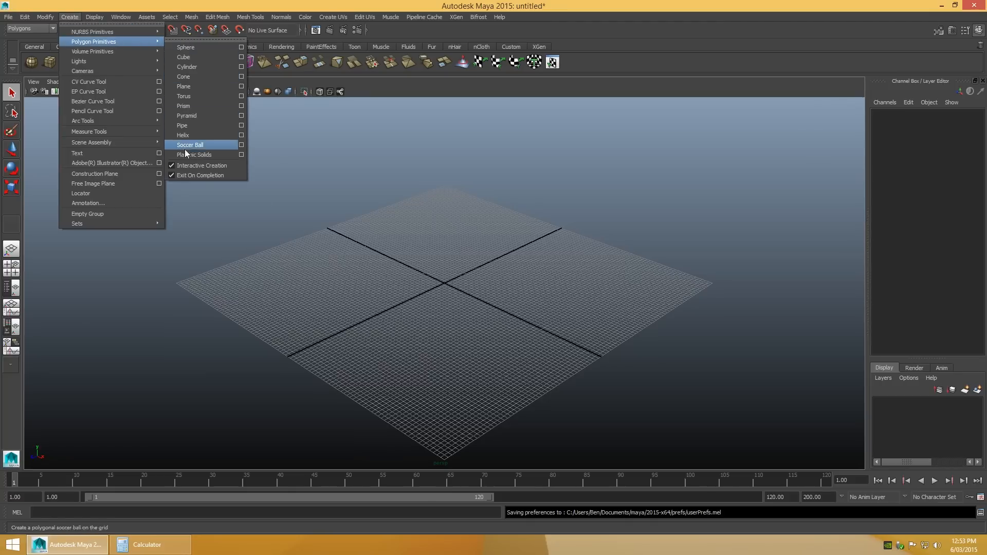
{"action": "left_click", "coordinate": [171, 165]}
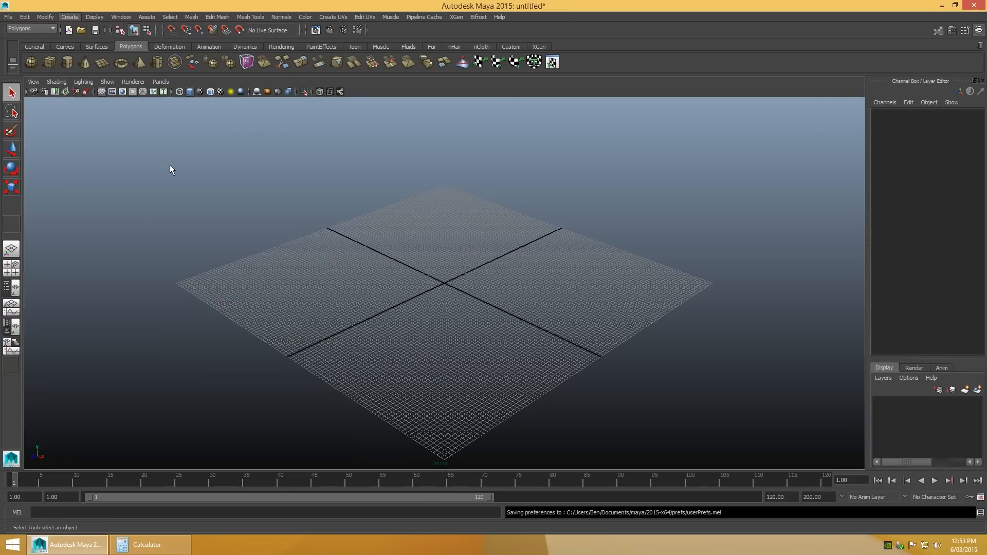
{"action": "left_click", "coordinate": [75, 17]}
{"action": "mouse_move", "coordinate": [82, 41]}
{"action": "left_click", "coordinate": [187, 53]}
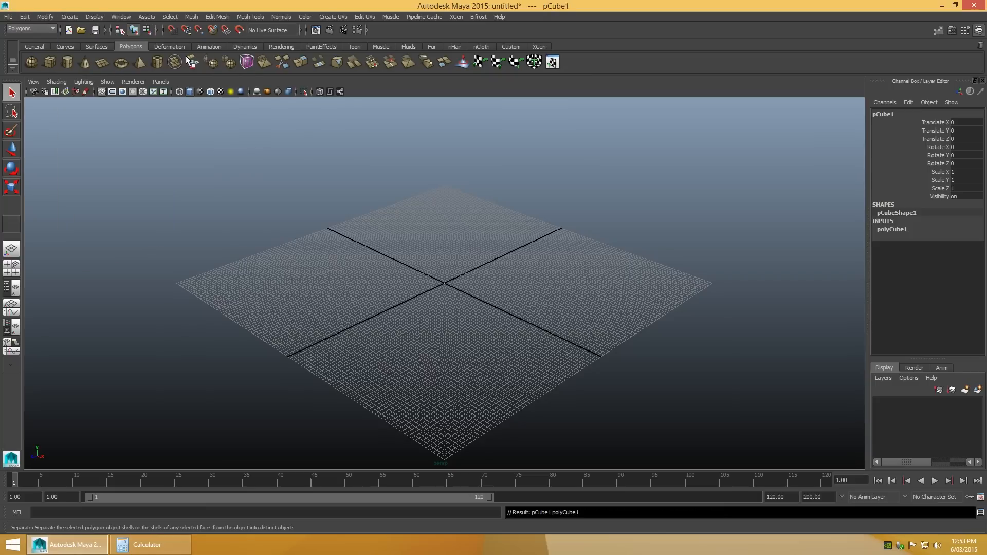
Step: Set the cube's construction dimensions to width 100, height 300 and depth 30
{"action": "scroll", "coordinate": [566, 305], "scroll_direction": "up", "scroll_amount": 5}
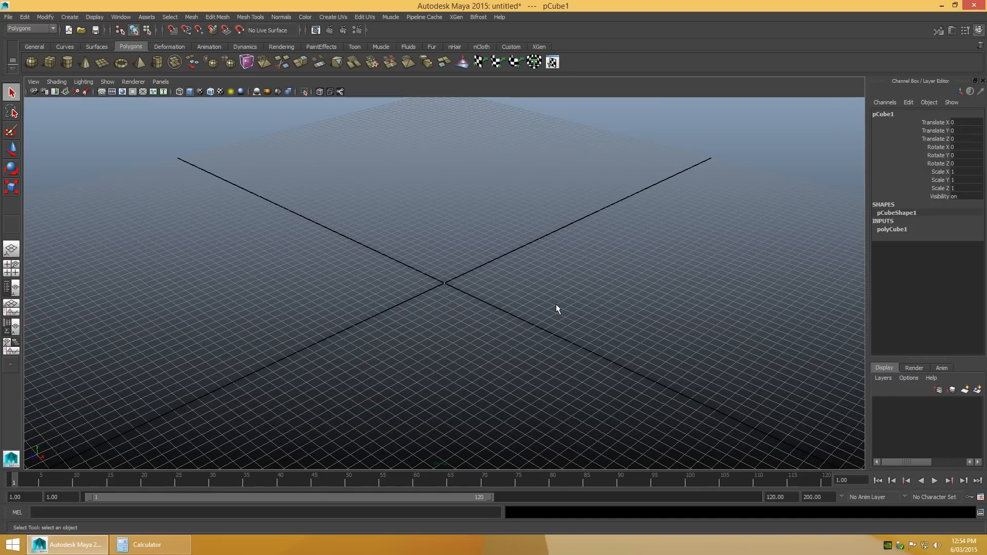
{"action": "left_click", "coordinate": [922, 231]}
{"action": "type", "text": "100"}
{"action": "key", "text": "Tab"}
{"action": "type", "text": "300"}
{"action": "key", "text": "Tab"}
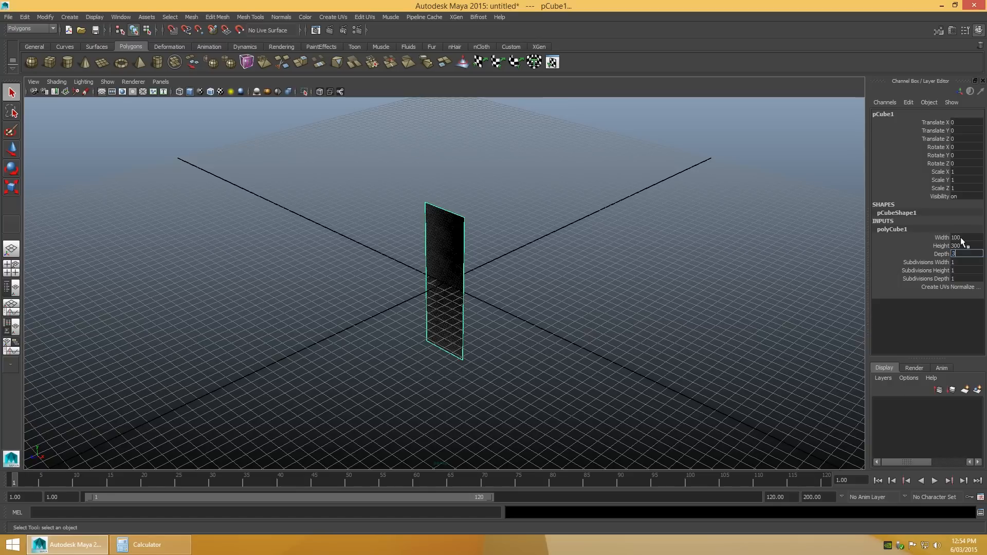
{"action": "type", "text": "30"}
{"action": "key", "text": "Return"}
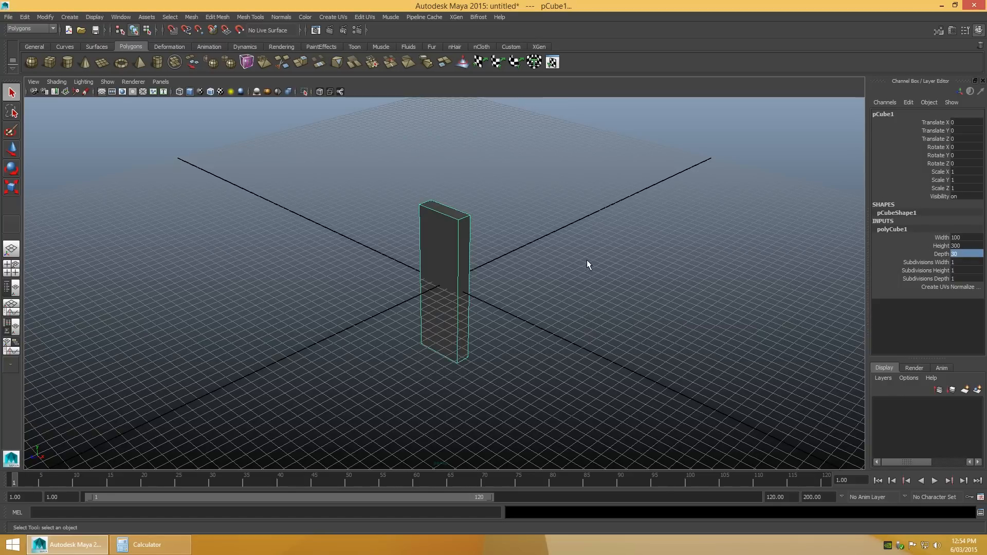
Step: In the four-view layout, position the block at Translate X 50, Translate Y 150 and Translate Z -15
{"action": "key", "text": "f"}
{"action": "key", "text": "space"}
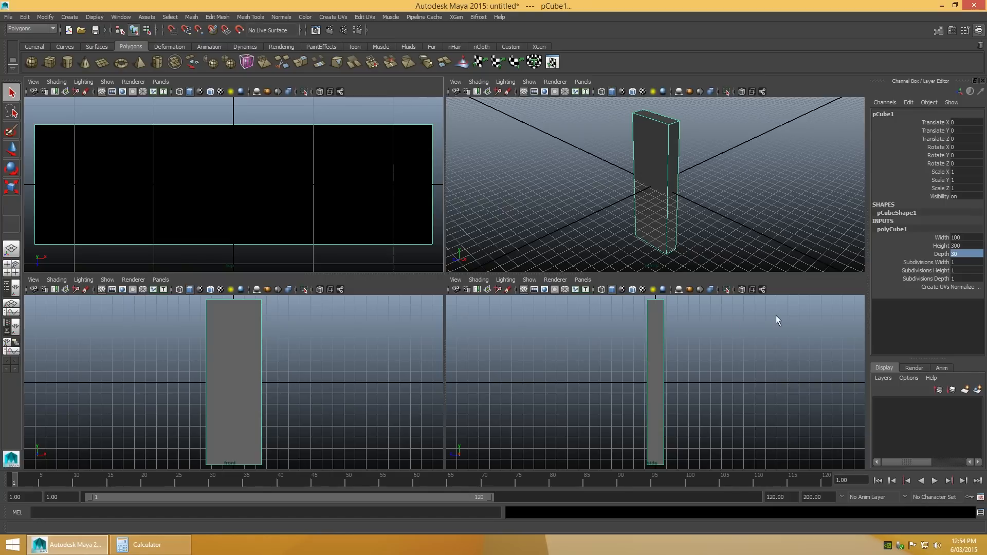
{"action": "left_click", "coordinate": [965, 122]}
{"action": "type", "text": "5"}
{"action": "key", "text": "Tab"}
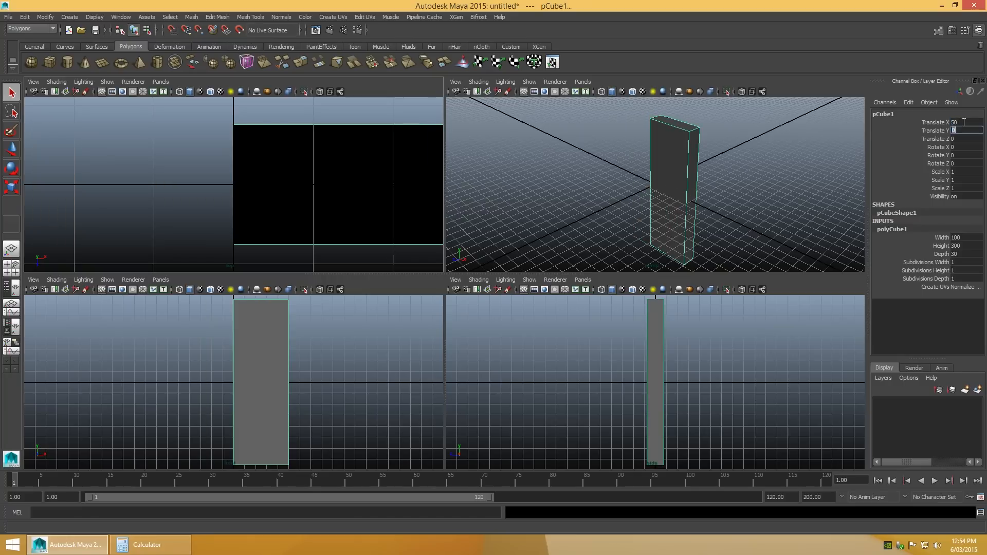
{"action": "type", "text": "150"}
{"action": "key", "text": "Tab"}
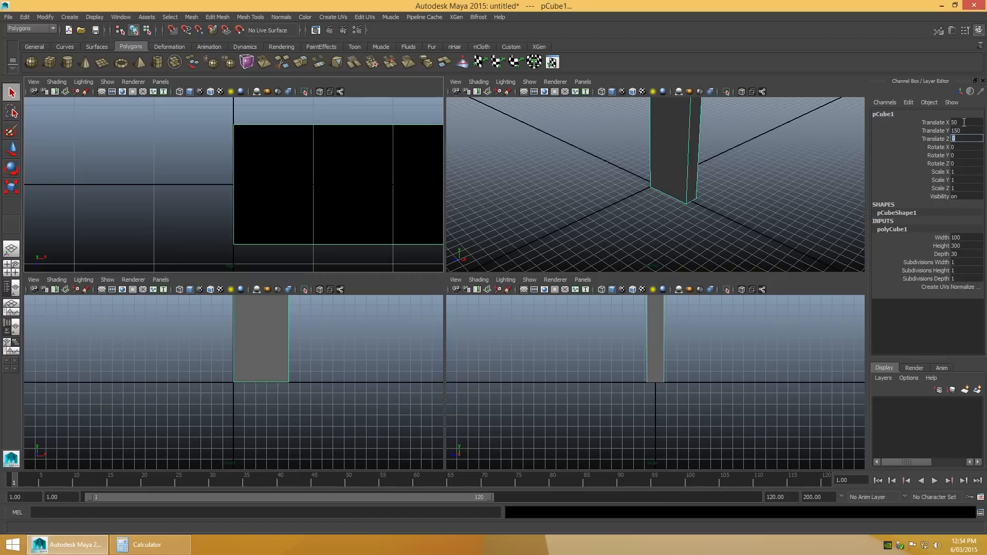
{"action": "type", "text": "-15"}
{"action": "key", "text": "Return"}
Step: Move the block's pivot to its bottom front corner at the grid origin, using snap to points
{"action": "key", "text": "f"}
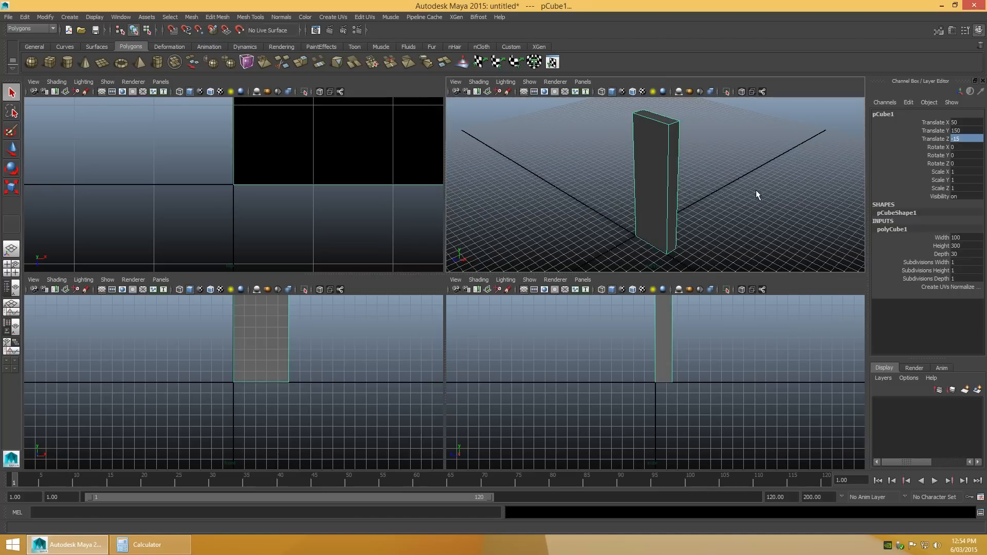
{"action": "key", "text": "f"}
{"action": "key", "text": "f"}
{"action": "key", "text": "f"}
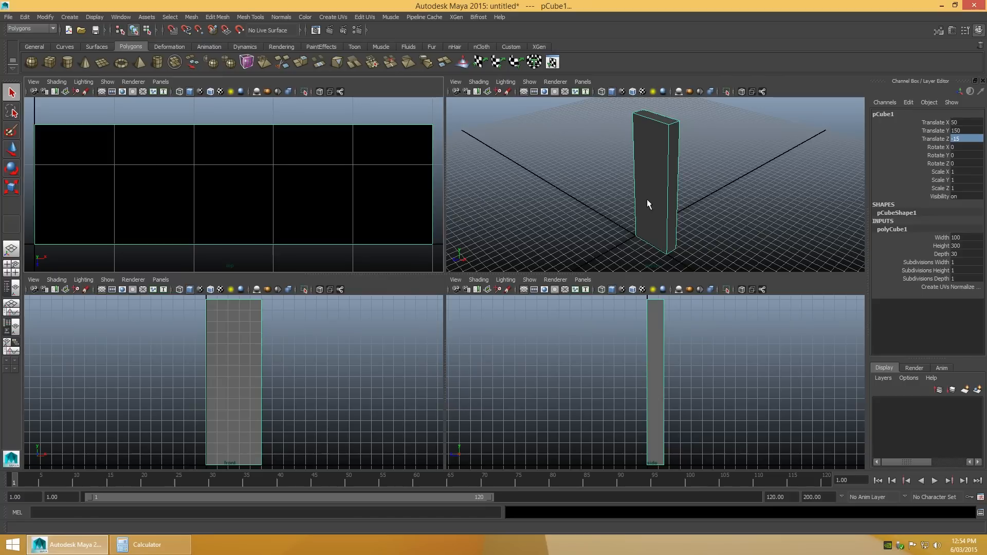
{"action": "key", "text": "w"}
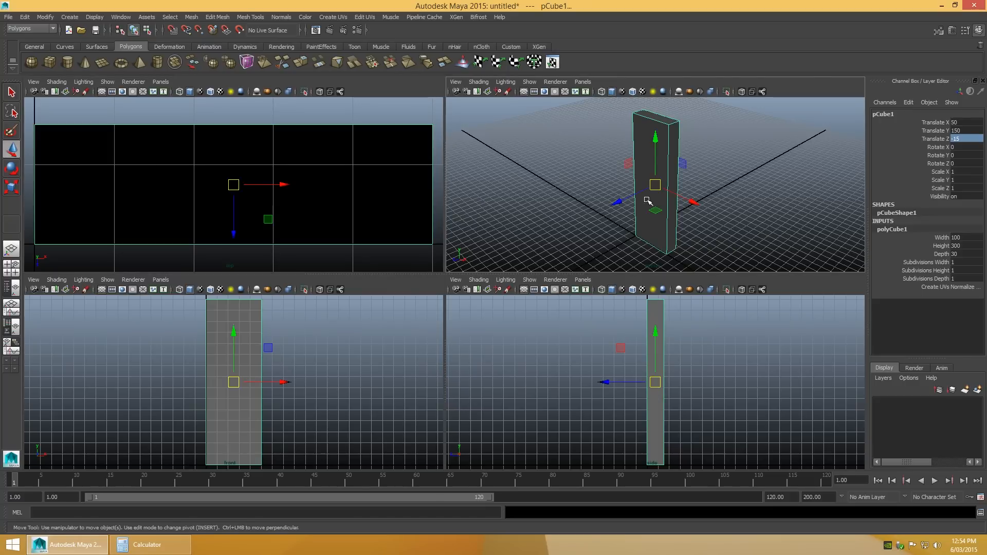
{"action": "key", "text": "Insert"}
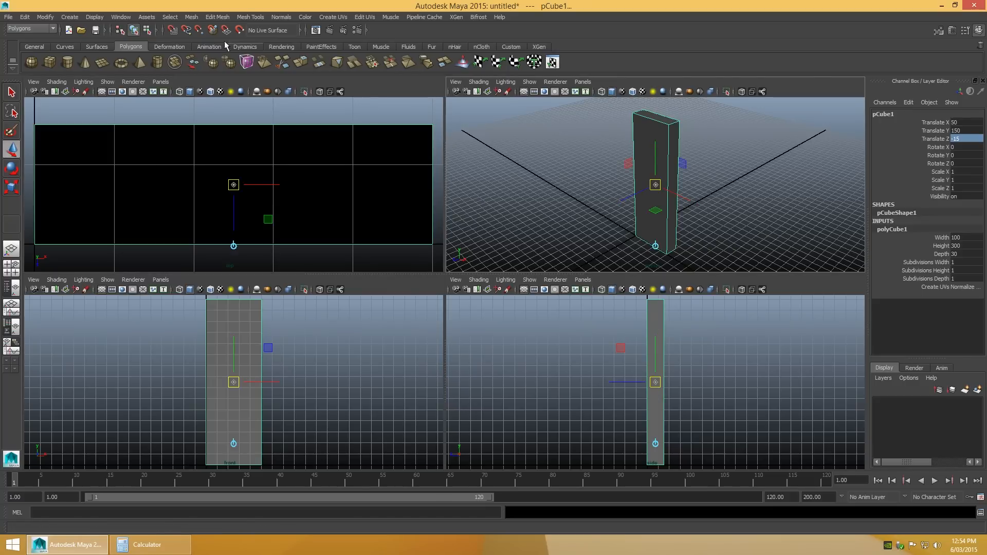
{"action": "left_click", "coordinate": [203, 32]}
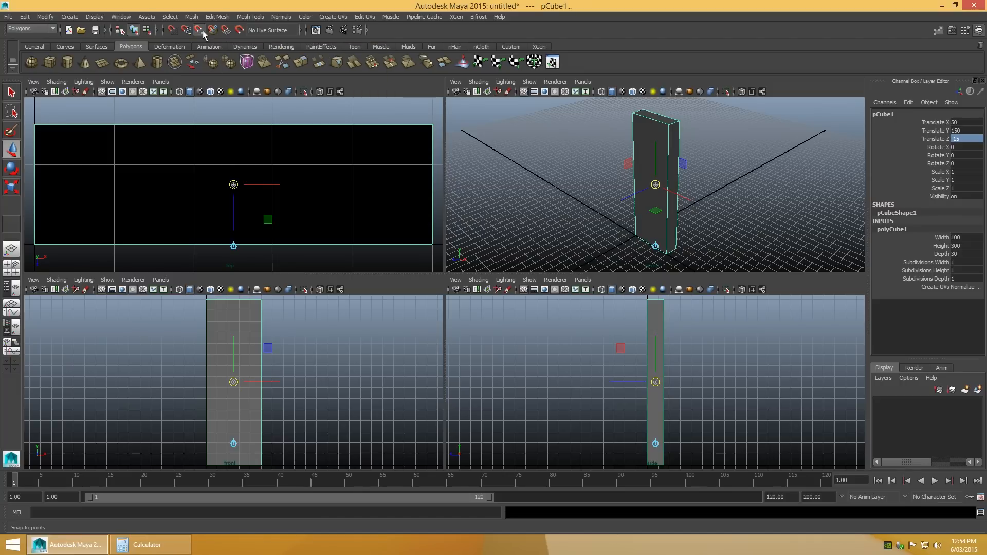
{"action": "left_click_drag", "start_coordinate": [658, 202], "coordinate": [637, 236]}
{"action": "key", "text": "Insert"}
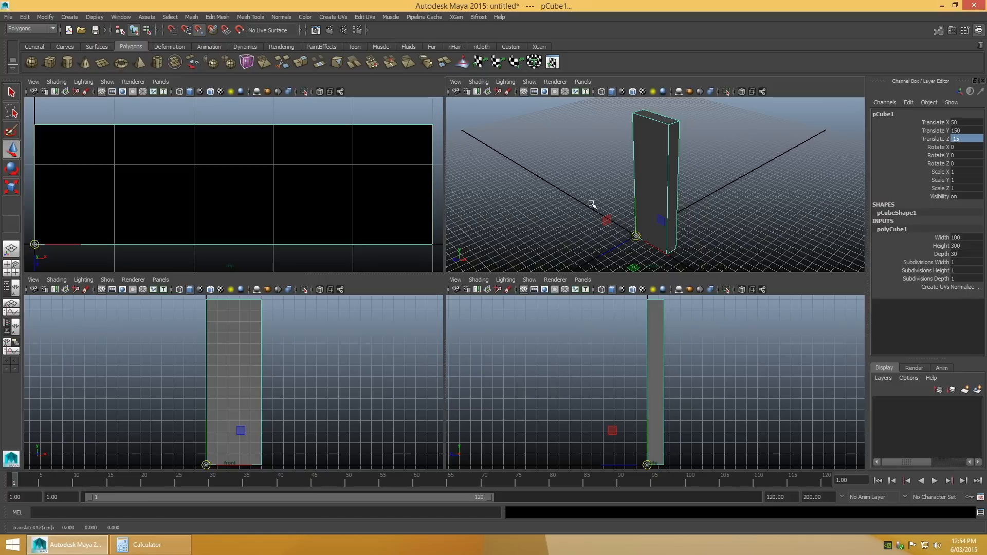
{"action": "key", "text": "Insert"}
{"action": "key", "text": "q"}
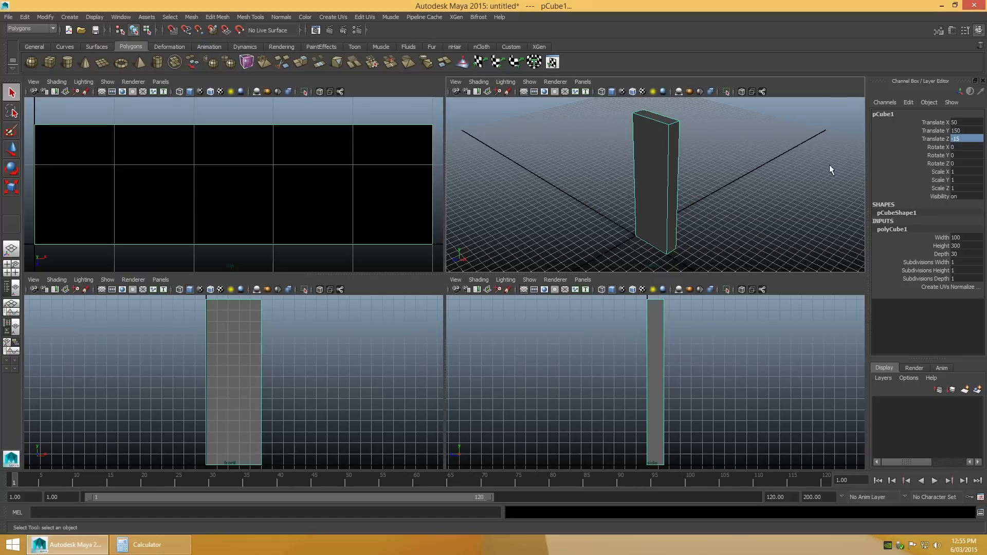
Step: Delete the block's construction history and freeze its transformations
{"action": "left_click", "coordinate": [909, 102]}
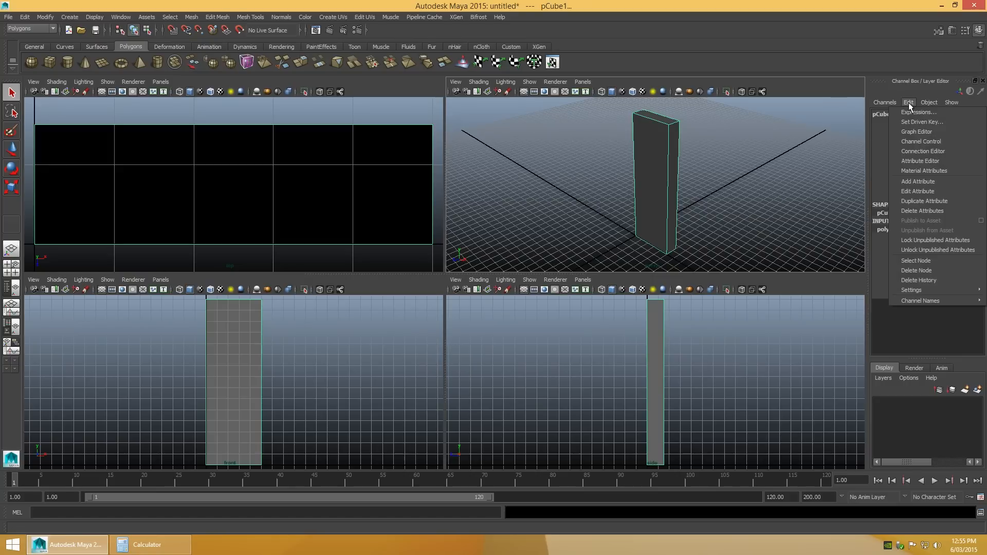
{"action": "left_click", "coordinate": [915, 281]}
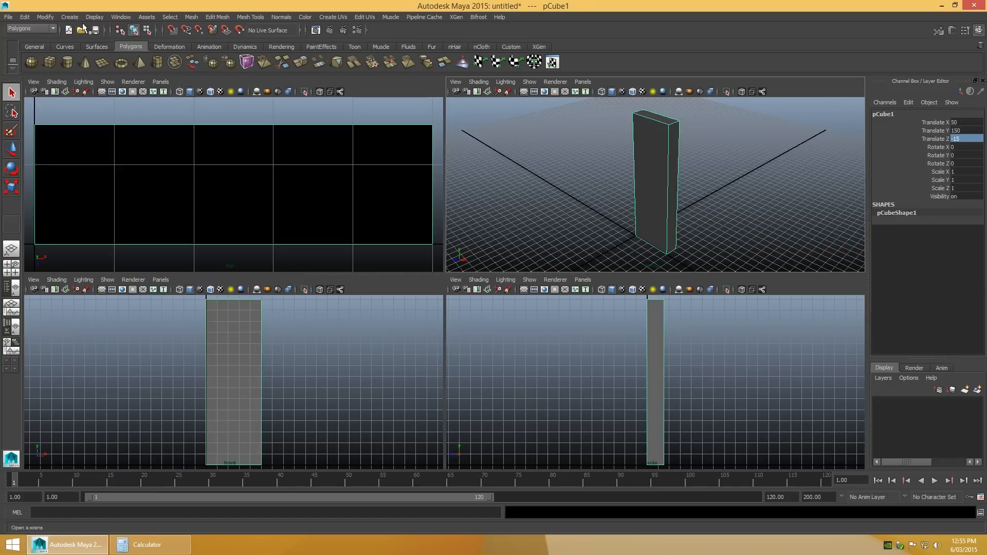
{"action": "left_click", "coordinate": [45, 16]}
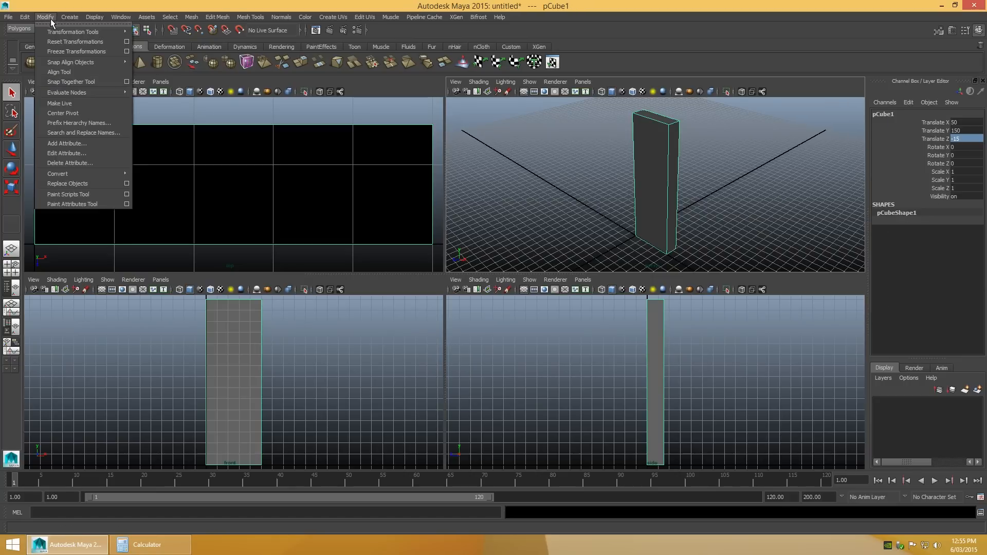
{"action": "left_click", "coordinate": [62, 50]}
Step: Rename the cube as SM_Wall in the Outliner and close the Outliner
{"action": "left_click", "coordinate": [121, 17]}
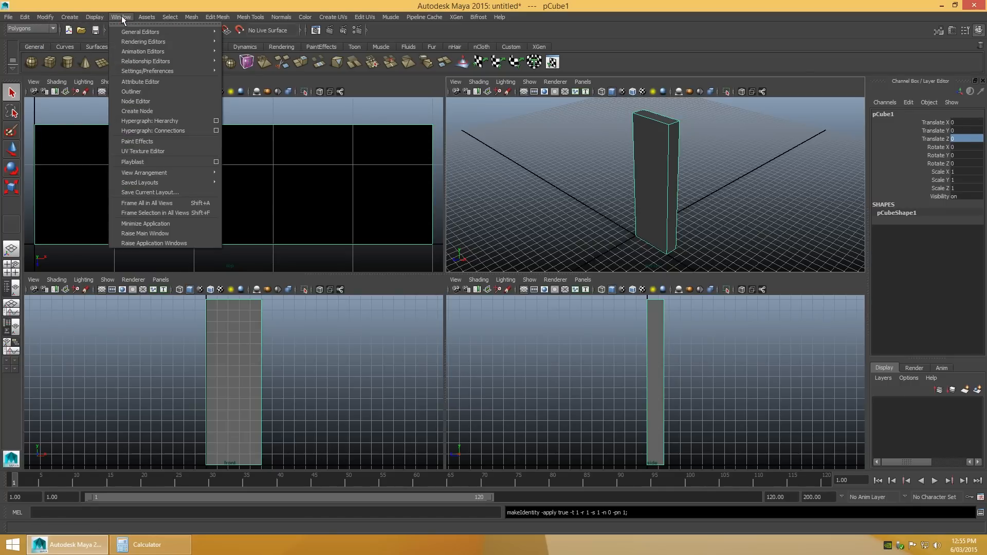
{"action": "left_click", "coordinate": [135, 93]}
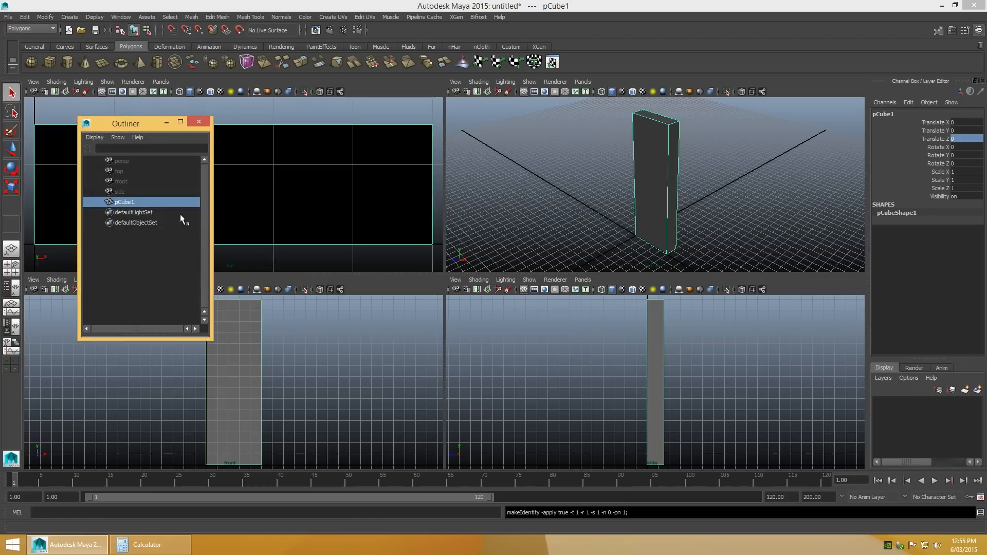
{"action": "double_click", "coordinate": [140, 202]}
{"action": "type", "text": "SM_Wall"}
{"action": "key", "text": "Return"}
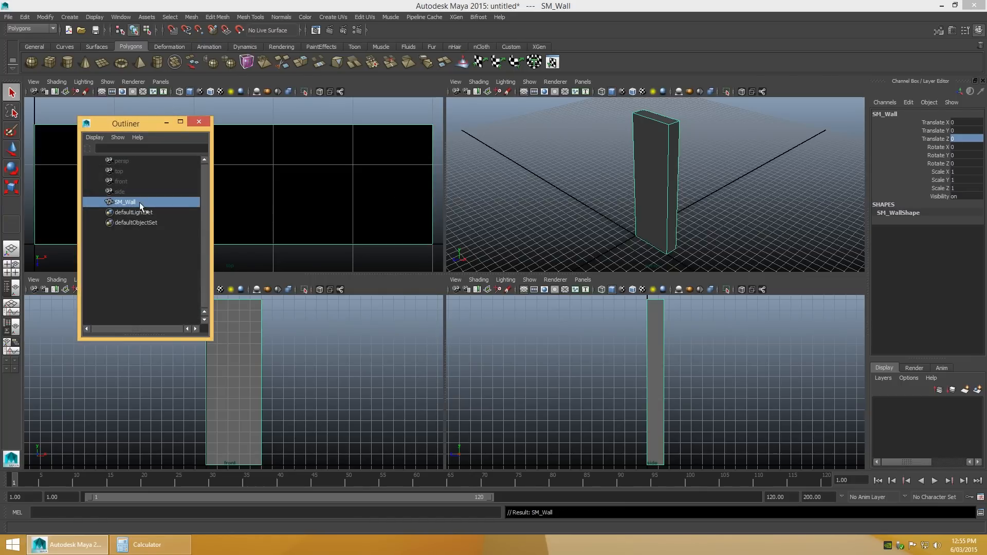
{"action": "left_click", "coordinate": [199, 123]}
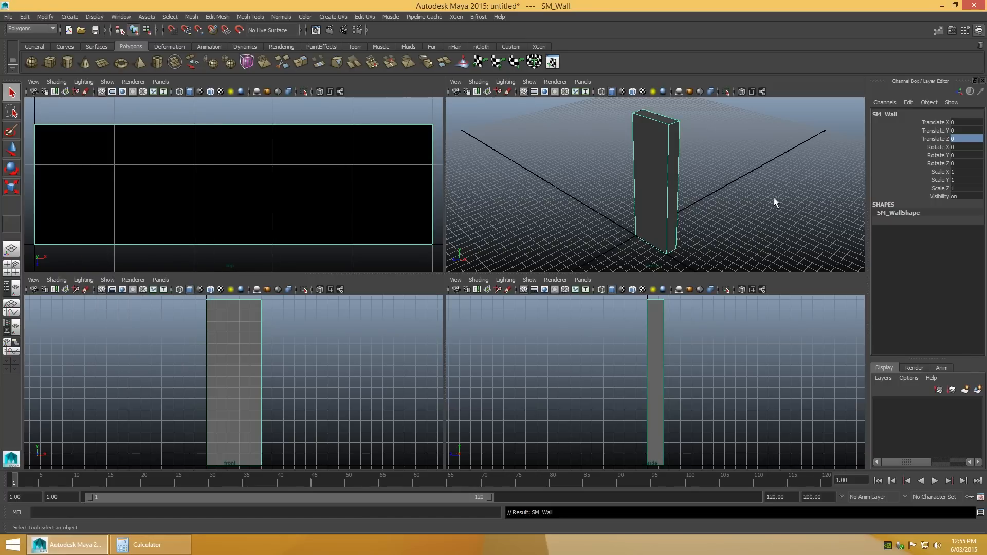
Step: Switch to the Persp/UV Texture Editor layout and delete the existing UVs of the wall
{"action": "left_click", "coordinate": [587, 82]}
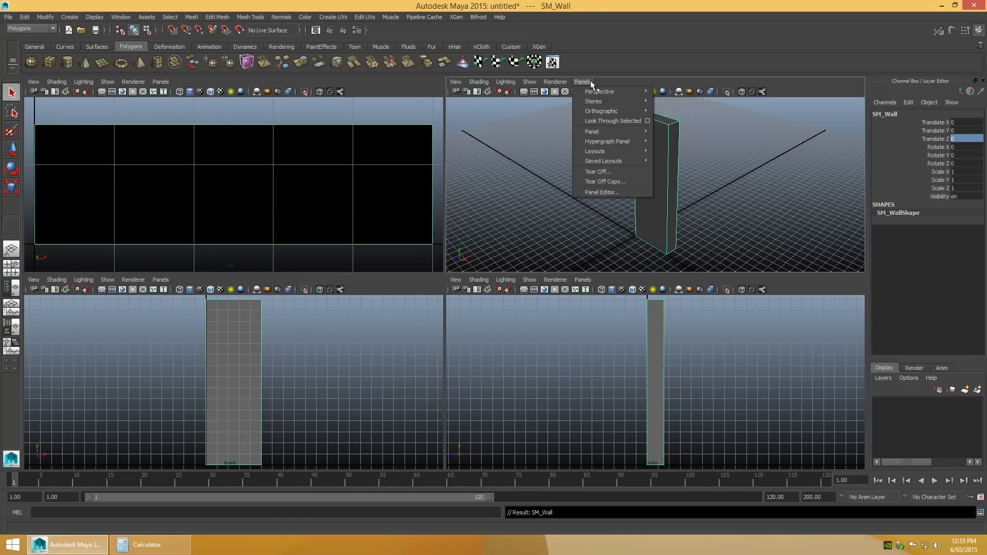
{"action": "mouse_move", "coordinate": [606, 159]}
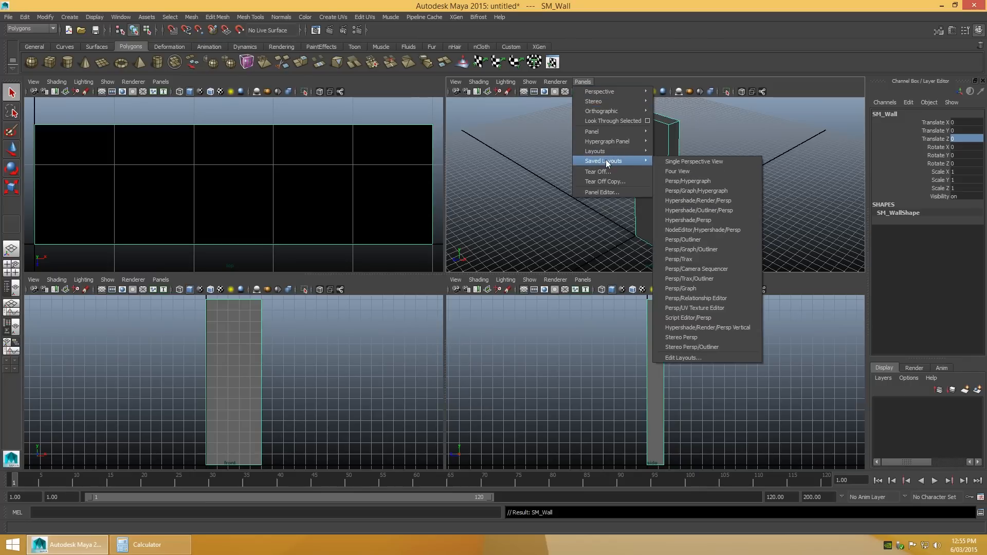
{"action": "left_click", "coordinate": [708, 307]}
{"action": "key", "text": "f"}
{"action": "key", "text": "f"}
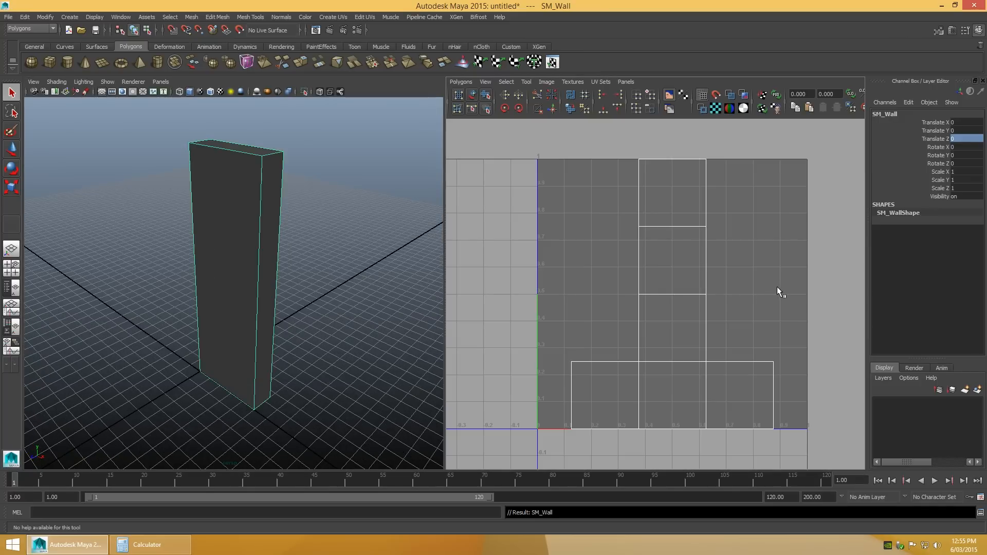
{"action": "left_click", "coordinate": [458, 81]}
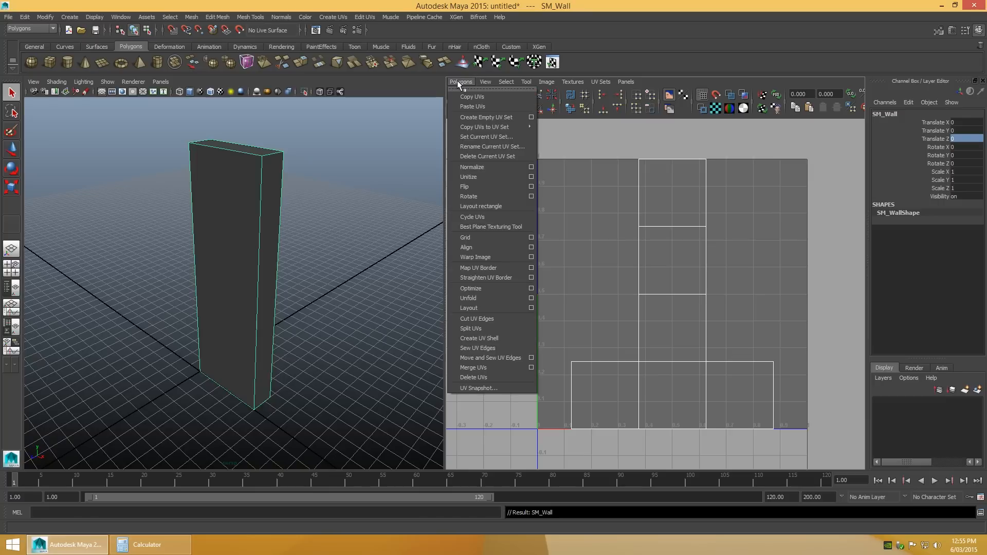
{"action": "left_click", "coordinate": [478, 378]}
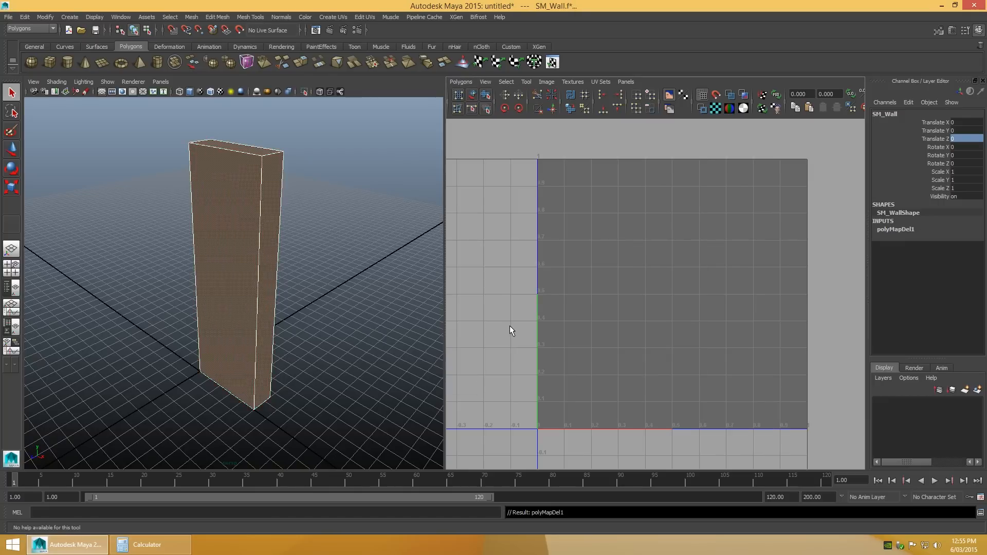
Step: Open the UV Texture Editor grid options, then calculate 1 / 32 in Calculator and copy the result
{"action": "left_click", "coordinate": [487, 82]}
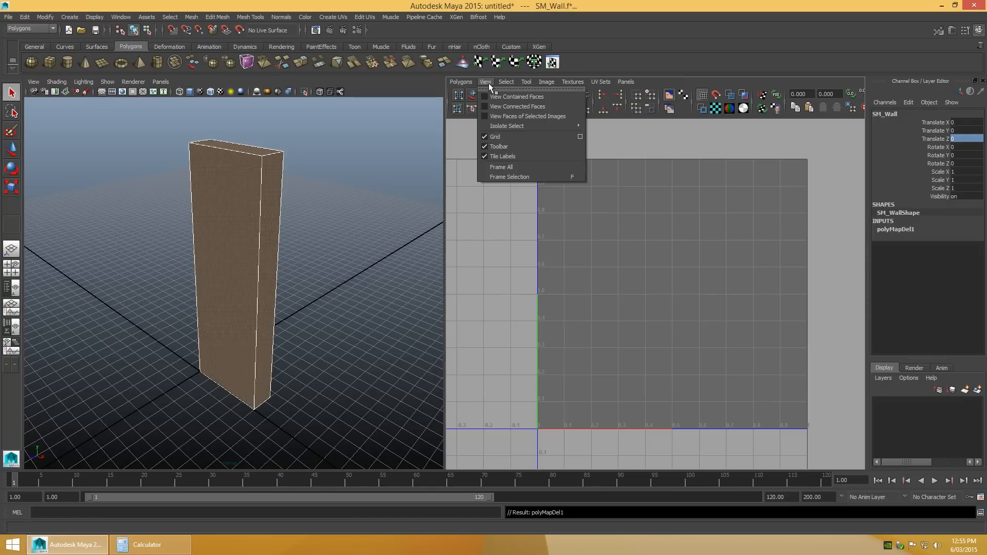
{"action": "left_click", "coordinate": [580, 136]}
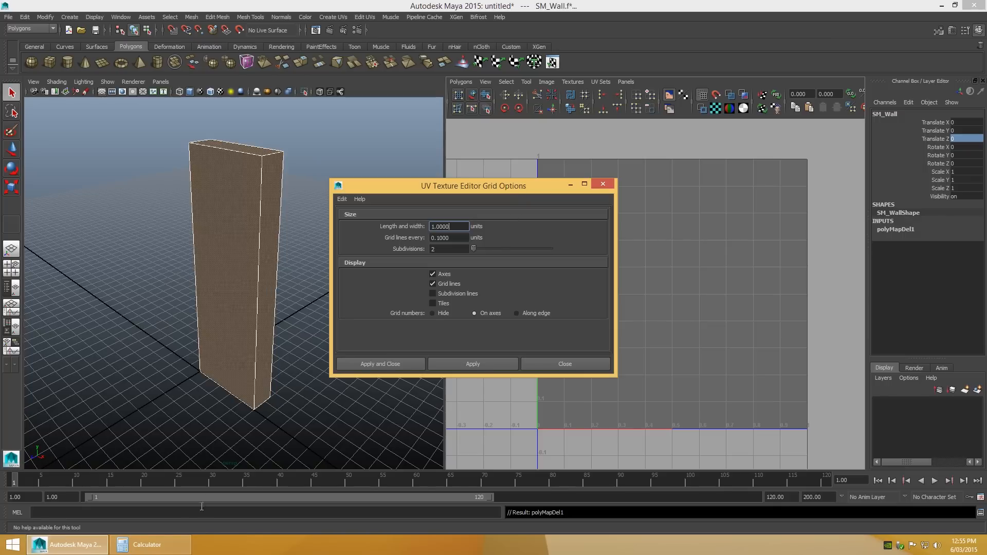
{"action": "left_click", "coordinate": [147, 545]}
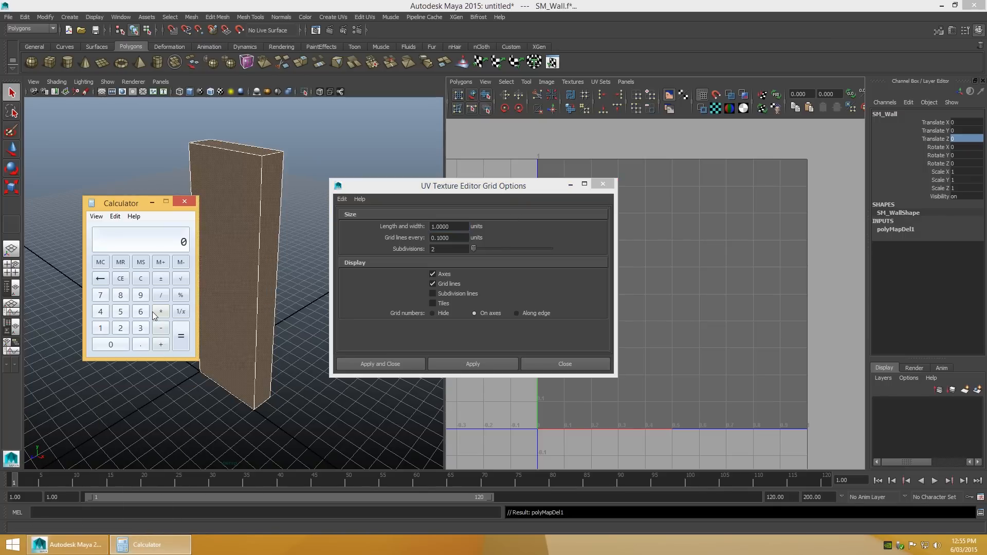
{"action": "left_click", "coordinate": [100, 328]}
{"action": "left_click", "coordinate": [161, 296]}
{"action": "left_click", "coordinate": [140, 328]}
{"action": "left_click", "coordinate": [121, 328]}
{"action": "left_click", "coordinate": [181, 336]}
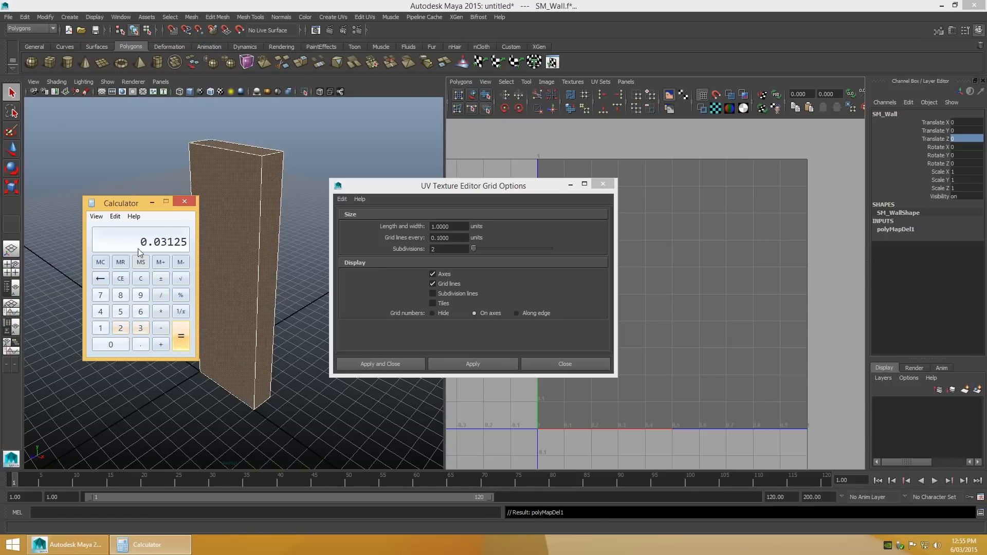
{"action": "left_click", "coordinate": [115, 217]}
{"action": "left_click", "coordinate": [122, 228]}
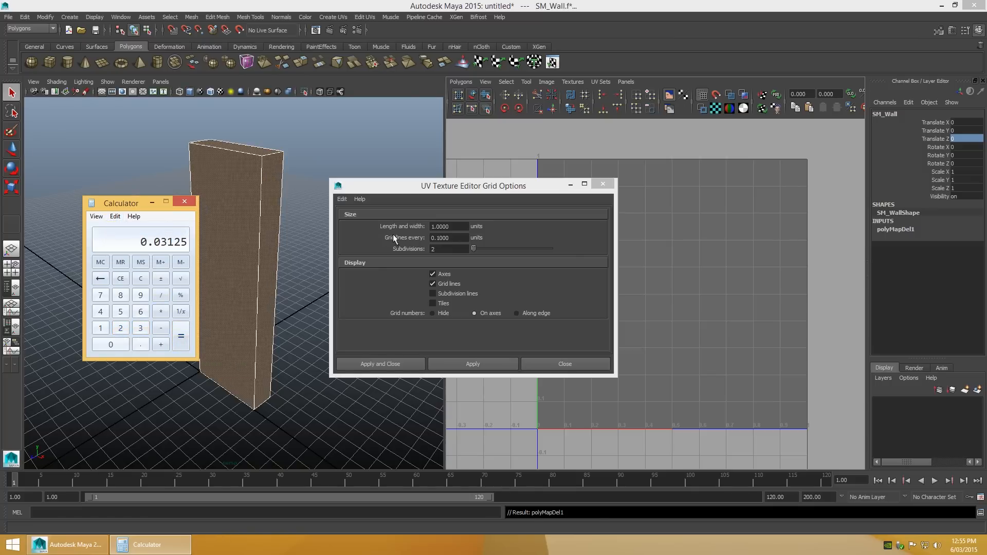
Step: Set the UV grid lines to every 0.03125 units and apply the grid options
{"action": "left_click_drag", "start_coordinate": [462, 238], "coordinate": [407, 238]}
{"action": "key", "text": "ctrl+v"}
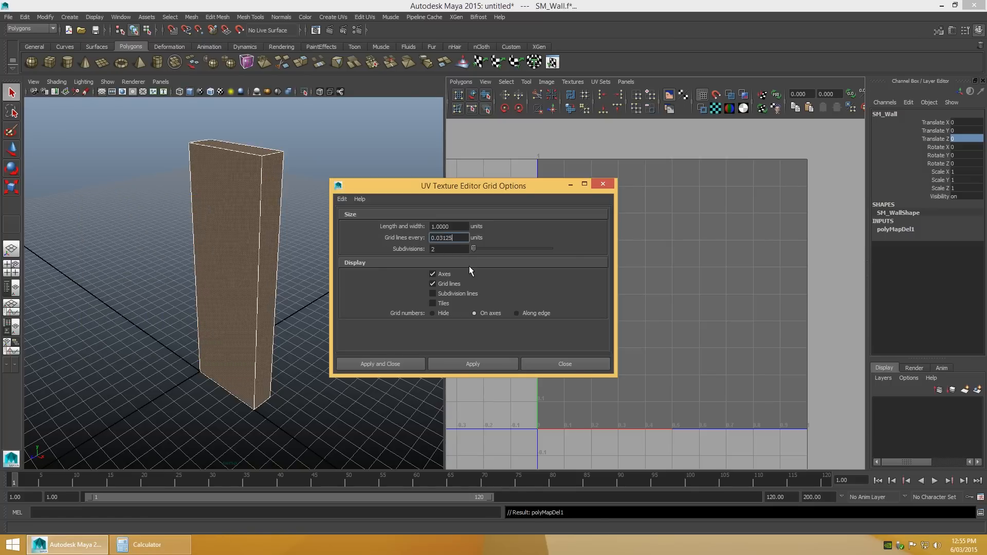
{"action": "left_click", "coordinate": [403, 363]}
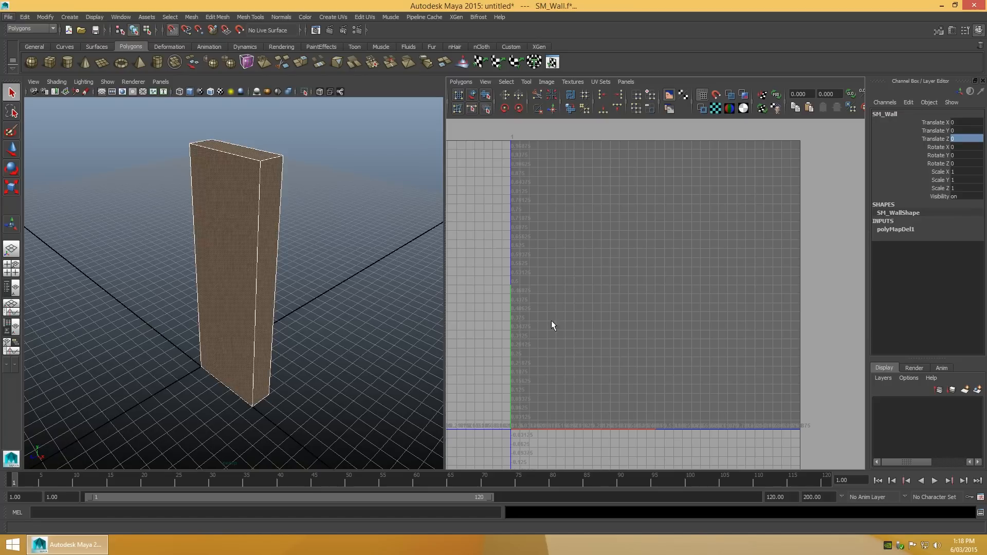
Step: Planar-map the wall's large front and back faces from the Z axis, fitted to the bounding box with the image width/height ratio kept
{"action": "right_click", "coordinate": [243, 254]}
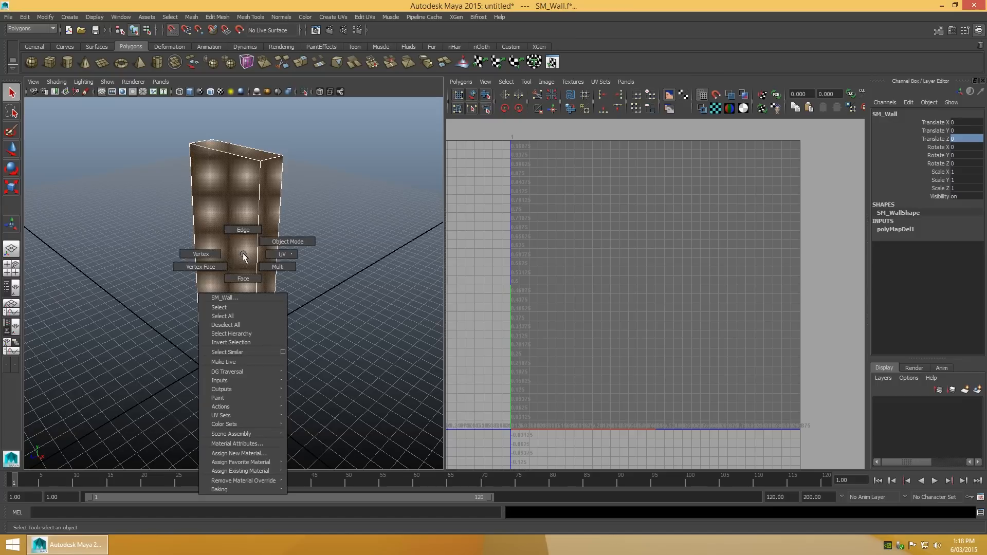
{"action": "left_click", "coordinate": [242, 278]}
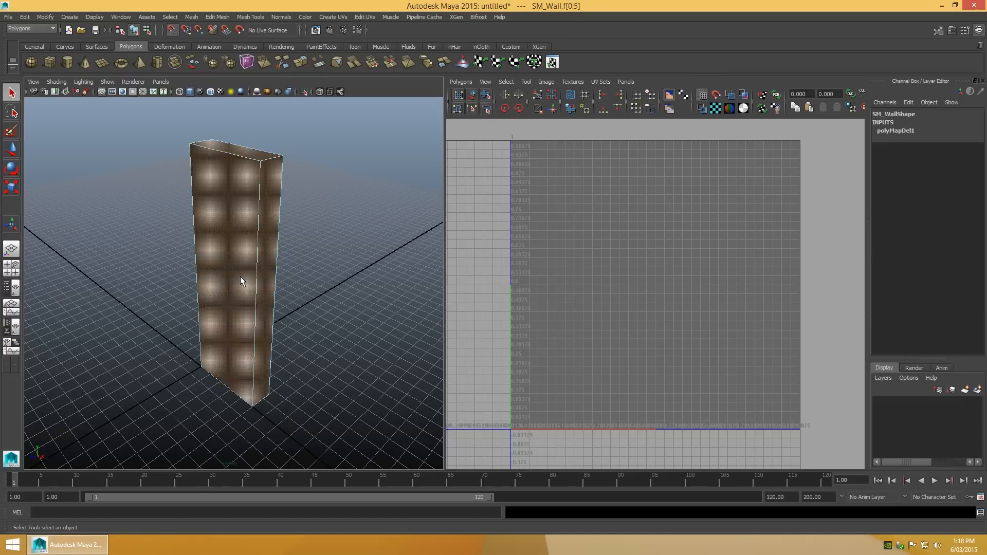
{"action": "left_click", "coordinate": [233, 262]}
{"action": "left_click_drag", "start_coordinate": [347, 318], "coordinate": [235, 273], "text": "alt"}
{"action": "left_click", "coordinate": [234, 278]}
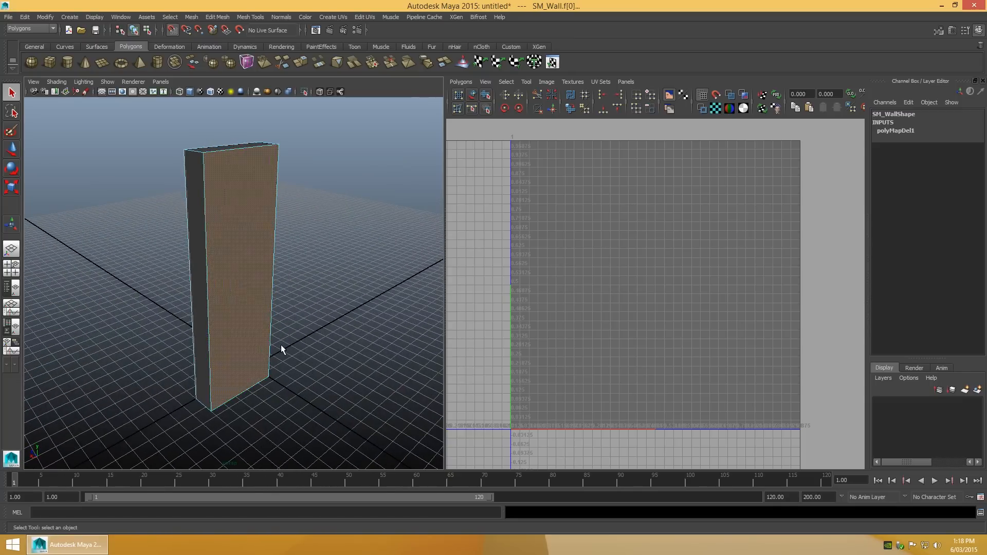
{"action": "left_click_drag", "start_coordinate": [280, 344], "coordinate": [384, 364], "text": "alt"}
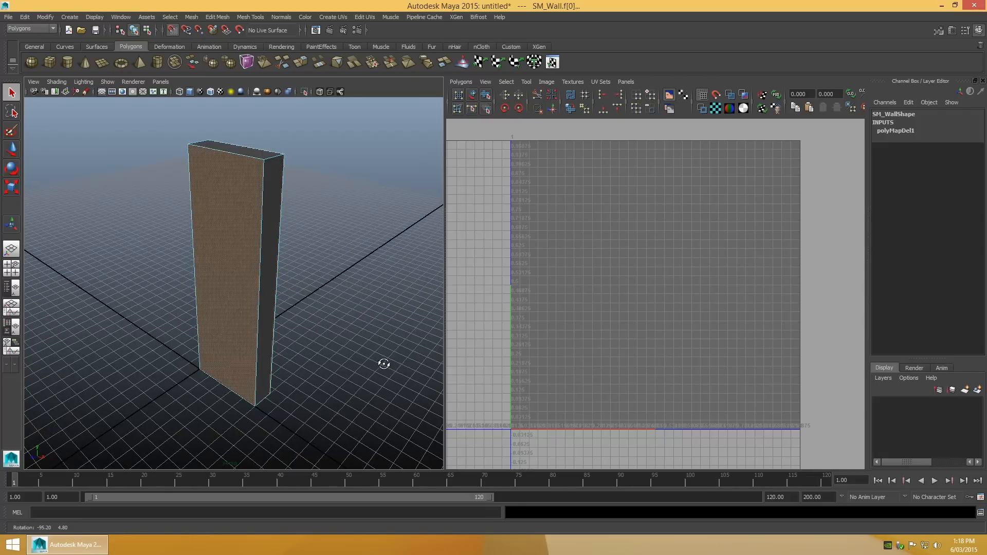
{"action": "left_click", "coordinate": [338, 18]}
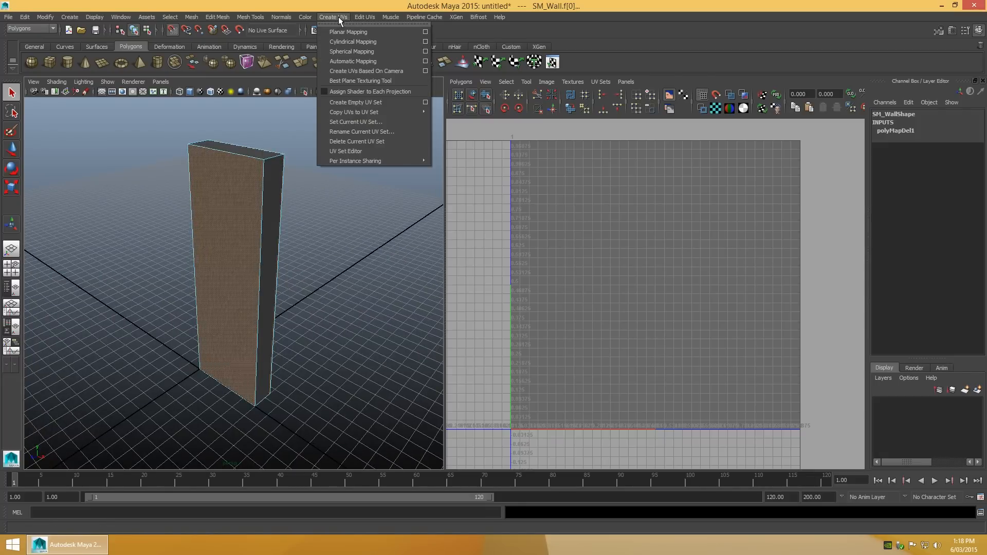
{"action": "left_click", "coordinate": [427, 32]}
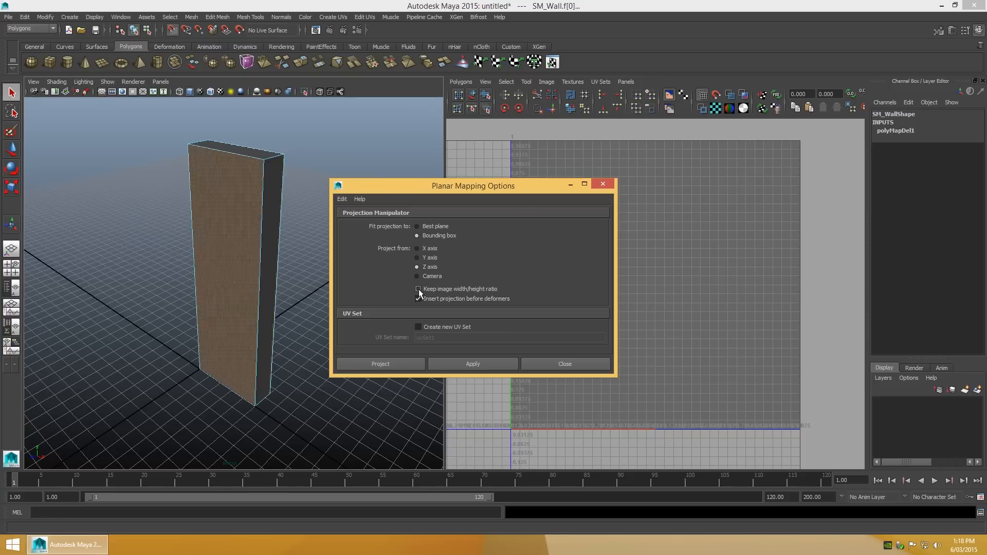
{"action": "left_click", "coordinate": [411, 364]}
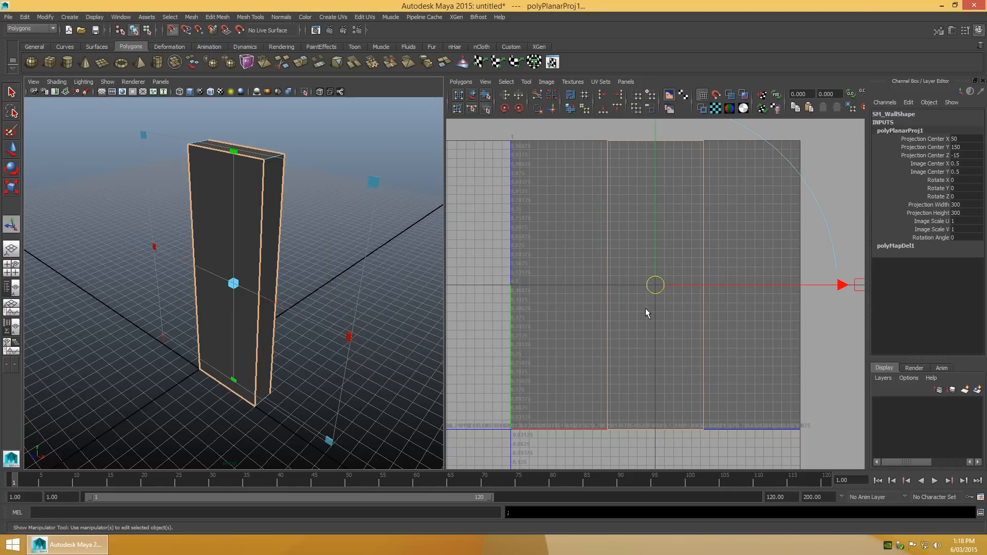
Step: Move the front and back face UV shells separately out of the 0–1 square into negative U, leaving a gap between them
{"action": "scroll", "coordinate": [649, 310], "scroll_direction": "down", "scroll_amount": 5}
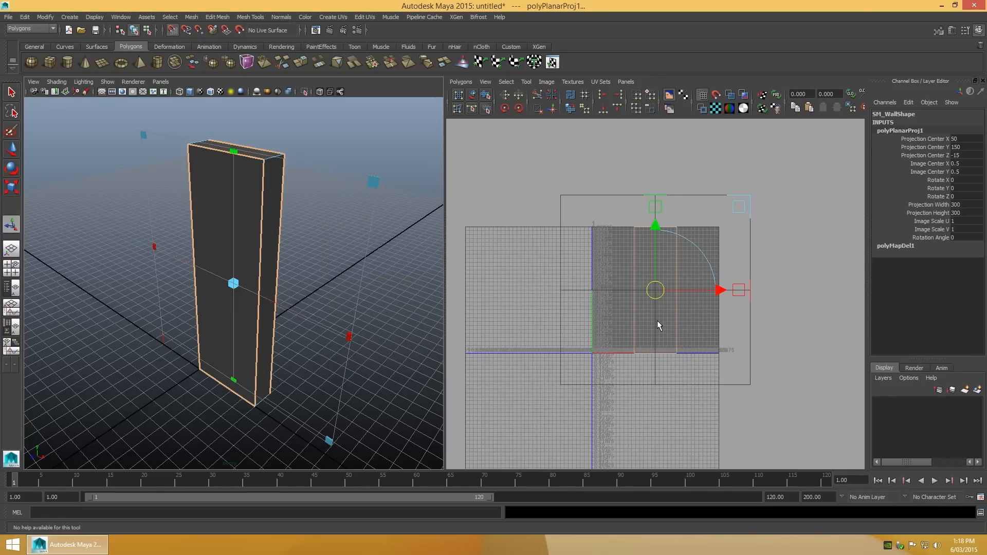
{"action": "scroll", "coordinate": [658, 320], "scroll_direction": "down", "scroll_amount": 1}
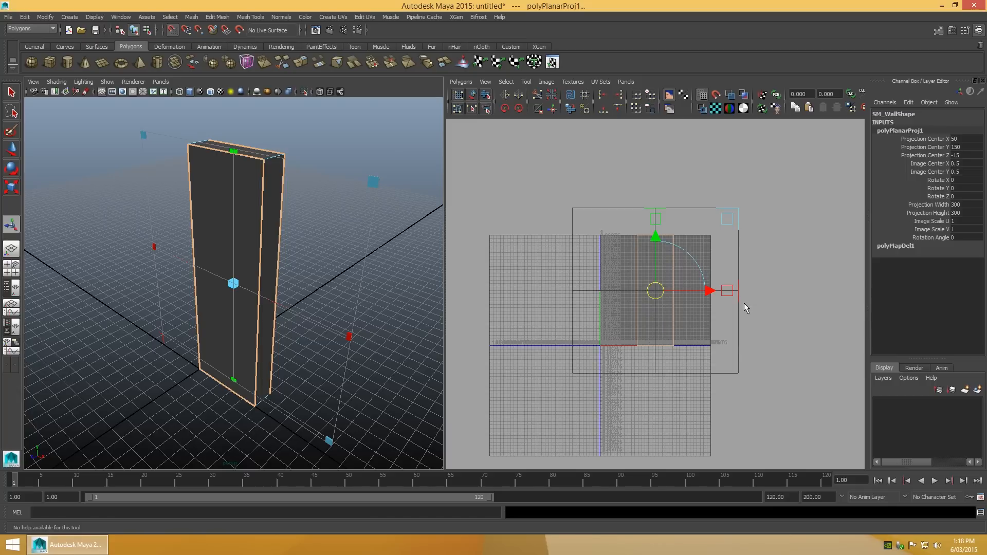
{"action": "key", "text": "q"}
{"action": "right_click", "coordinate": [772, 294]}
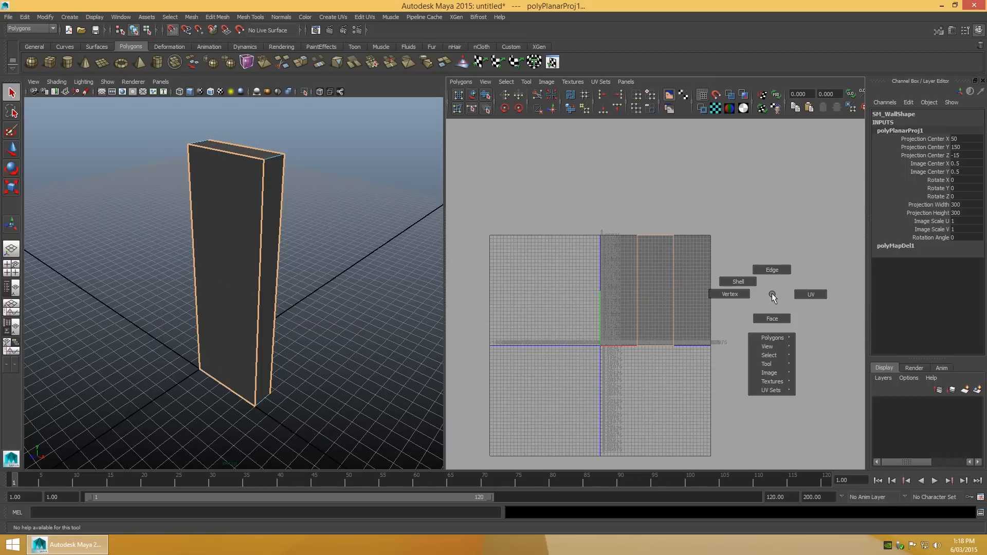
{"action": "left_click", "coordinate": [747, 285]}
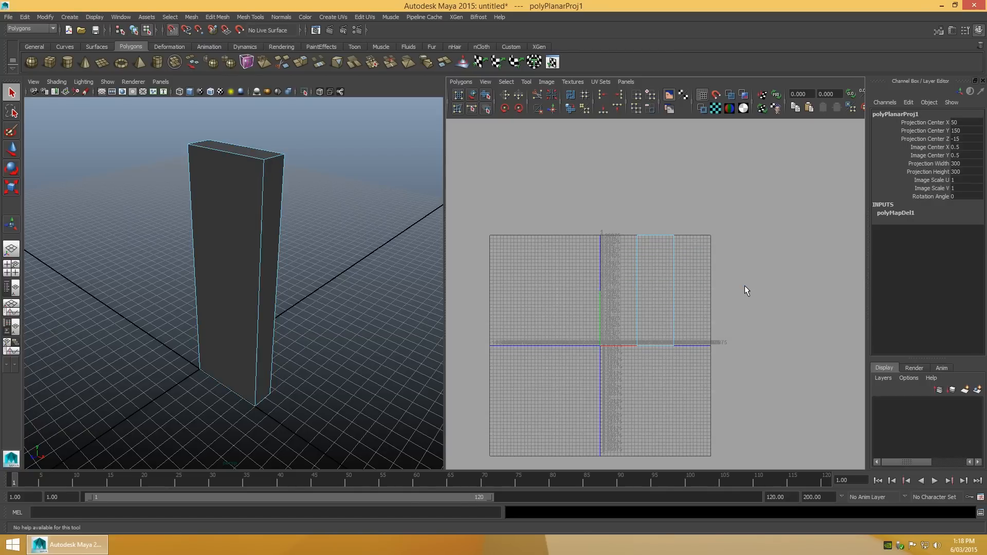
{"action": "key", "text": "w"}
{"action": "left_click", "coordinate": [637, 296]}
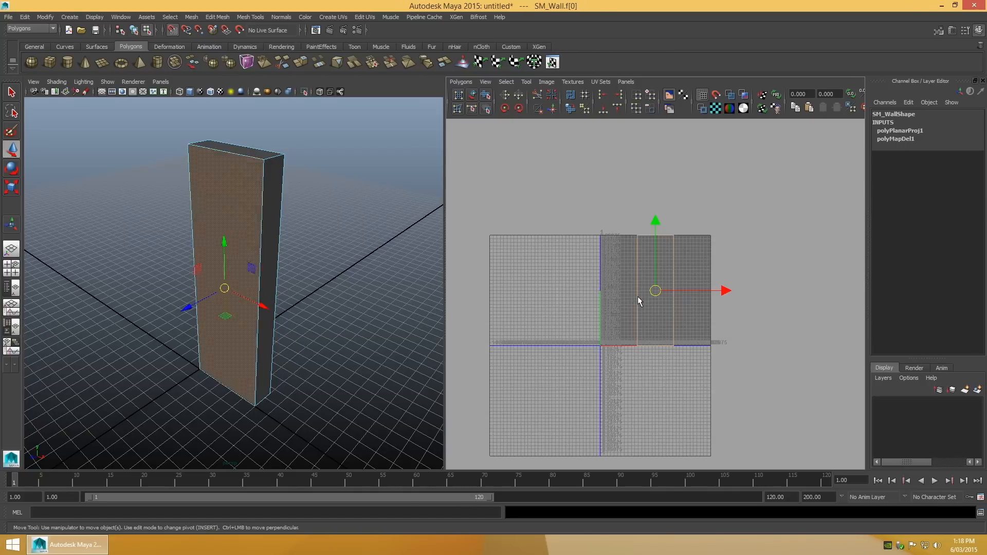
{"action": "left_click_drag", "start_coordinate": [656, 290], "coordinate": [514, 293]}
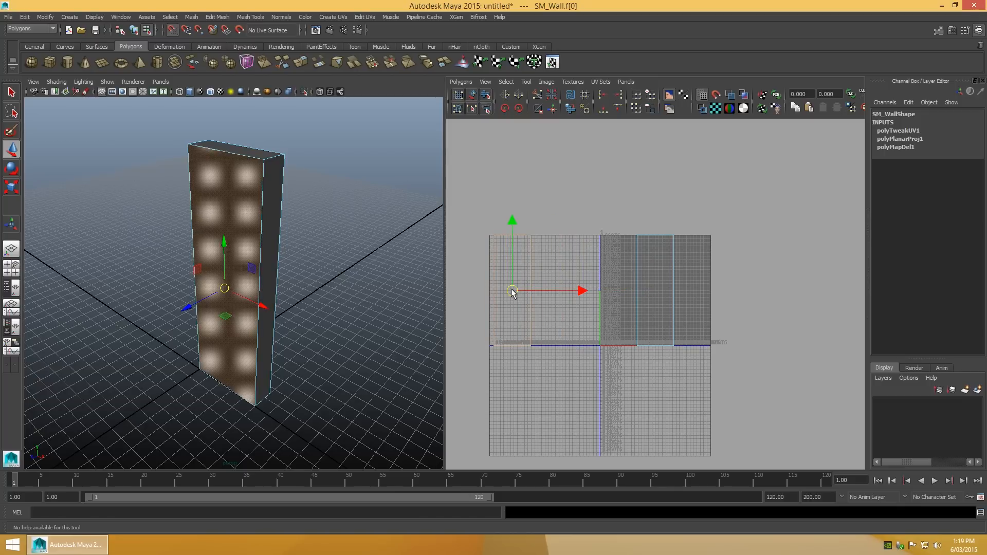
{"action": "left_click", "coordinate": [639, 297]}
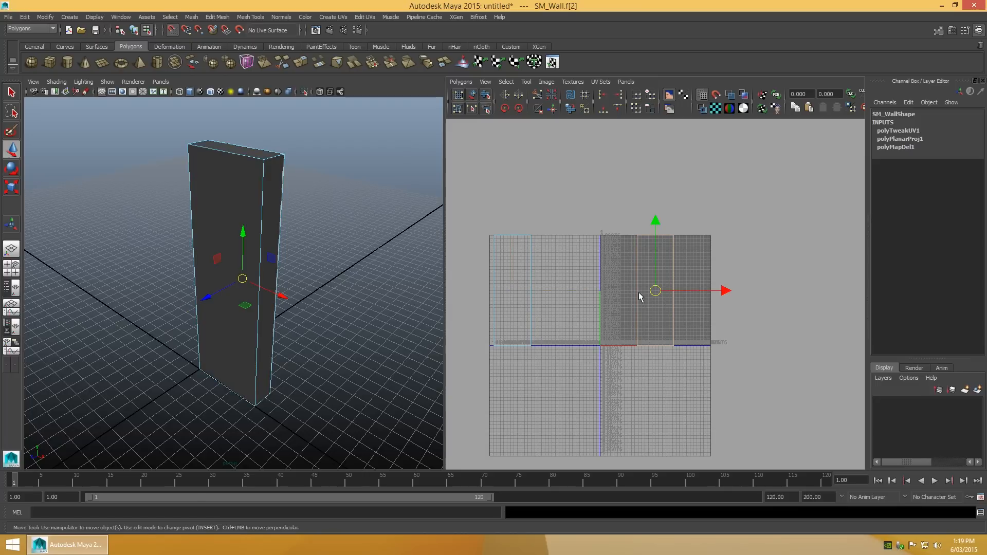
{"action": "left_click_drag", "start_coordinate": [656, 291], "coordinate": [575, 293]}
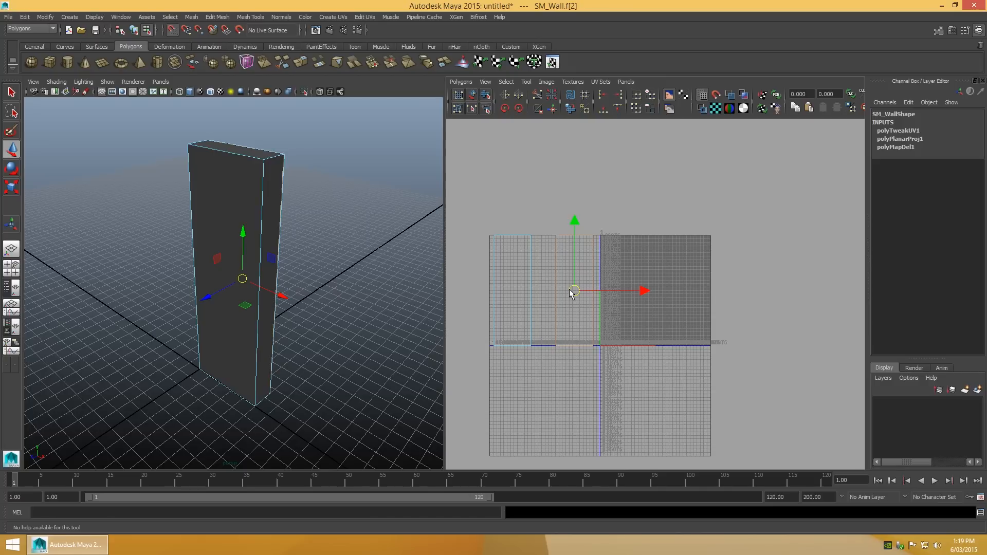
Step: Planar-map the wall's two narrow side faces from the X axis, keeping the image width/height ratio
{"action": "right_click_drag", "start_coordinate": [247, 218], "coordinate": [247, 241]}
{"action": "key", "text": "q"}
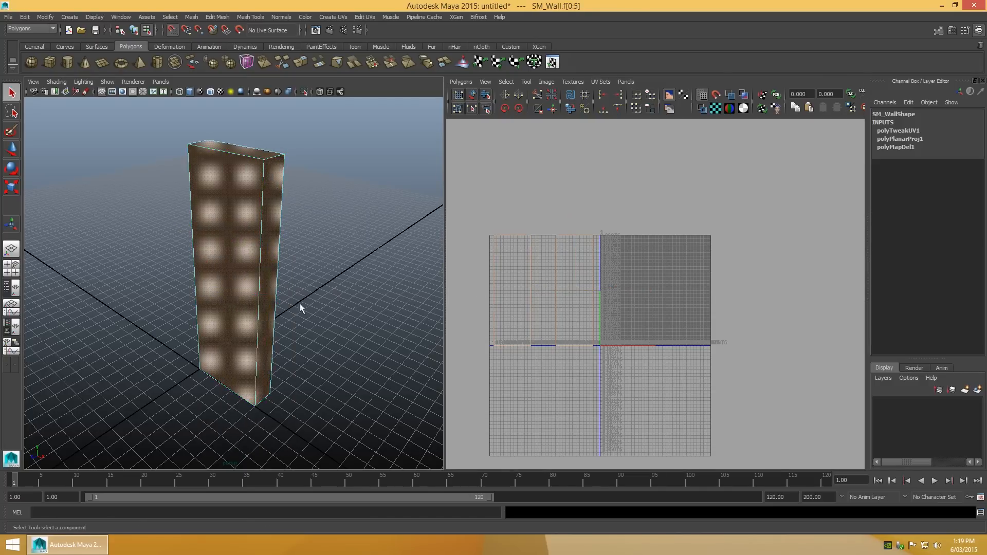
{"action": "mouse_move", "coordinate": [220, 310]}
{"action": "left_mouse_down", "text": "alt"}
{"action": "mouse_move", "coordinate": [322, 309]}
{"action": "mouse_move", "coordinate": [222, 294]}
{"action": "left_mouse_up", "text": "alt"}
{"action": "left_click", "coordinate": [200, 283]}
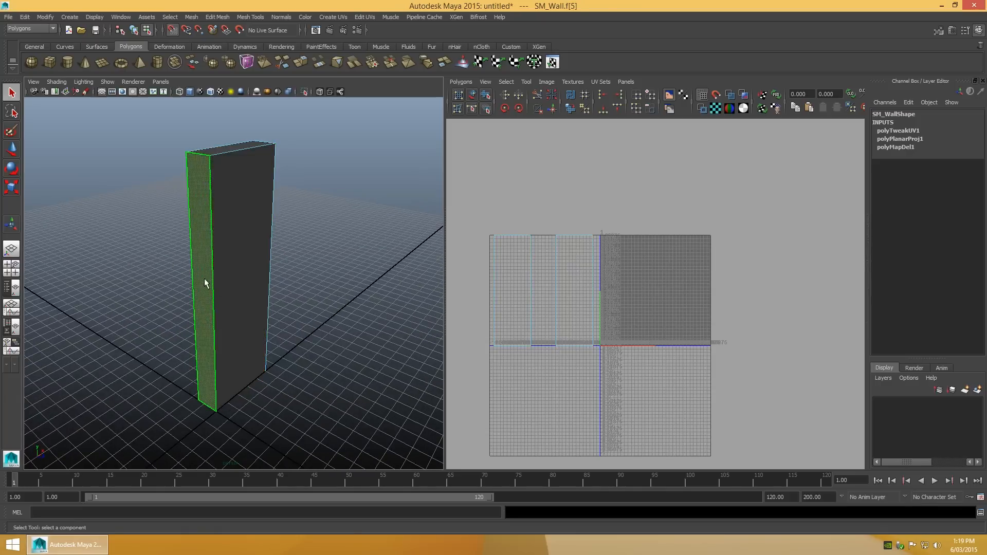
{"action": "left_click_drag", "start_coordinate": [289, 304], "coordinate": [159, 294], "text": "alt"}
{"action": "left_click", "coordinate": [247, 298], "text": "shift"}
{"action": "left_click_drag", "start_coordinate": [264, 286], "coordinate": [348, 293], "text": "alt"}
{"action": "left_click", "coordinate": [335, 299]}
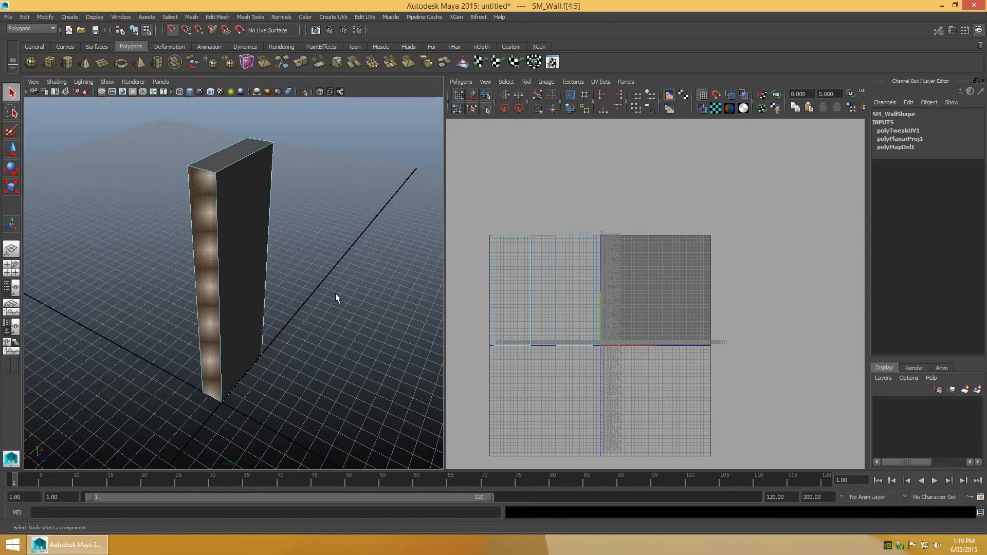
{"action": "left_click", "coordinate": [337, 17]}
{"action": "left_click", "coordinate": [426, 32]}
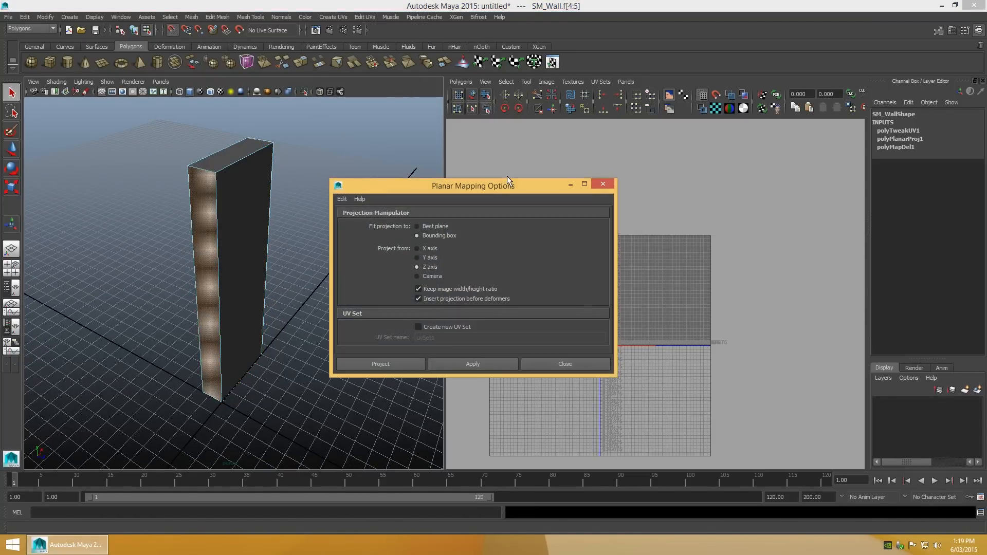
{"action": "left_click_drag", "start_coordinate": [484, 192], "coordinate": [769, 186]}
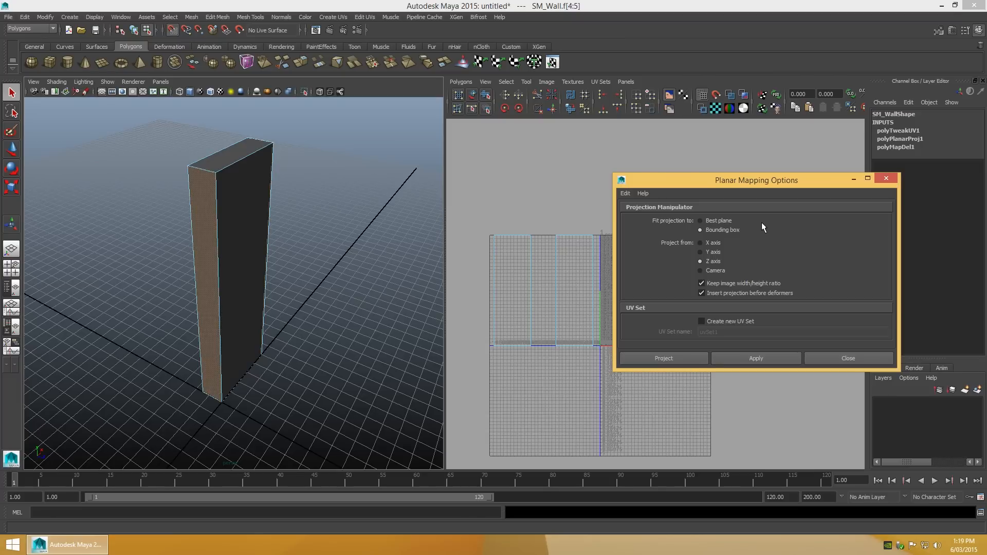
{"action": "left_click", "coordinate": [715, 246]}
{"action": "left_click", "coordinate": [701, 359]}
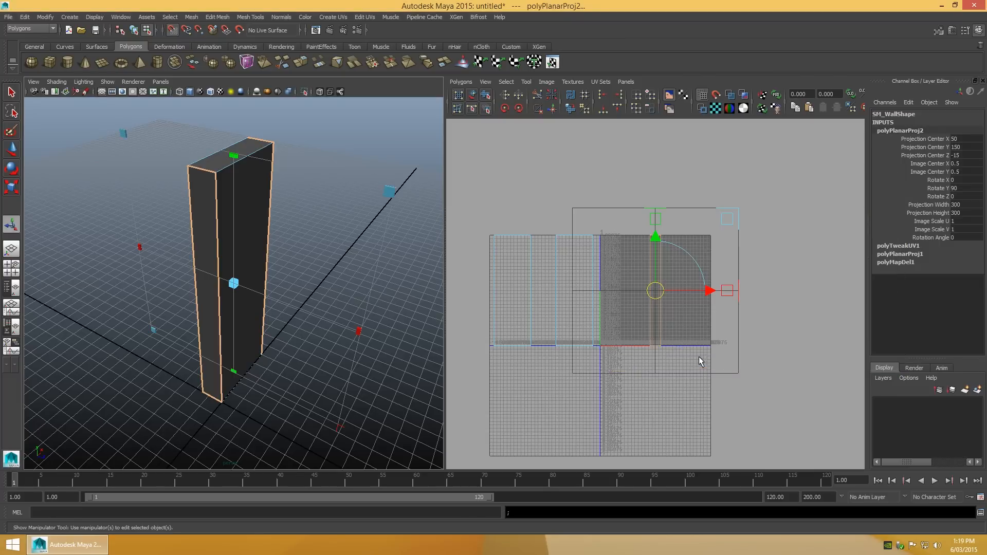
Step: Separate the two side-face UV shells, placing one between the front and back shells and the other beside the back shell
{"action": "right_click_drag", "start_coordinate": [777, 301], "coordinate": [748, 291]}
{"action": "left_click", "coordinate": [650, 290]}
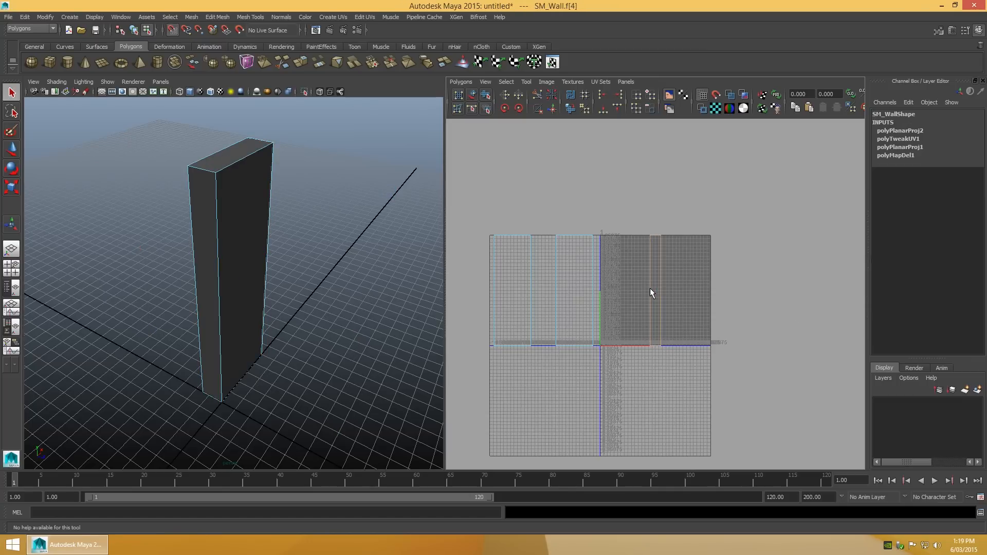
{"action": "key", "text": "w"}
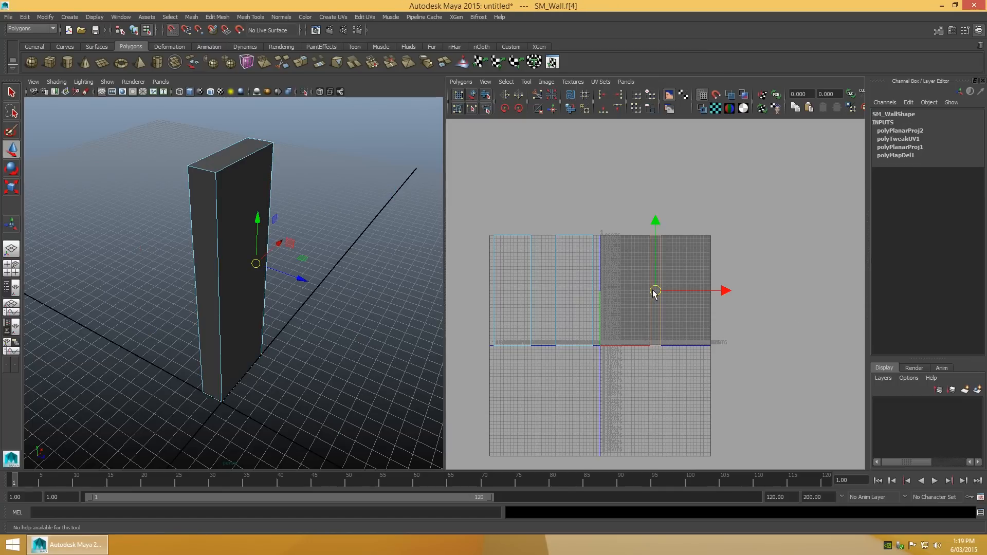
{"action": "left_click_drag", "start_coordinate": [655, 292], "coordinate": [542, 292]}
{"action": "left_click", "coordinate": [653, 287]}
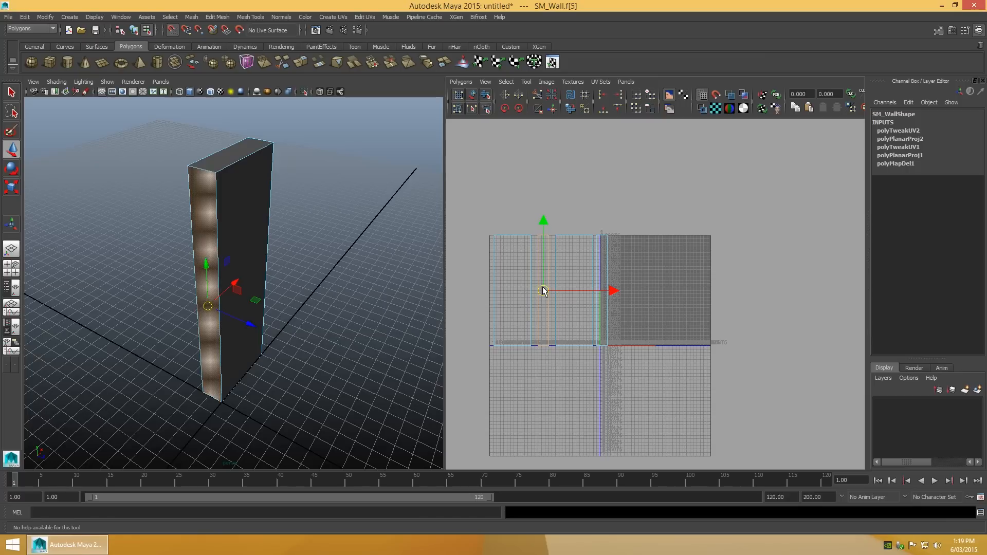
{"action": "left_click", "coordinate": [549, 369]}
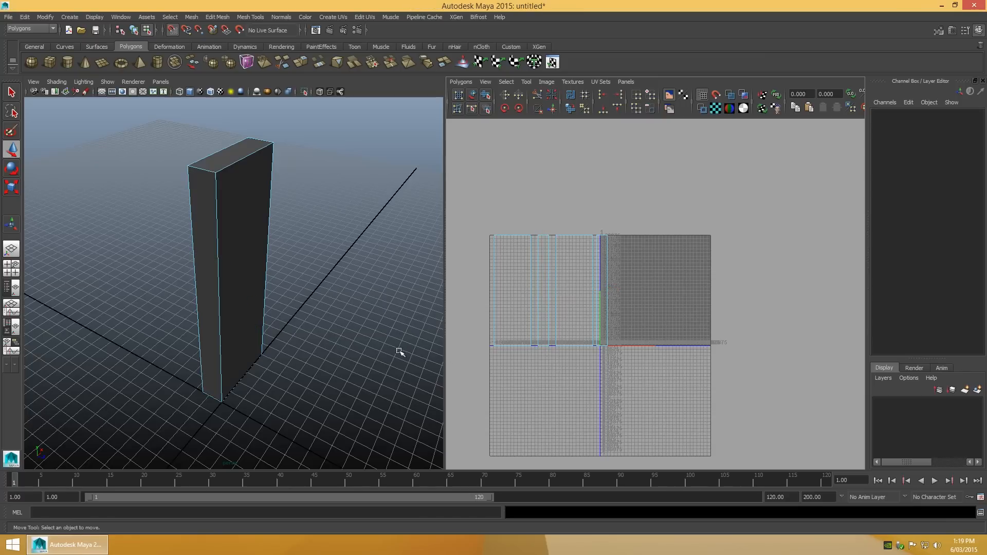
Step: Planar-map the wall's top and bottom faces from the Y axis, fitted to the bounding box with the image width/height ratio kept
{"action": "right_click_drag", "start_coordinate": [242, 285], "coordinate": [237, 309]}
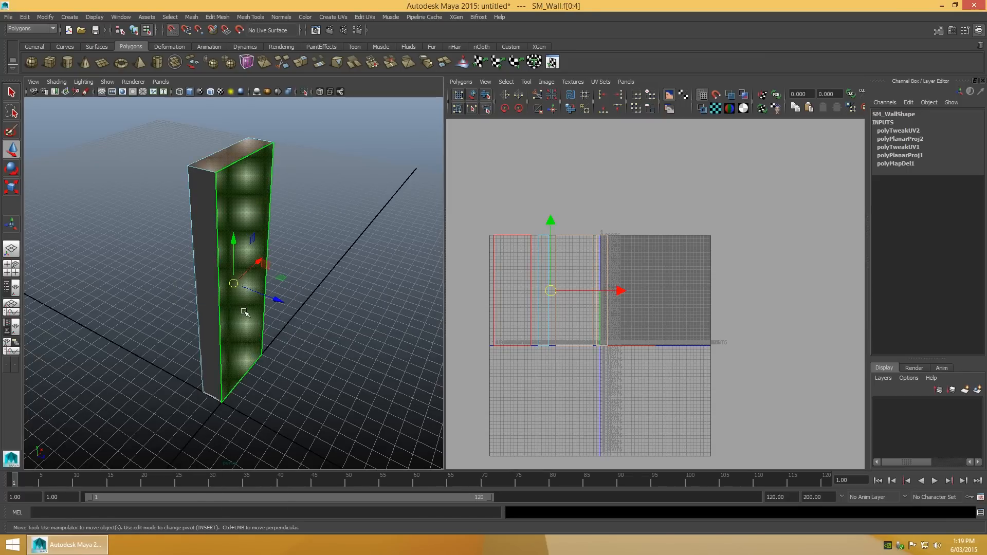
{"action": "left_click", "coordinate": [232, 158]}
{"action": "left_click_drag", "start_coordinate": [288, 373], "coordinate": [271, 335], "text": "alt"}
{"action": "left_click", "coordinate": [227, 276]}
{"action": "left_click_drag", "start_coordinate": [228, 276], "coordinate": [229, 331], "text": "alt"}
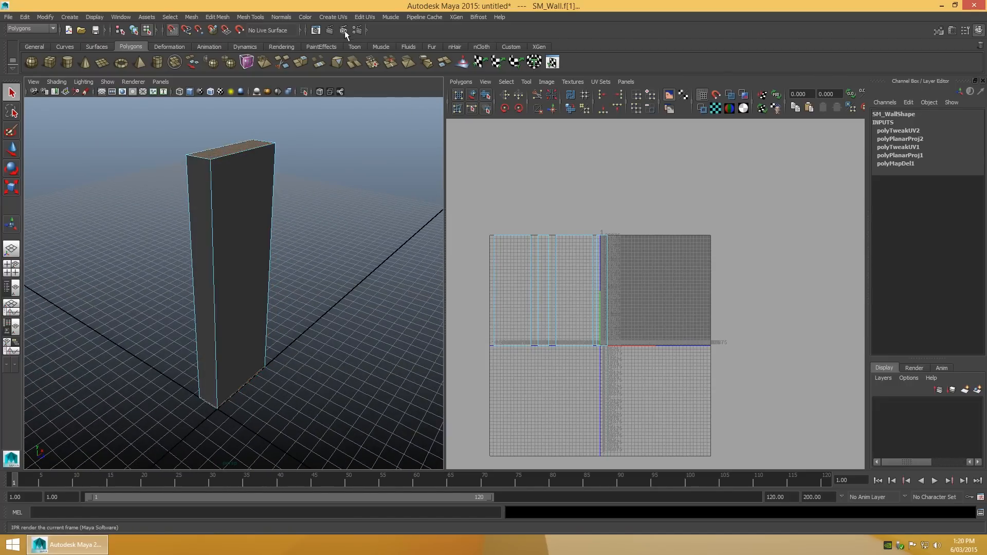
{"action": "left_click", "coordinate": [334, 17]}
{"action": "left_click", "coordinate": [426, 32]}
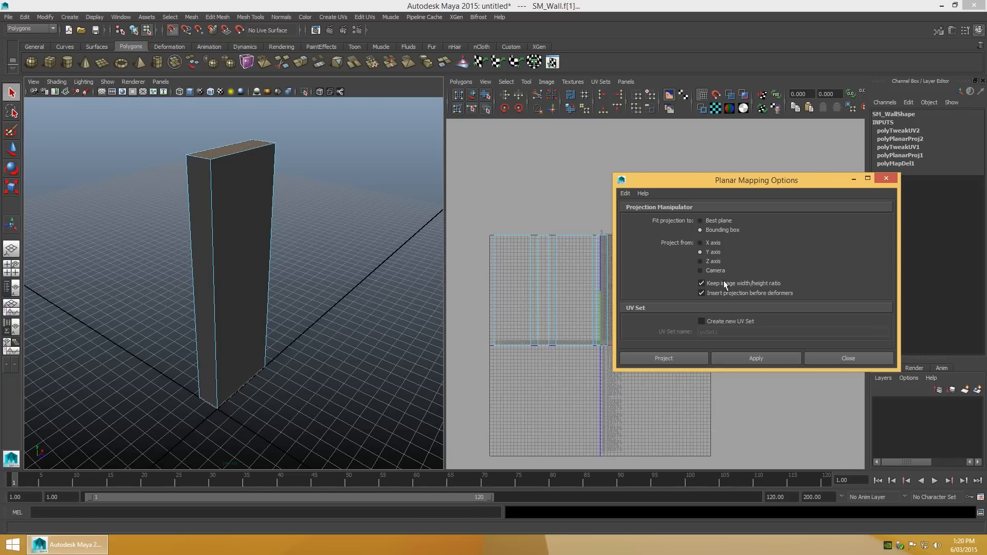
{"action": "left_click", "coordinate": [691, 358]}
Step: Separate the top and bottom face UV shells, placing one above and the other below the row of vertical shells in negative U
{"action": "right_click_drag", "start_coordinate": [767, 298], "coordinate": [745, 278]}
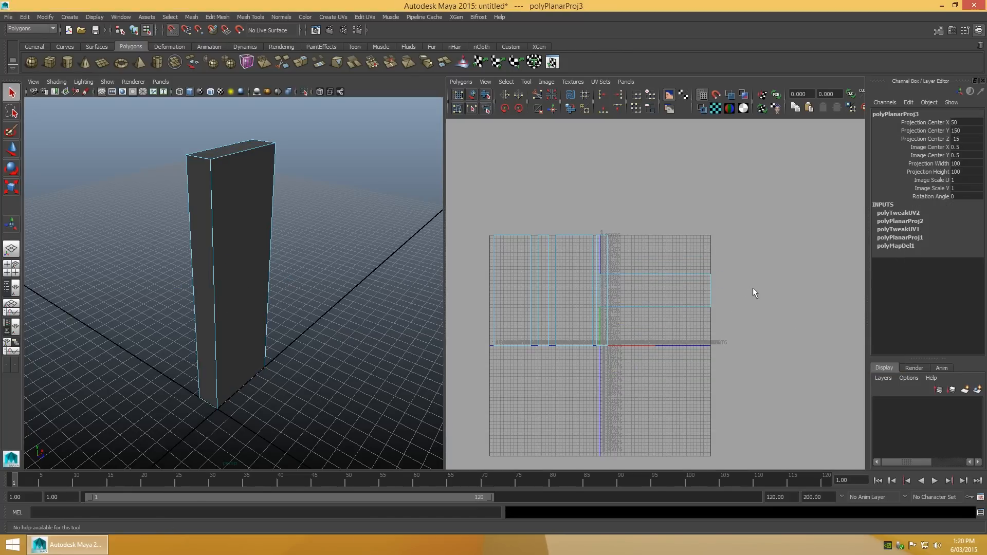
{"action": "left_click", "coordinate": [688, 279]}
{"action": "key", "text": "w"}
{"action": "left_click_drag", "start_coordinate": [656, 291], "coordinate": [548, 213]}
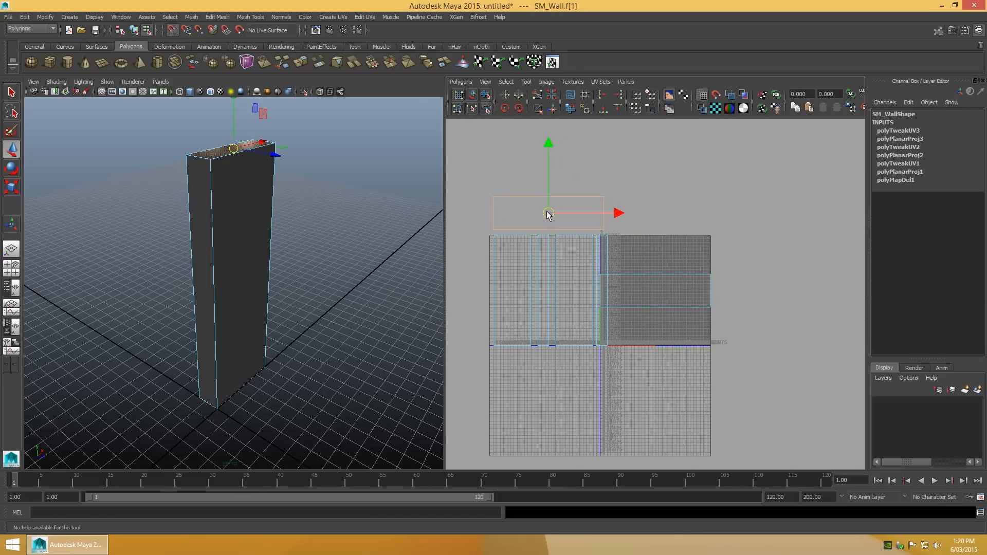
{"action": "left_click", "coordinate": [659, 286]}
{"action": "left_click_drag", "start_coordinate": [657, 289], "coordinate": [549, 370]}
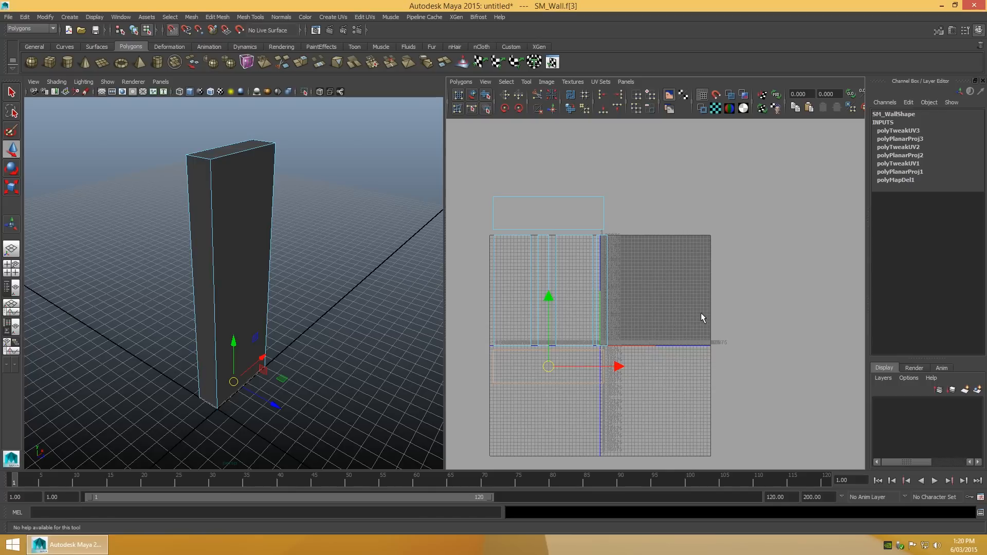
{"action": "key", "text": "q"}
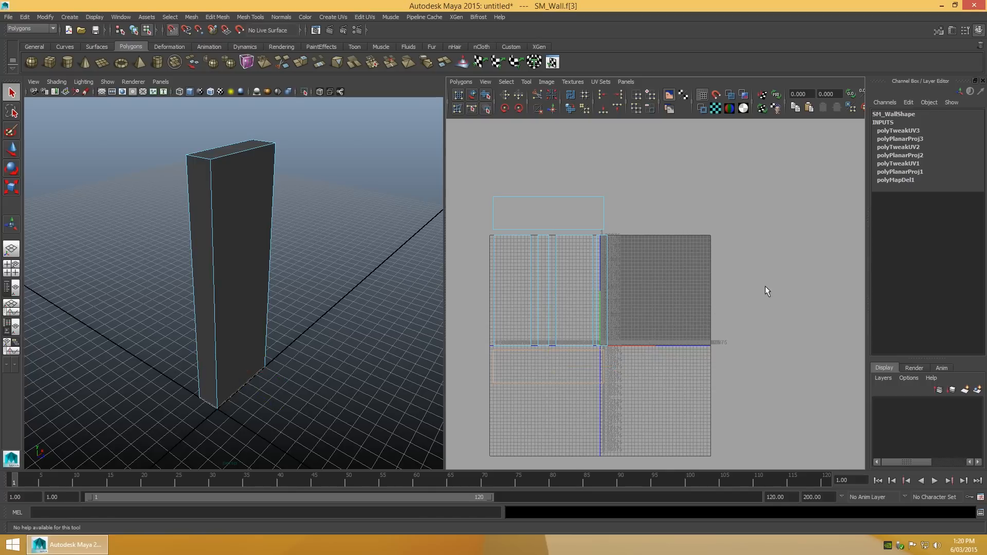
{"action": "left_click", "coordinate": [767, 291]}
{"action": "key", "text": "f"}
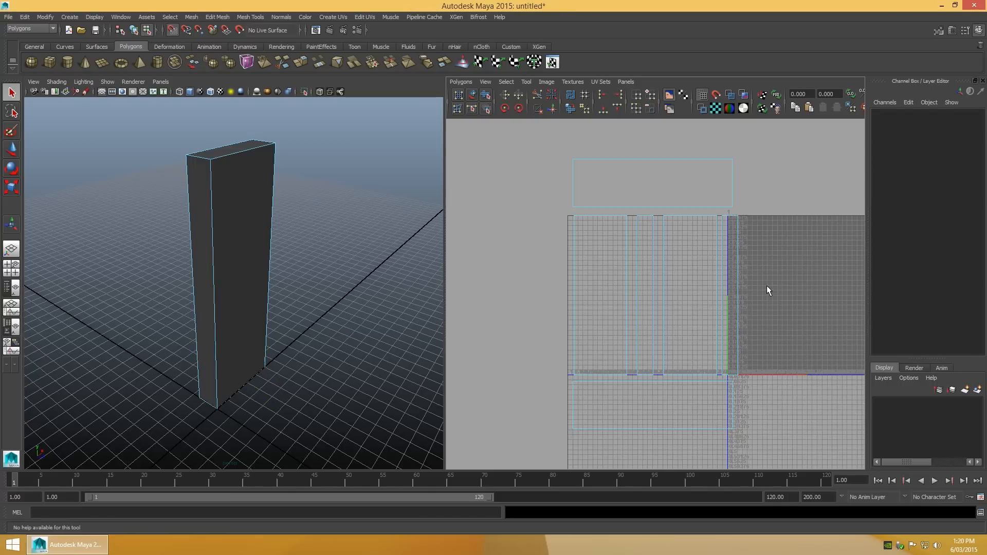
Step: Turn on shaded UV display, then flip the reversed side and large-face shells in U and the reversed bottom-face shell in V
{"action": "left_click", "coordinate": [730, 95]}
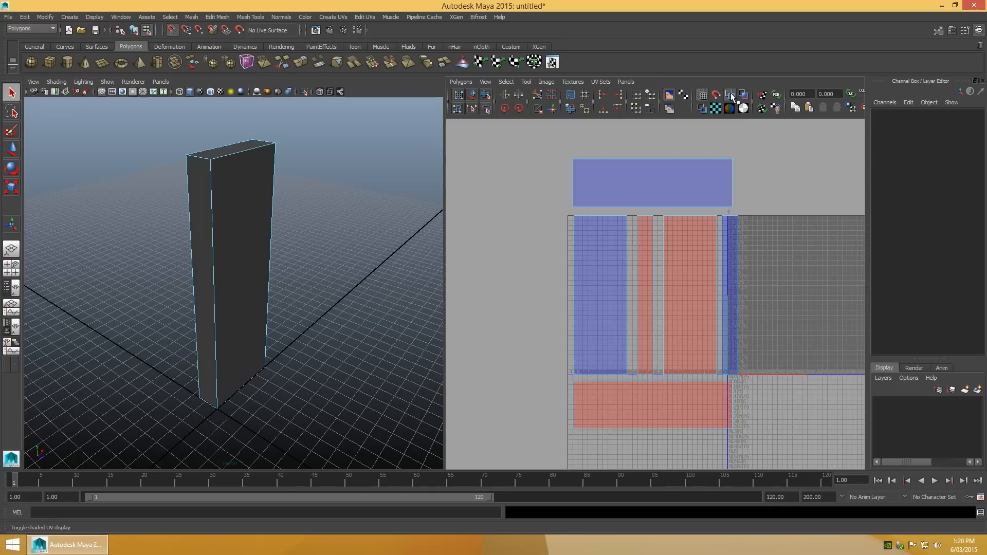
{"action": "right_click_drag", "start_coordinate": [732, 171], "coordinate": [729, 184]}
{"action": "left_click", "coordinate": [638, 270]}
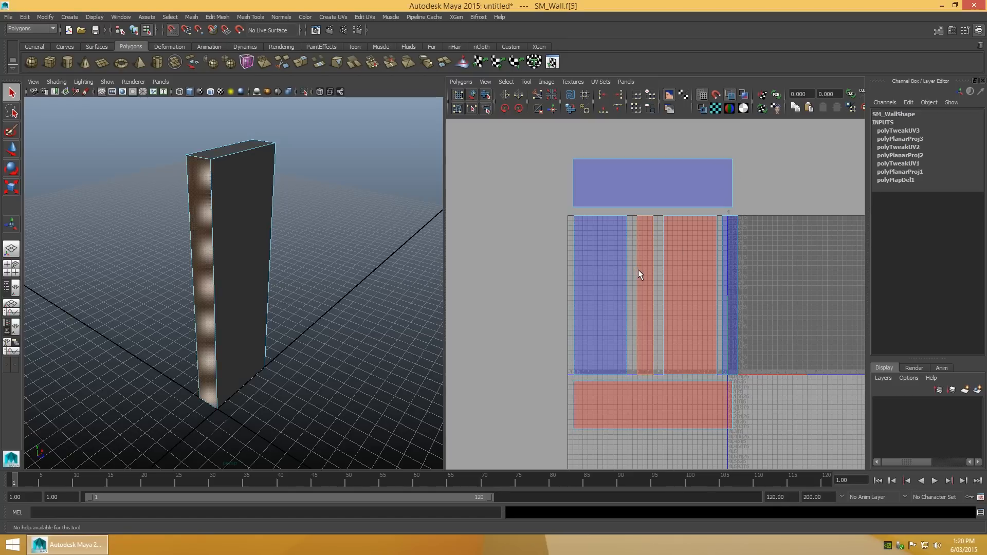
{"action": "left_click", "coordinate": [505, 97]}
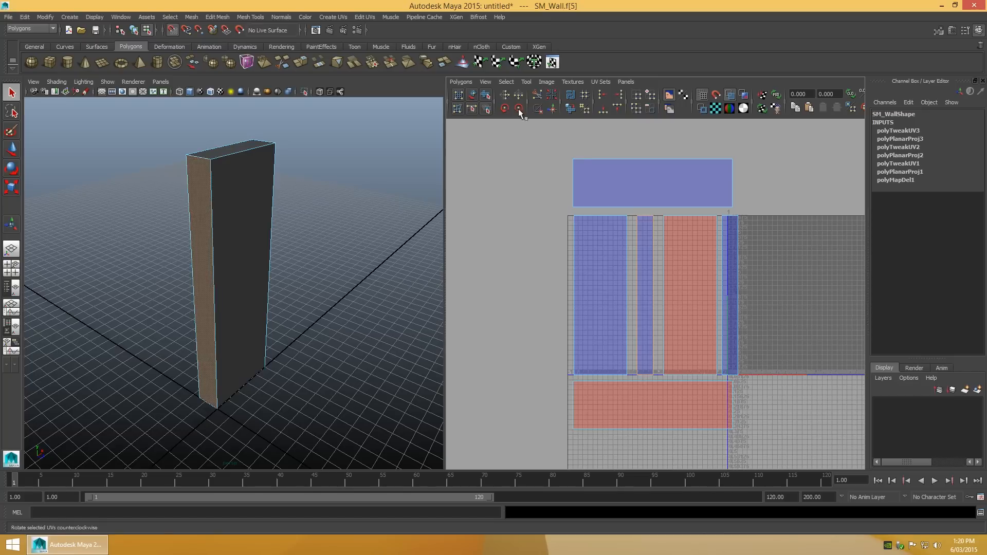
{"action": "left_click", "coordinate": [664, 248]}
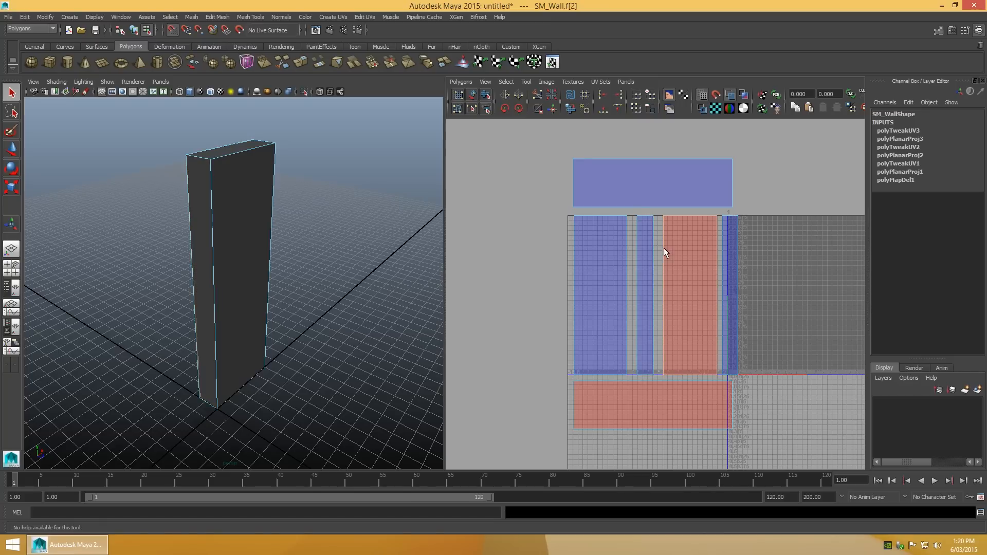
{"action": "left_click", "coordinate": [504, 96]}
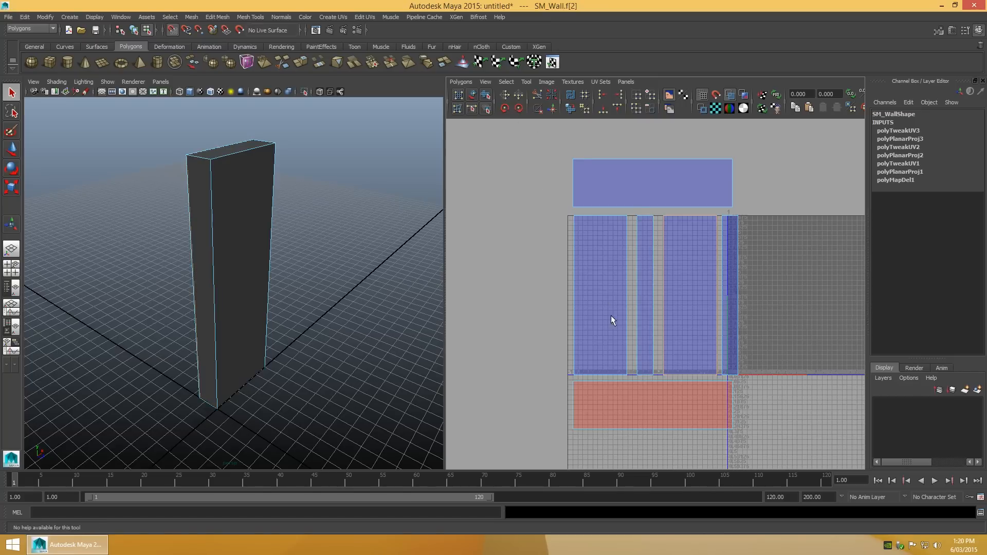
{"action": "left_click", "coordinate": [624, 380]}
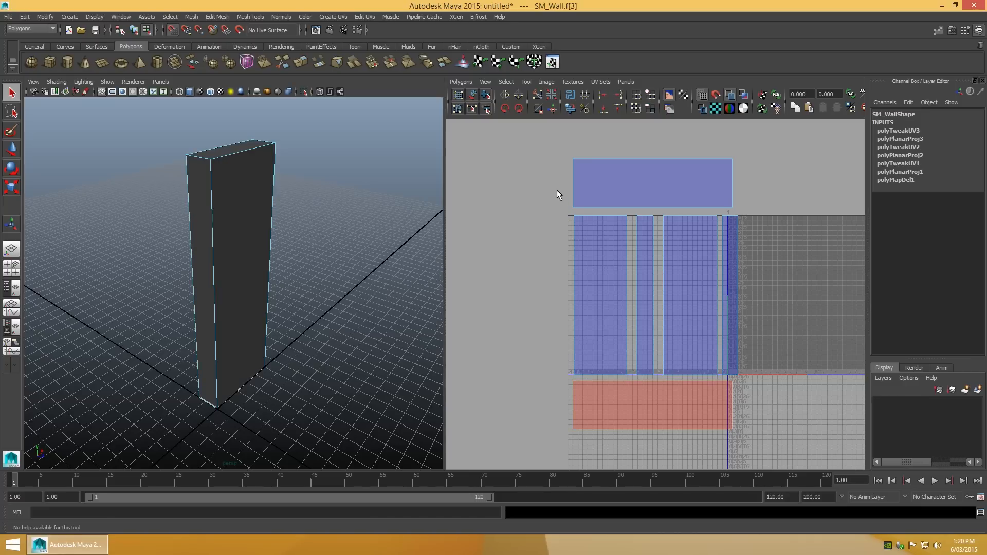
{"action": "left_click", "coordinate": [519, 100]}
{"action": "left_click", "coordinate": [540, 280]}
Step: Move and sew the leftmost large-face shell to its neighbouring side-face shell along their shared vertical edge
{"action": "right_click", "coordinate": [539, 280]}
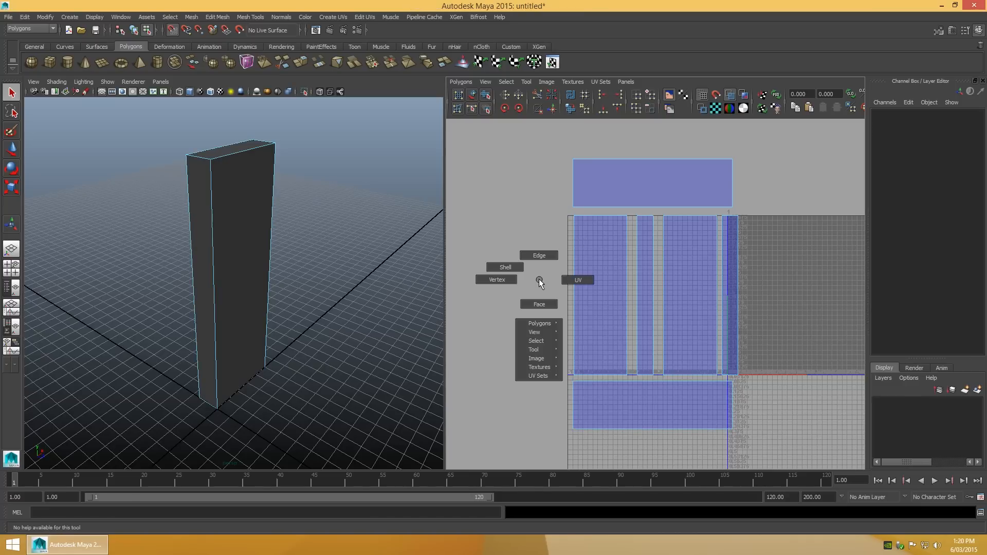
{"action": "left_click", "coordinate": [539, 255]}
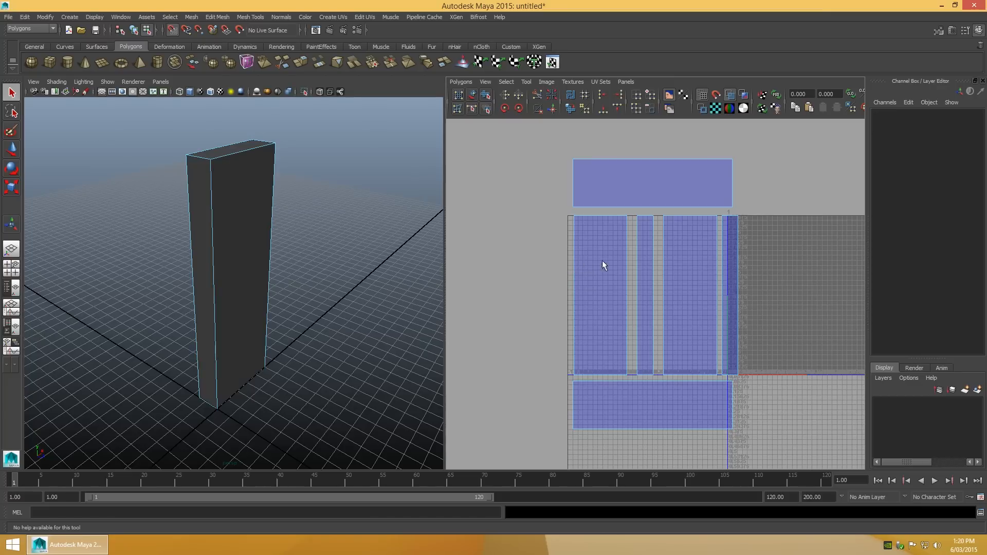
{"action": "left_click", "coordinate": [627, 255]}
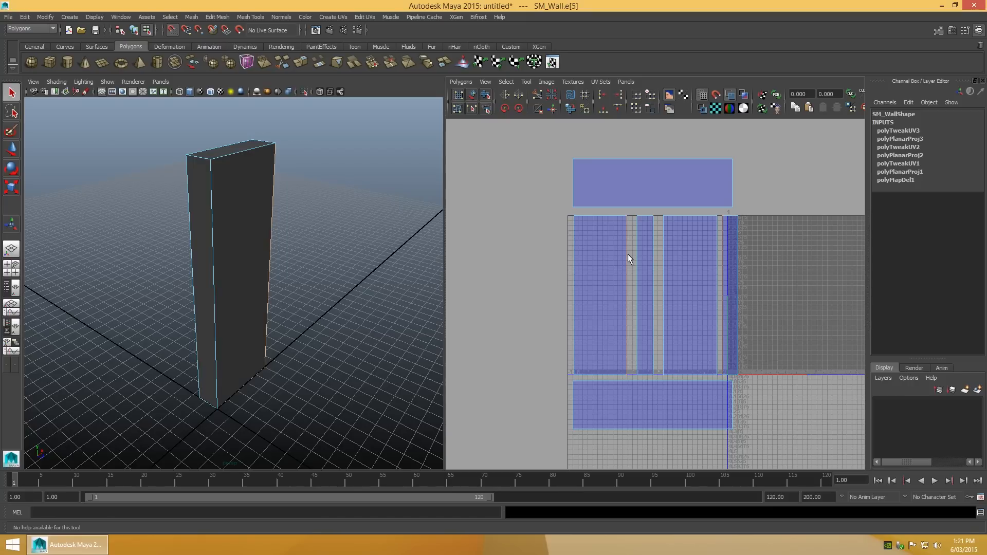
{"action": "left_click", "coordinate": [552, 110]}
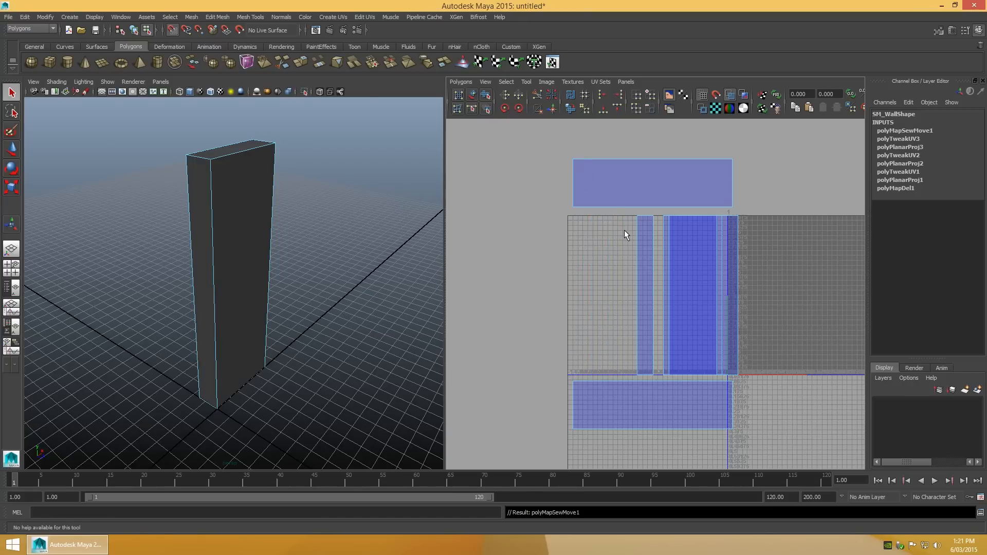
Step: Move the unsewn large-face shell to the left of the loose side-face shell and sew the two along their shared vertical edge
{"action": "right_click_drag", "start_coordinate": [588, 245], "coordinate": [584, 237]}
{"action": "left_click", "coordinate": [665, 261]}
{"action": "key", "text": "w"}
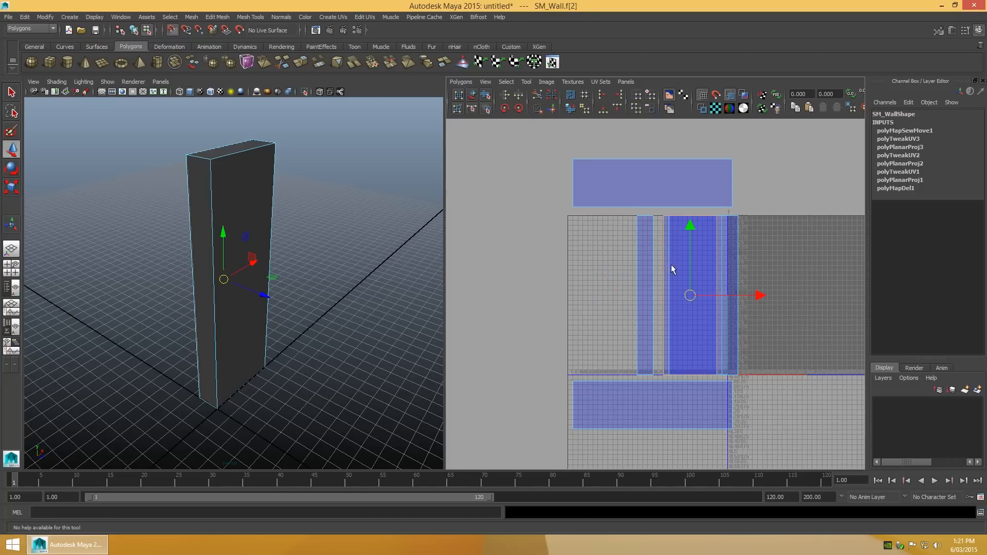
{"action": "left_click_drag", "start_coordinate": [690, 294], "coordinate": [588, 297]}
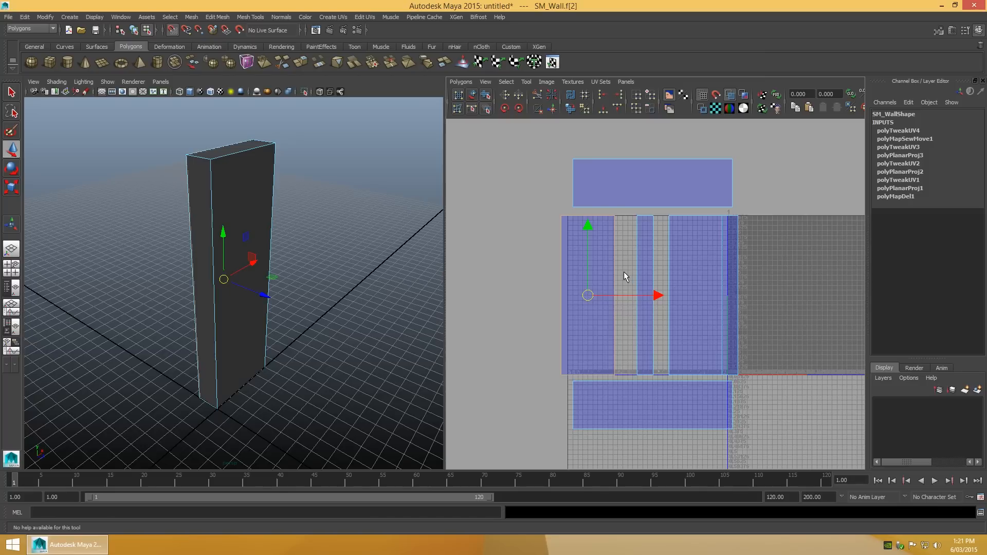
{"action": "right_click_drag", "start_coordinate": [533, 252], "coordinate": [529, 230]}
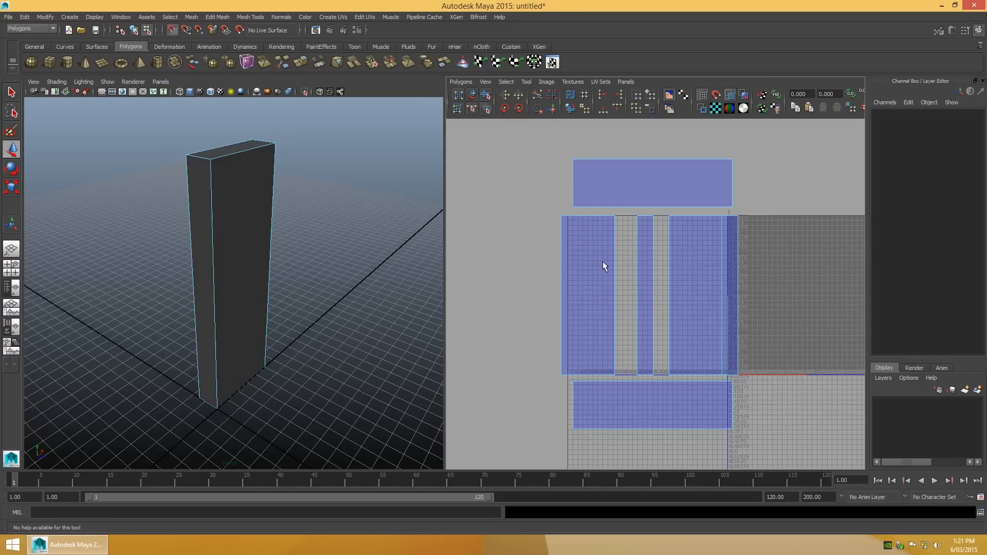
{"action": "left_click", "coordinate": [615, 270]}
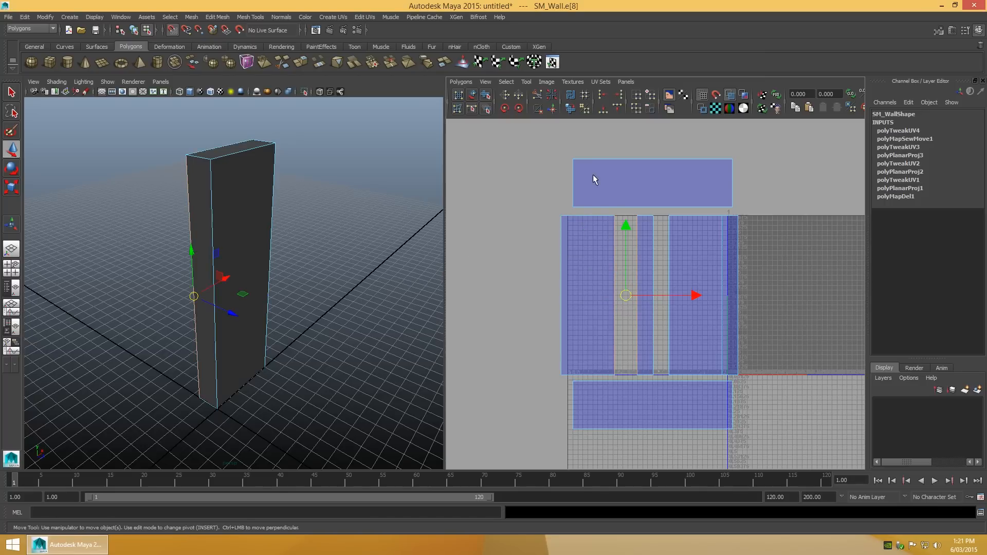
{"action": "left_click", "coordinate": [554, 112]}
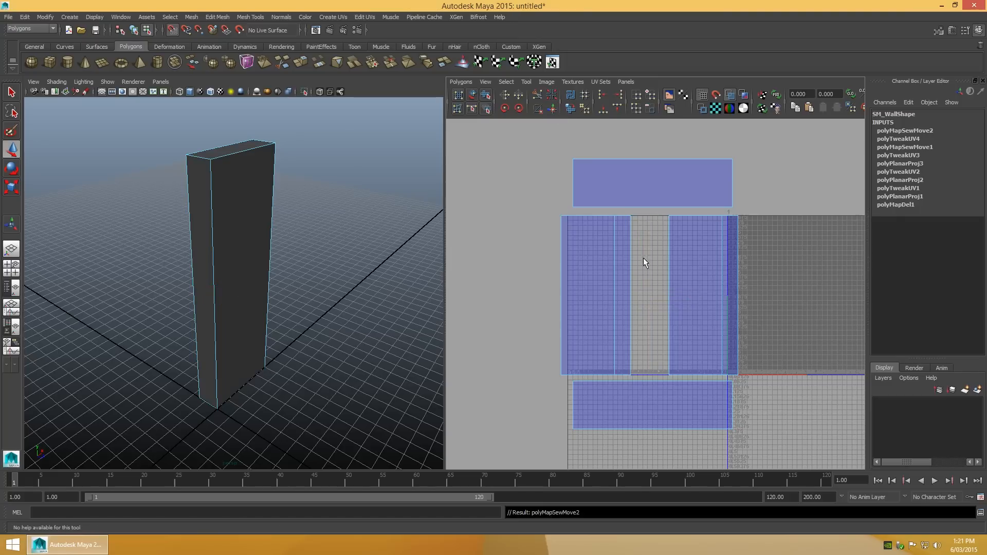
Step: Move the first sewn pair of shells to the left of the second pair and sew both pairs into one continuous strip
{"action": "right_click_drag", "start_coordinate": [654, 260], "coordinate": [644, 254]}
{"action": "left_click", "coordinate": [671, 258]}
{"action": "left_click_drag", "start_coordinate": [704, 296], "coordinate": [518, 297]}
{"action": "right_click_drag", "start_coordinate": [535, 189], "coordinate": [532, 166]}
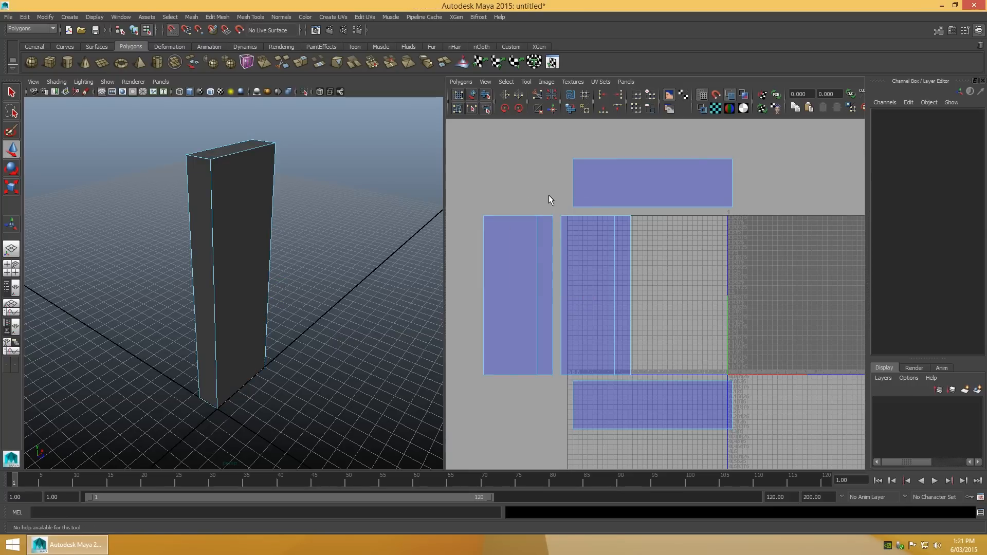
{"action": "left_click", "coordinate": [552, 249]}
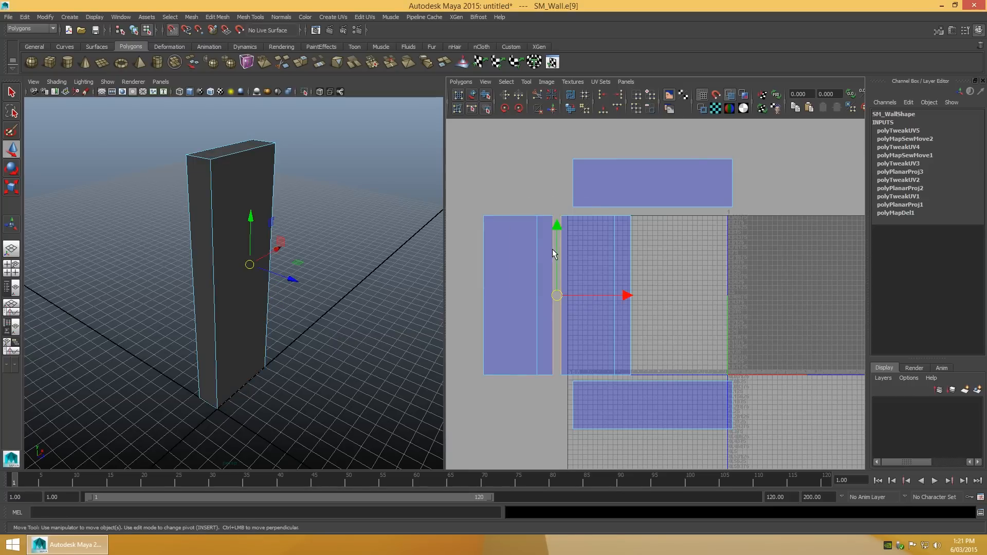
{"action": "left_click", "coordinate": [570, 108]}
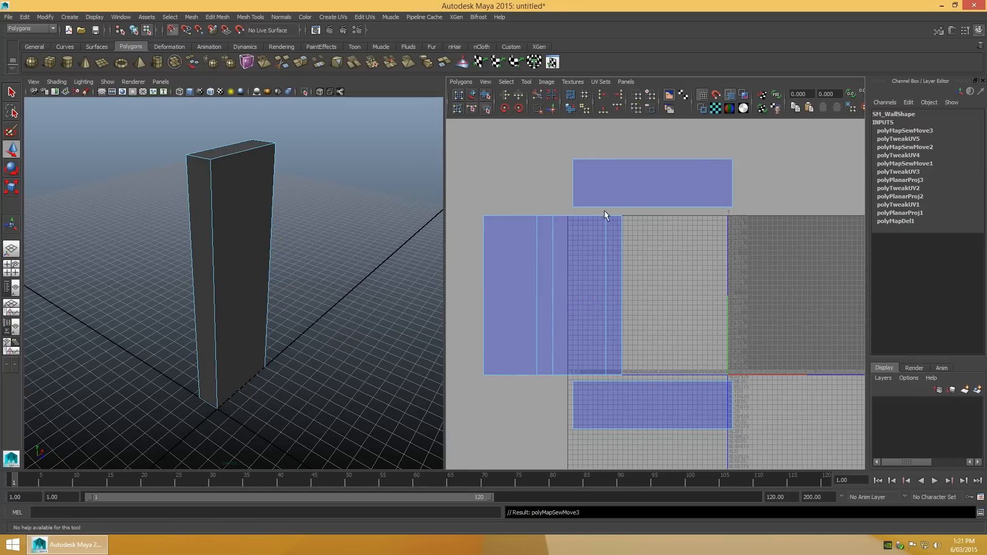
{"action": "left_click", "coordinate": [661, 303]}
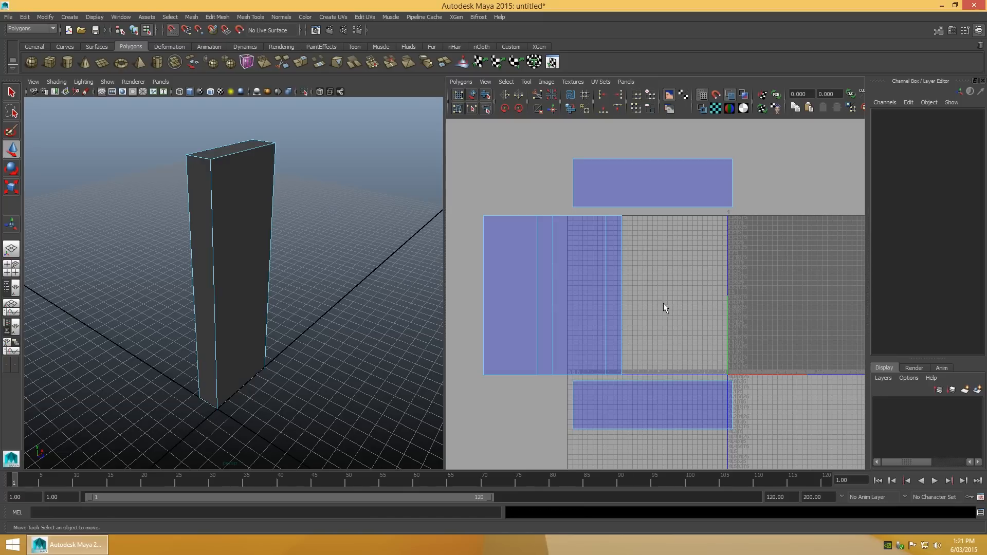
Step: Select the four-face strip shell and snap its pivot to the strip's upper-left corner point
{"action": "right_click_drag", "start_coordinate": [653, 289], "coordinate": [632, 284]}
{"action": "left_click", "coordinate": [485, 240]}
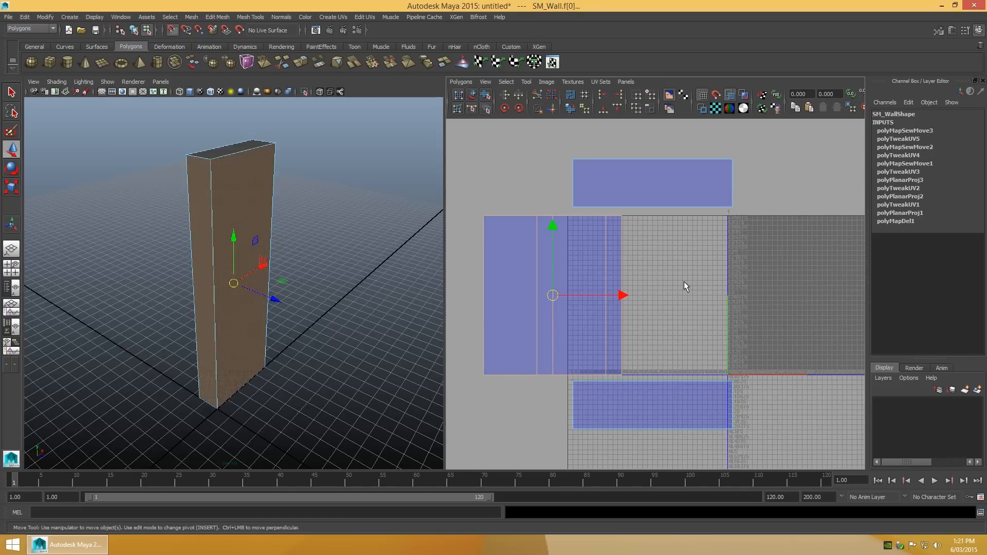
{"action": "key", "text": "Insert"}
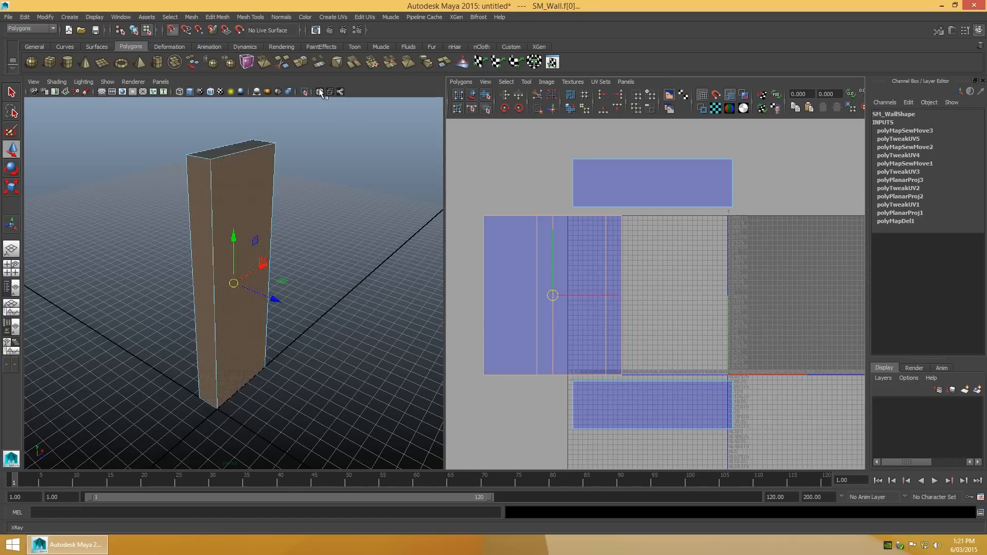
{"action": "left_click", "coordinate": [199, 31]}
{"action": "left_click_drag", "start_coordinate": [555, 292], "coordinate": [493, 223]}
{"action": "key", "text": "Insert"}
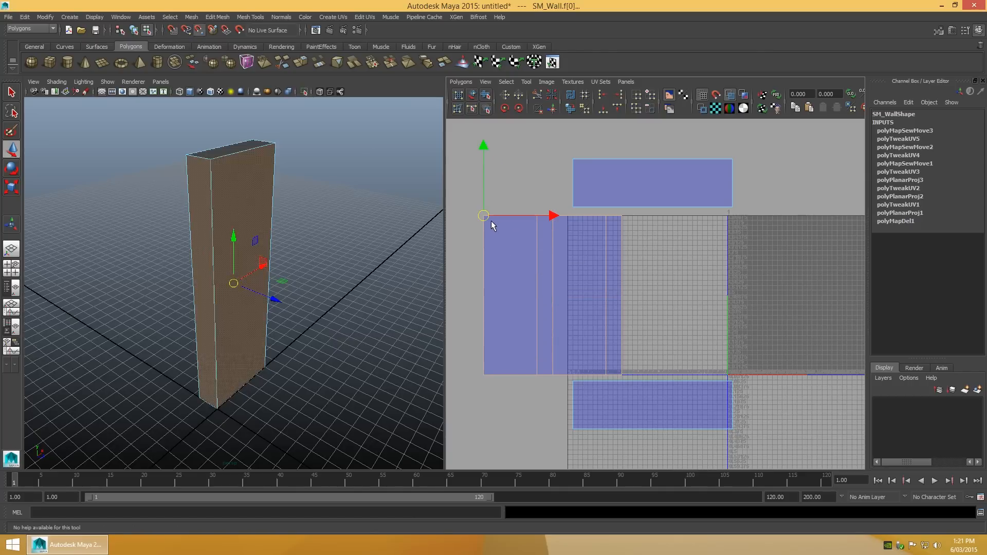
Step: Grid-snap the strip shell into the 0–1 UV square, with its upper-left corner one grid cell inside the square's upper-left corner
{"action": "left_click", "coordinate": [172, 30]}
{"action": "left_click_drag", "start_coordinate": [486, 218], "coordinate": [741, 221]}
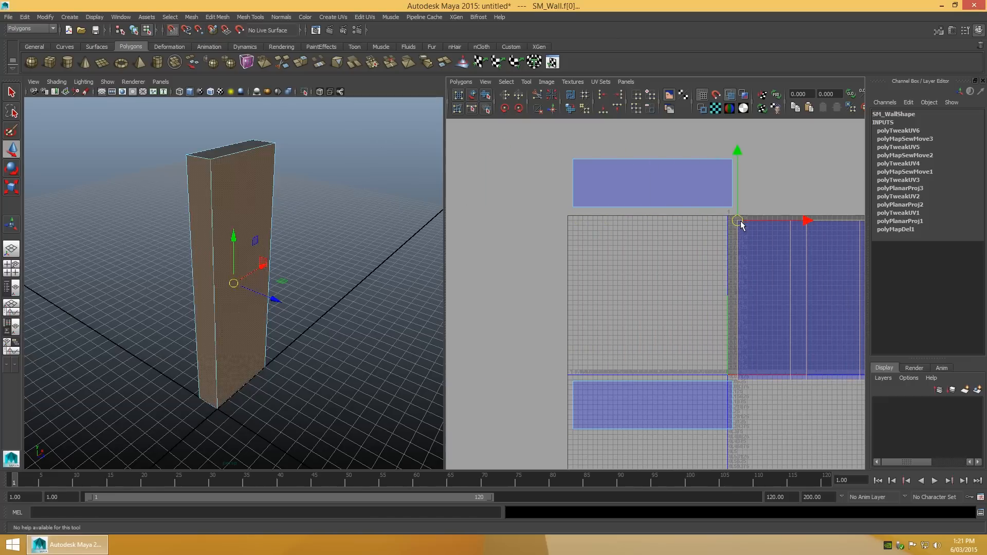
{"action": "scroll", "coordinate": [713, 239], "scroll_direction": "up", "scroll_amount": 2}
{"action": "middle_click_drag", "start_coordinate": [704, 254], "coordinate": [592, 289], "text": "alt"}
{"action": "scroll", "coordinate": [628, 266], "scroll_direction": "up", "scroll_amount": 1}
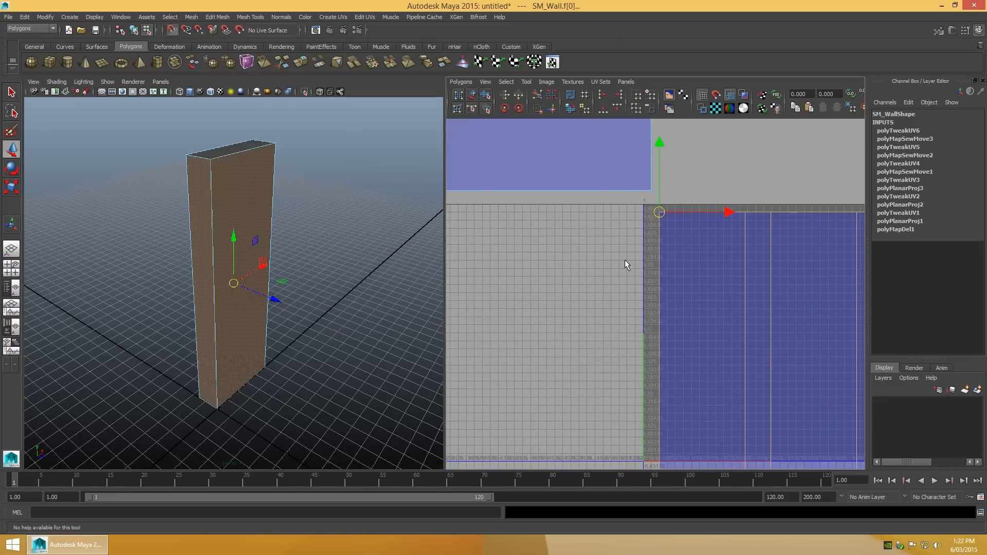
{"action": "middle_click_drag", "start_coordinate": [622, 257], "coordinate": [589, 268], "text": "alt"}
{"action": "left_click_drag", "start_coordinate": [624, 227], "coordinate": [617, 227]}
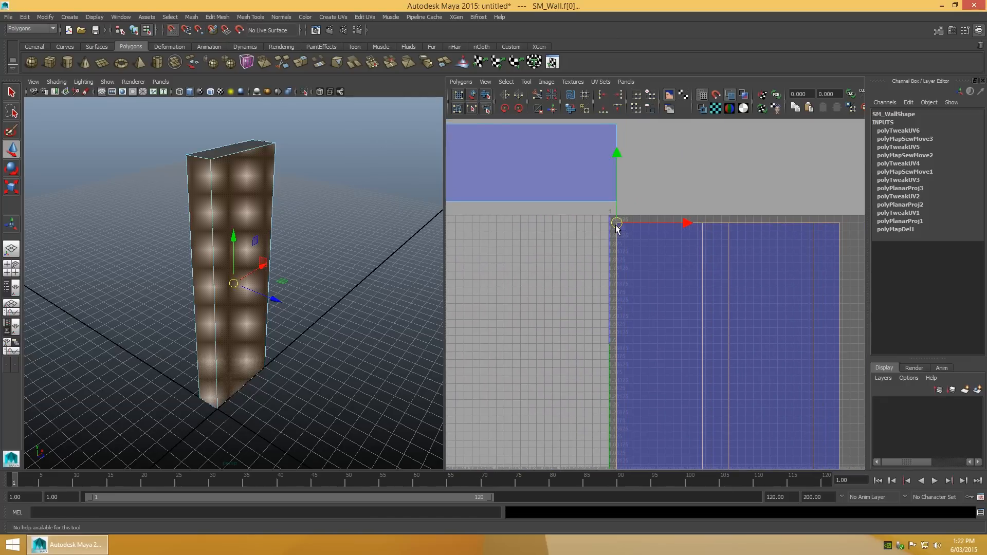
{"action": "scroll", "coordinate": [611, 268], "scroll_direction": "down", "scroll_amount": 2}
{"action": "middle_click_drag", "start_coordinate": [590, 296], "coordinate": [568, 288], "text": "alt"}
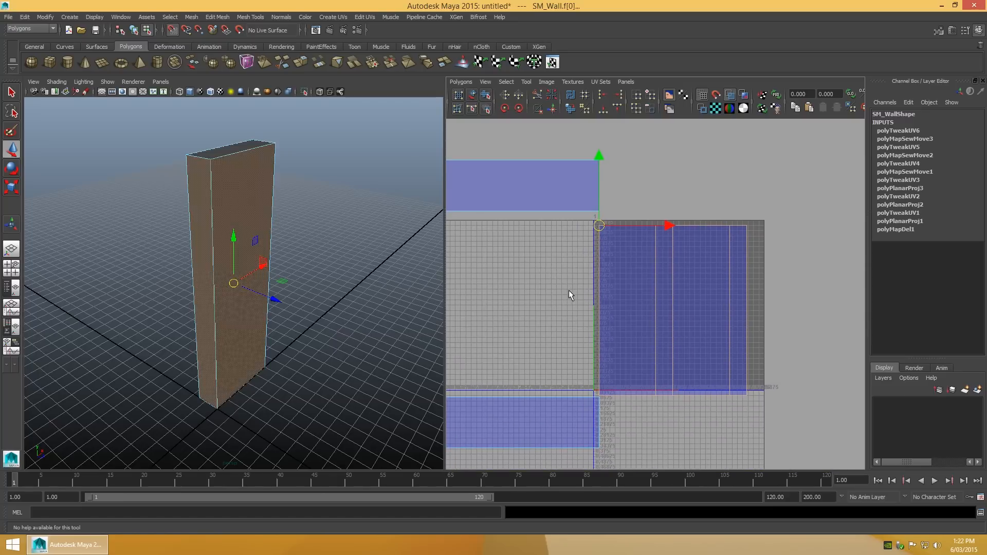
{"action": "scroll", "coordinate": [570, 290], "scroll_direction": "up", "scroll_amount": 2}
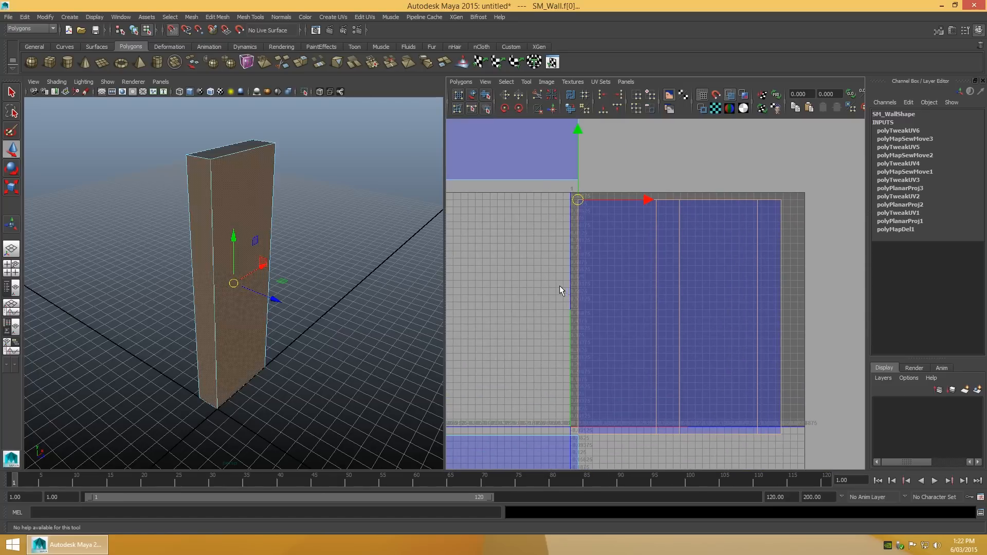
Step: Activate scaling for the four-face strip shell and point-snap its scale pivot to the strip's upper-left corner
{"action": "key", "text": "r"}
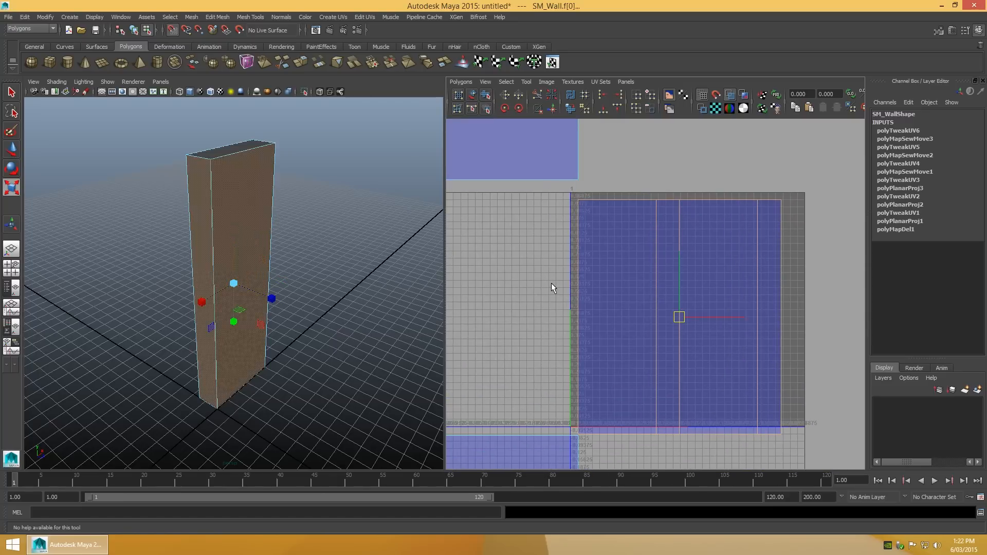
{"action": "left_click", "coordinate": [172, 32]}
{"action": "left_click", "coordinate": [199, 30]}
{"action": "left_click_drag", "start_coordinate": [680, 320], "coordinate": [577, 206]}
{"action": "left_click", "coordinate": [172, 29]}
{"action": "key", "text": "Insert"}
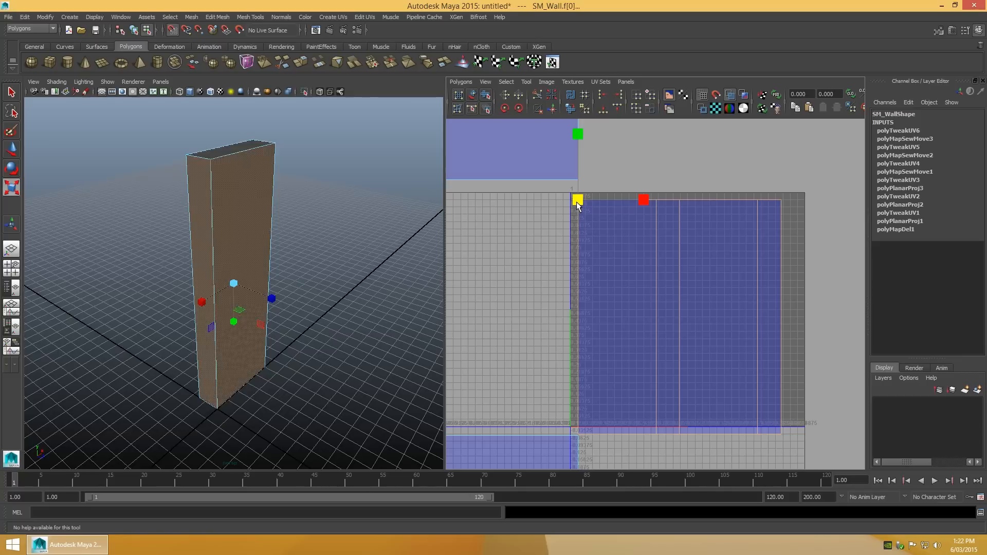
Step: Scale the strip shell down uniformly from its upper-left corner to about 26 grid cells tall, inside the 0–1 UV square
{"action": "left_click_drag", "start_coordinate": [576, 202], "coordinate": [567, 206]}
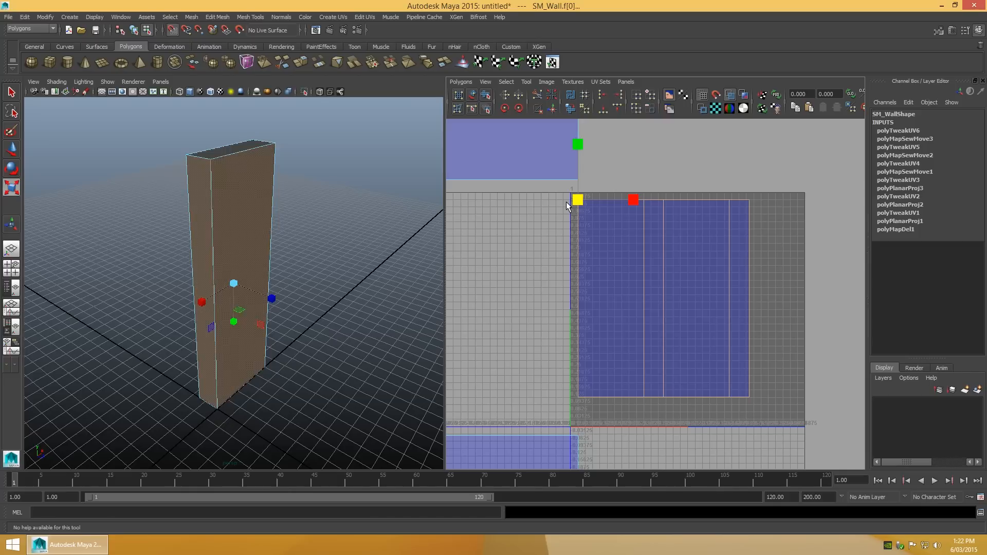
{"action": "left_click_drag", "start_coordinate": [566, 201], "coordinate": [563, 202]}
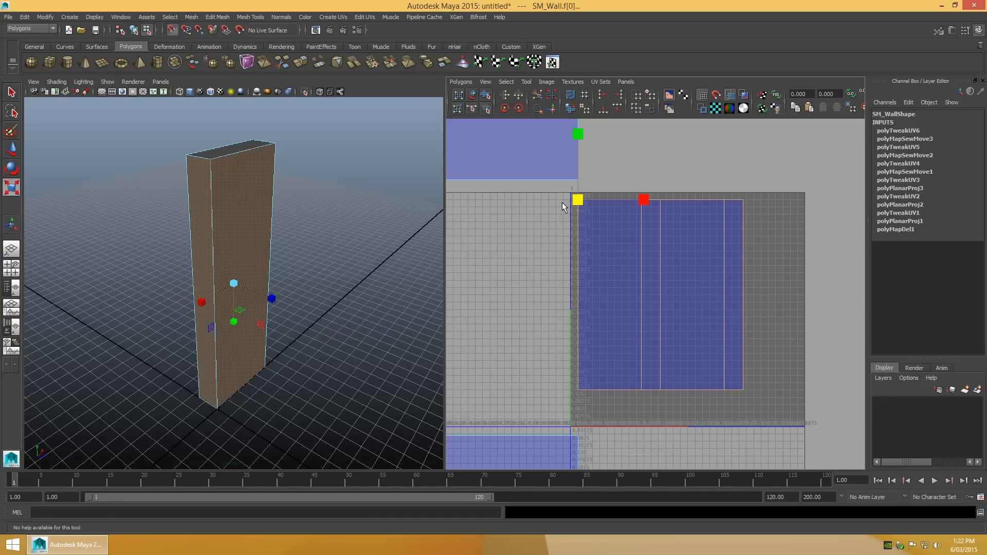
{"action": "scroll", "coordinate": [563, 202], "scroll_direction": "down", "scroll_amount": 2}
{"action": "key", "text": "q"}
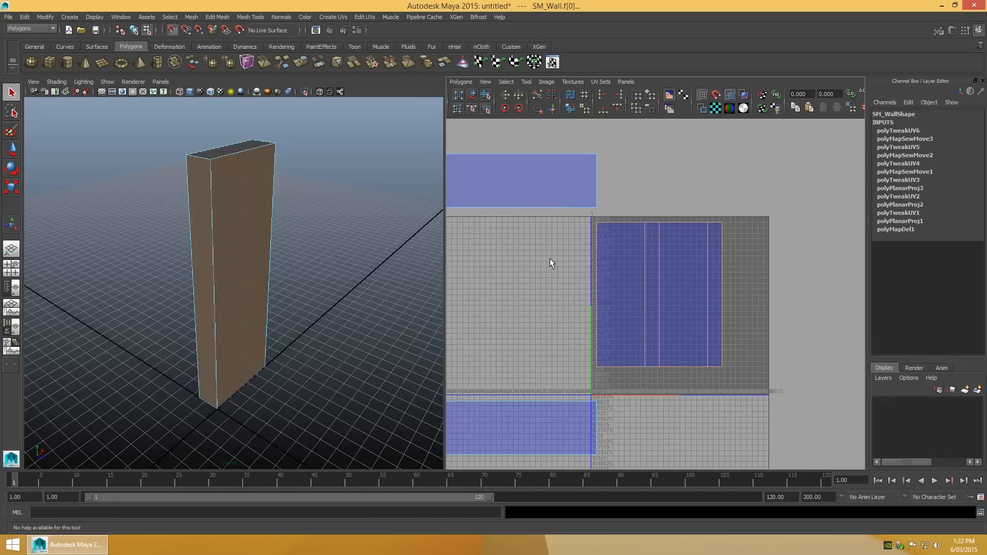
{"action": "left_click", "coordinate": [550, 258]}
{"action": "scroll", "coordinate": [557, 273], "scroll_direction": "up", "scroll_amount": 4}
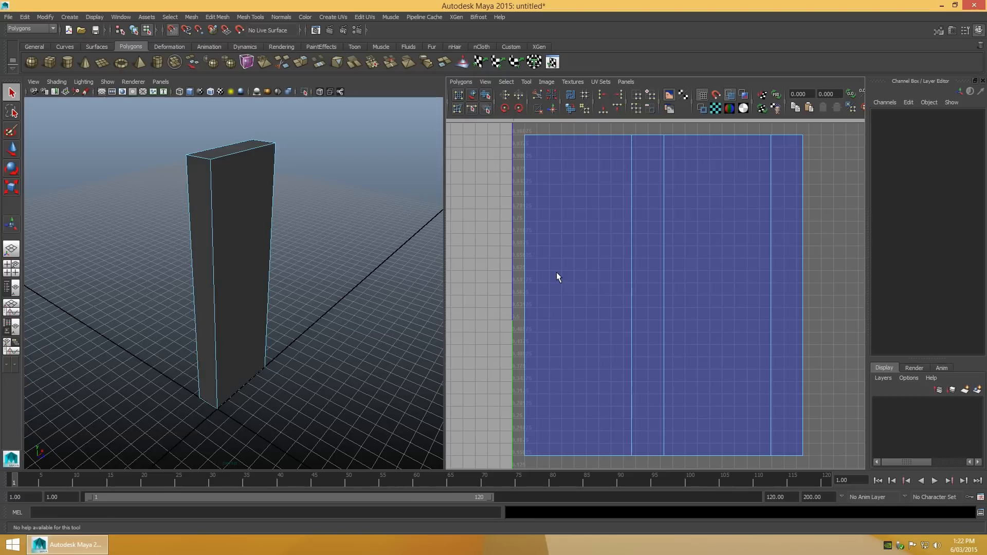
{"action": "scroll", "coordinate": [557, 273], "scroll_direction": "down", "scroll_amount": 3}
{"action": "middle_click_drag", "start_coordinate": [527, 276], "coordinate": [597, 284], "text": "alt"}
{"action": "scroll", "coordinate": [586, 282], "scroll_direction": "down", "scroll_amount": 1}
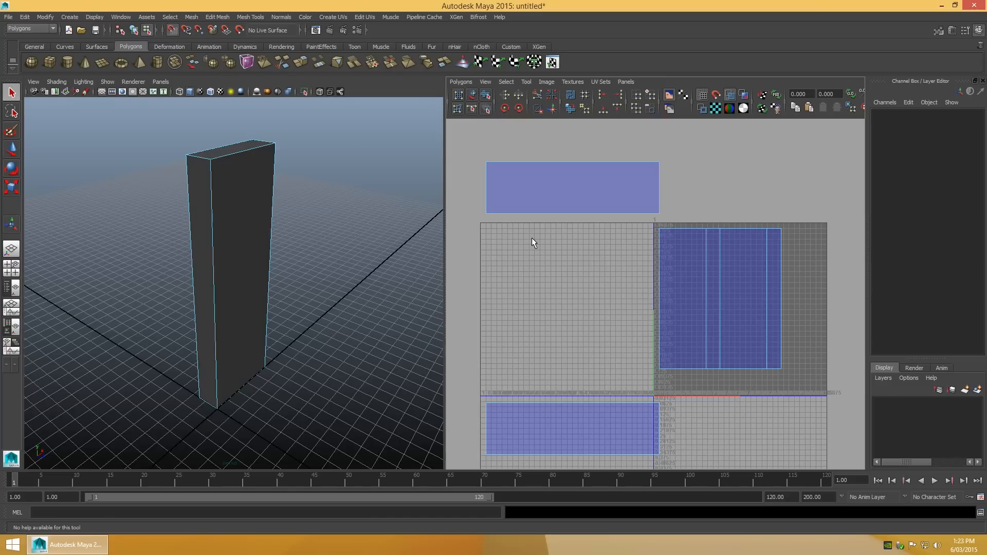
Step: Select the wall's top-face shell and point-snap its lower-left corner onto the strip's upper-left corner
{"action": "right_click_drag", "start_coordinate": [532, 238], "coordinate": [502, 222]}
{"action": "left_click", "coordinate": [498, 205]}
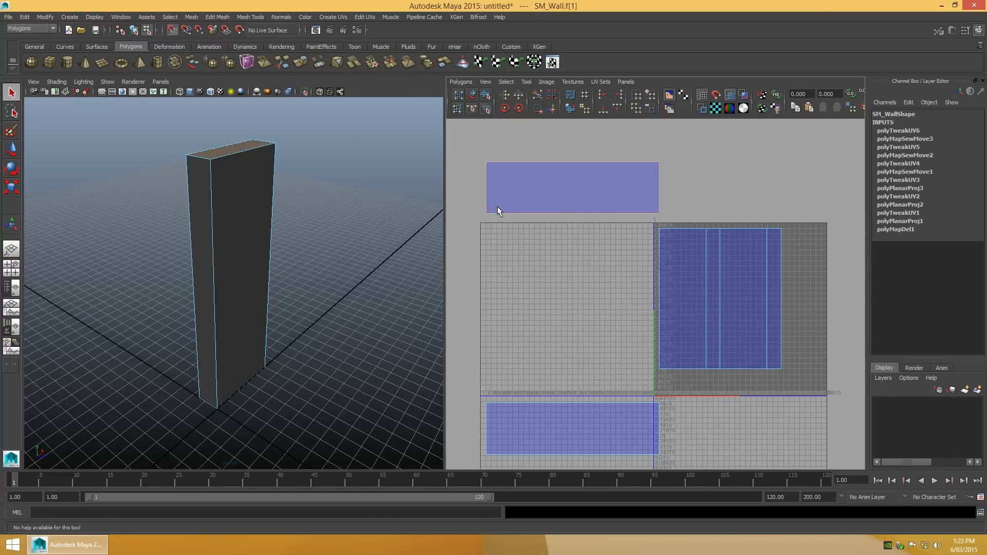
{"action": "left_click", "coordinate": [199, 29]}
{"action": "key", "text": "w"}
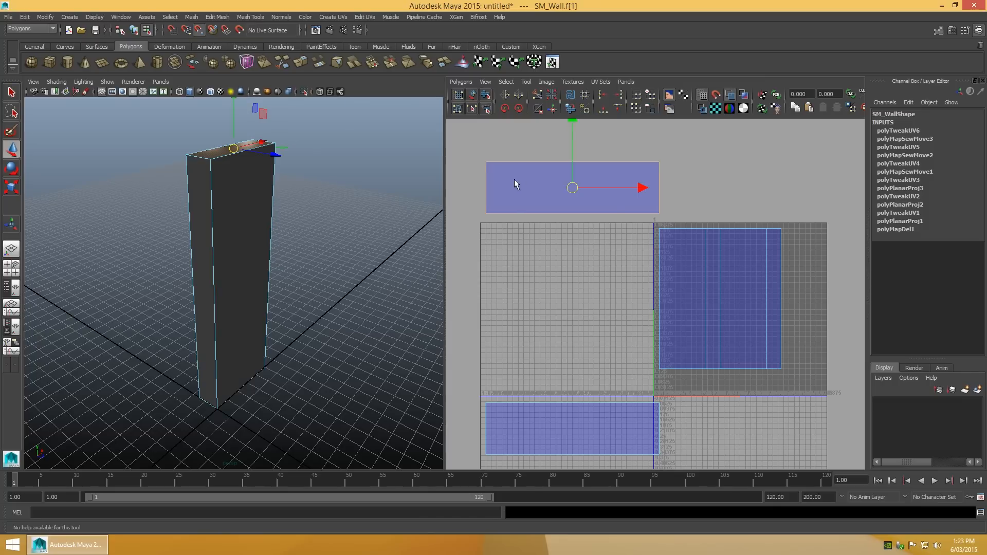
{"action": "key", "text": "d"}
{"action": "middle_click_drag", "start_coordinate": [556, 191], "coordinate": [492, 207]}
{"action": "left_click_drag", "start_coordinate": [486, 214], "coordinate": [664, 228]}
{"action": "scroll", "coordinate": [670, 251], "scroll_direction": "up", "scroll_amount": 1}
{"action": "middle_click_drag", "start_coordinate": [721, 255], "coordinate": [586, 321], "text": "alt"}
{"action": "scroll", "coordinate": [630, 293], "scroll_direction": "up", "scroll_amount": 2}
{"action": "scroll", "coordinate": [614, 314], "scroll_direction": "up", "scroll_amount": 1}
Step: Scale the top-face shell down uniformly from its lower-left corner to roughly the width of the strip's first large face
{"action": "key", "text": "r"}
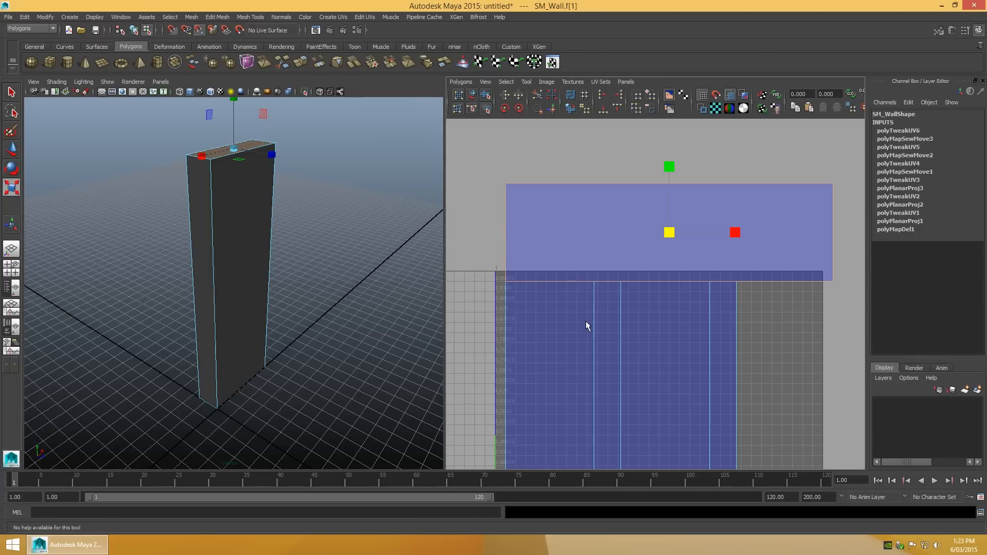
{"action": "key", "text": "d"}
{"action": "left_click_drag", "start_coordinate": [669, 232], "coordinate": [520, 282]}
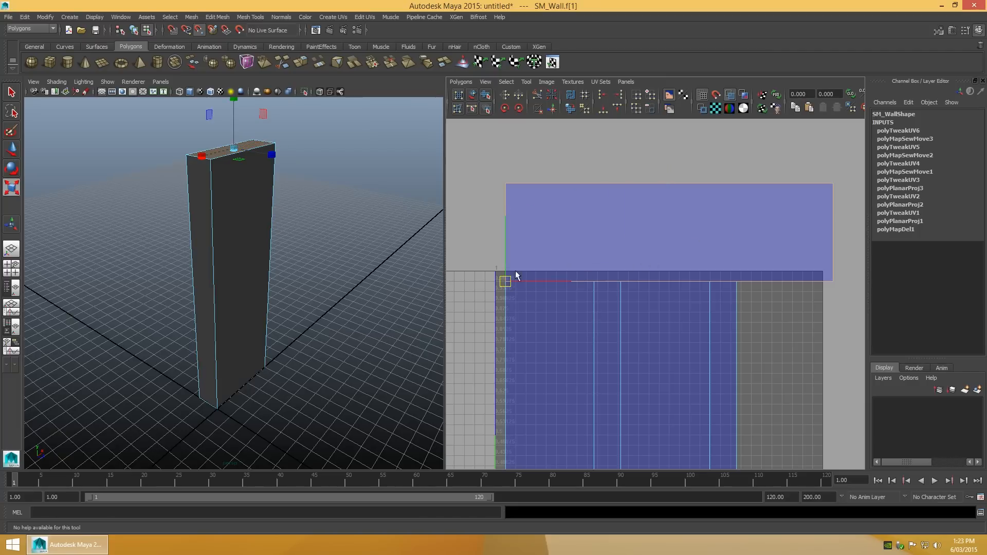
{"action": "key", "text": "d"}
{"action": "left_click_drag", "start_coordinate": [507, 287], "coordinate": [459, 295]}
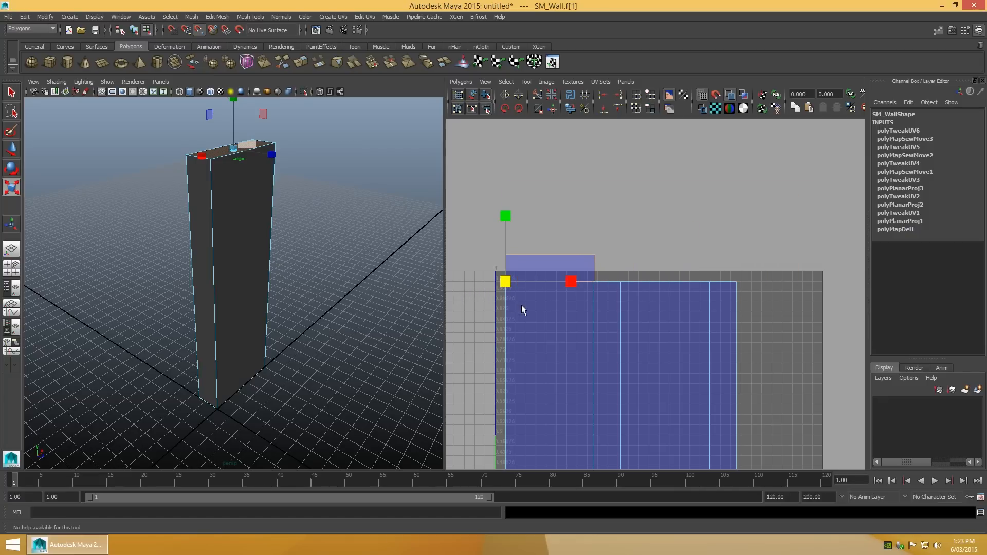
Step: Fine-tune the top-face shell's uniform scale until its right edge lines up with the first large face's right edge
{"action": "right_click_drag", "start_coordinate": [519, 312], "coordinate": [597, 310], "text": "alt"}
{"action": "middle_click_drag", "start_coordinate": [509, 327], "coordinate": [626, 355], "text": "alt"}
{"action": "scroll", "coordinate": [624, 314], "scroll_direction": "up", "scroll_amount": 4}
{"action": "scroll", "coordinate": [630, 350], "scroll_direction": "up", "scroll_amount": 2}
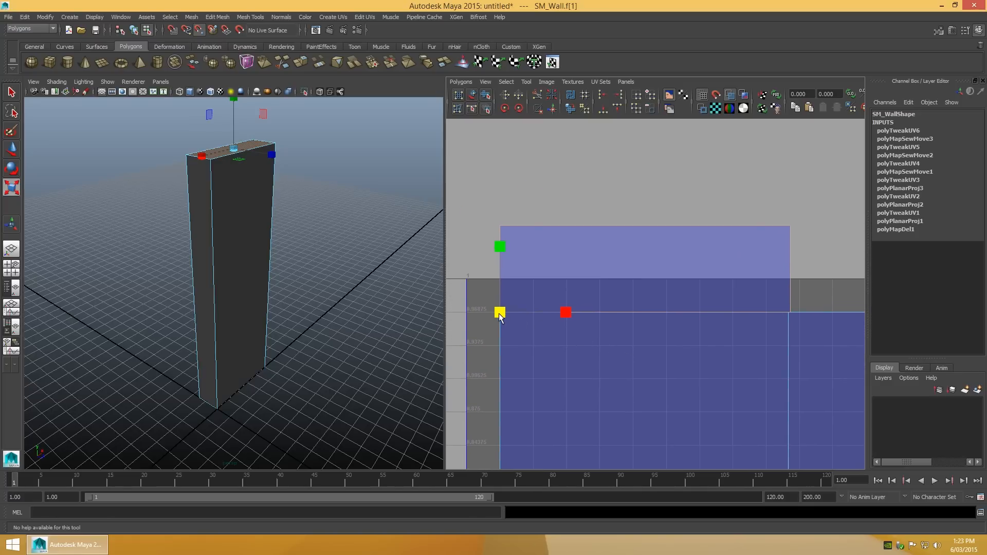
{"action": "left_click_drag", "start_coordinate": [503, 313], "coordinate": [500, 312]}
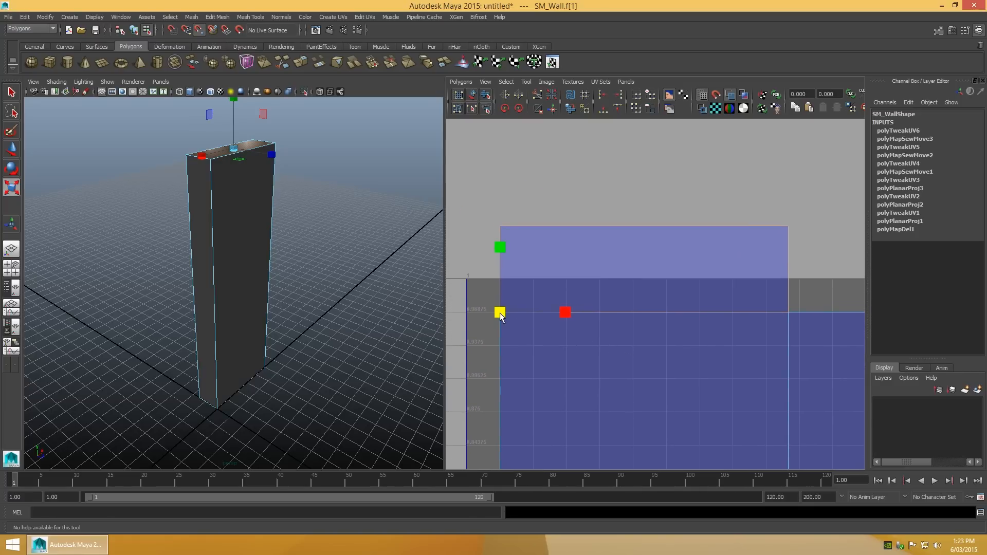
{"action": "left_click", "coordinate": [561, 223]}
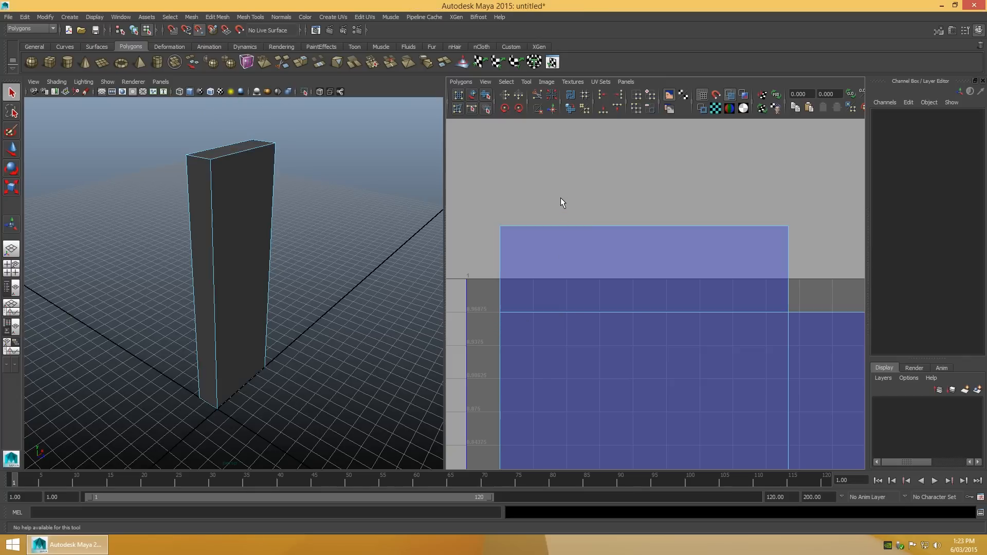
Step: Select the wall's bottom-face shell and point-snap its upper-left corner onto the strip's lower-left corner
{"action": "key", "text": "a"}
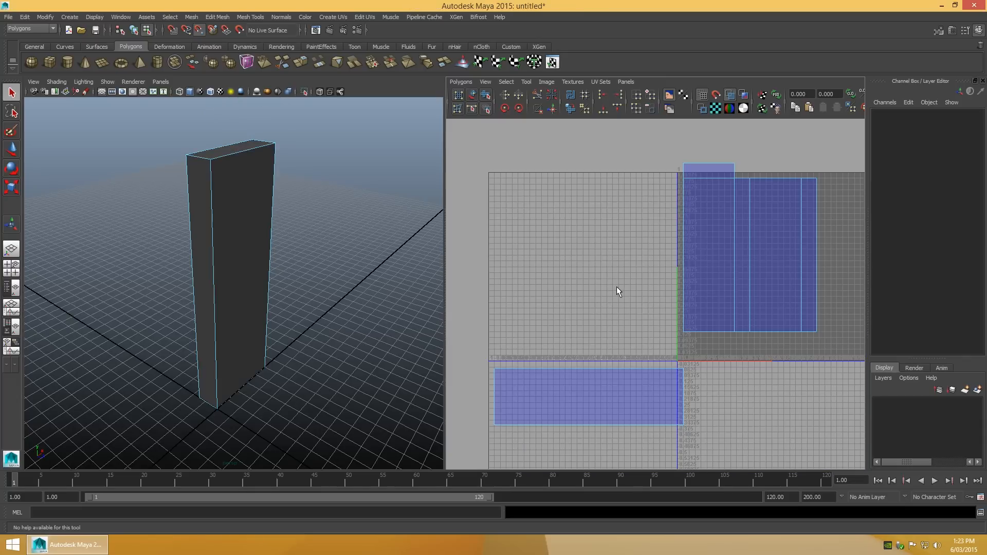
{"action": "right_click_drag", "start_coordinate": [582, 307], "coordinate": [539, 362]}
{"action": "left_click", "coordinate": [534, 371]}
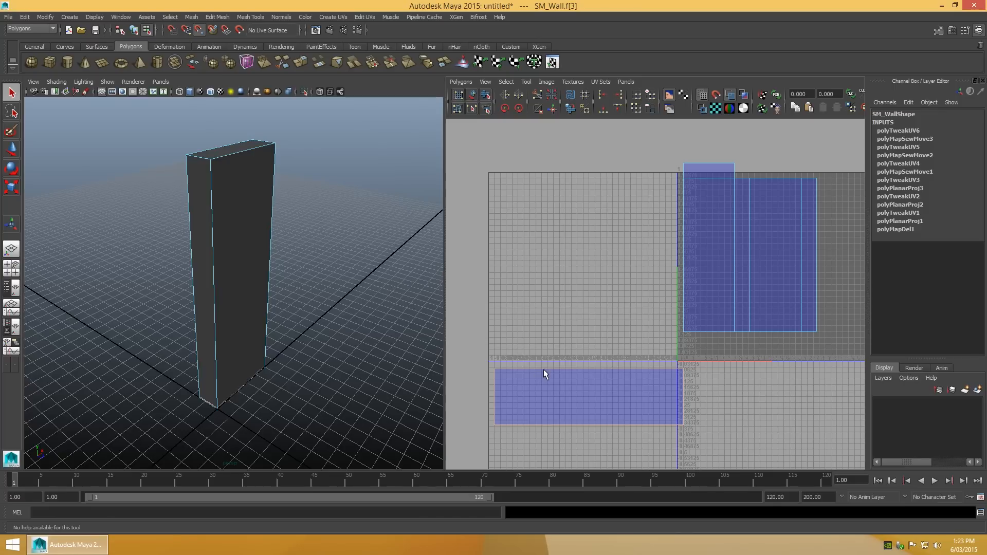
{"action": "key", "text": "w"}
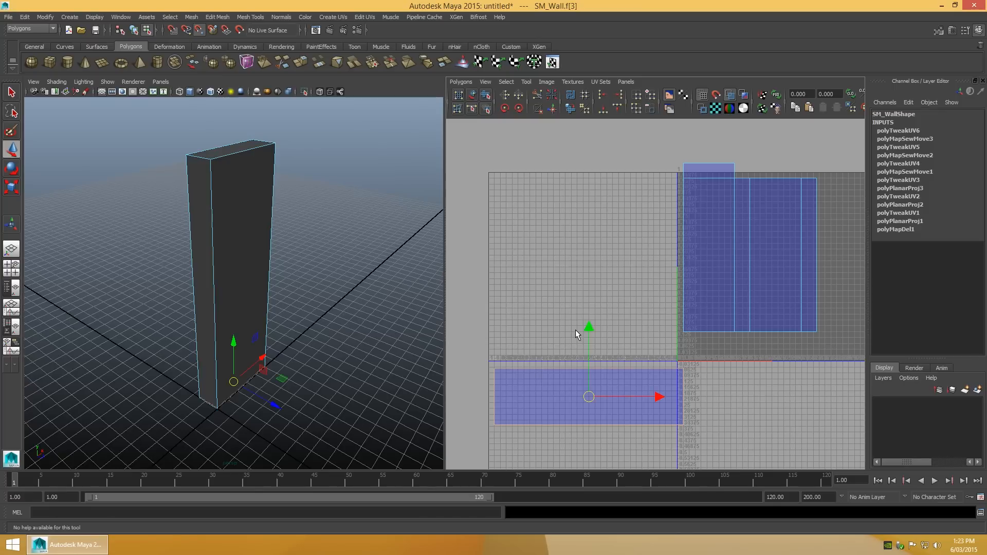
{"action": "key", "text": "d"}
{"action": "left_click_drag", "start_coordinate": [597, 405], "coordinate": [506, 372]}
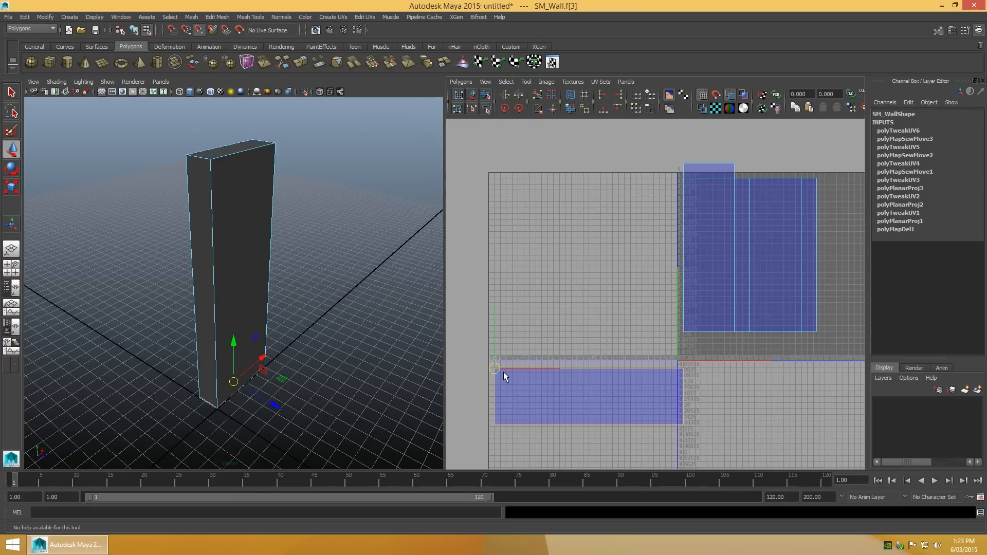
{"action": "key", "text": "d"}
{"action": "left_click_drag", "start_coordinate": [498, 368], "coordinate": [699, 334]}
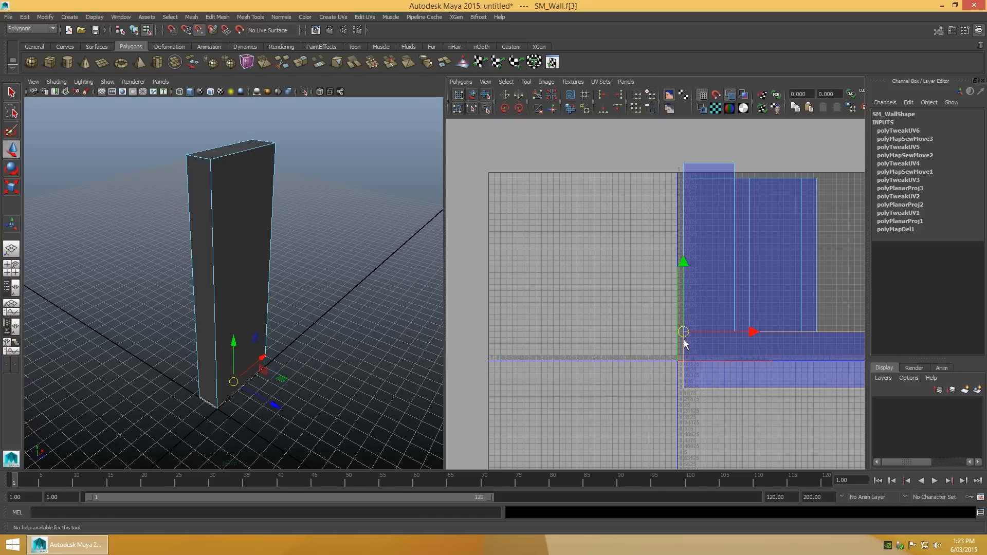
{"action": "scroll", "coordinate": [727, 375], "scroll_direction": "up", "scroll_amount": 2}
{"action": "scroll", "coordinate": [653, 360], "scroll_direction": "up", "scroll_amount": 3}
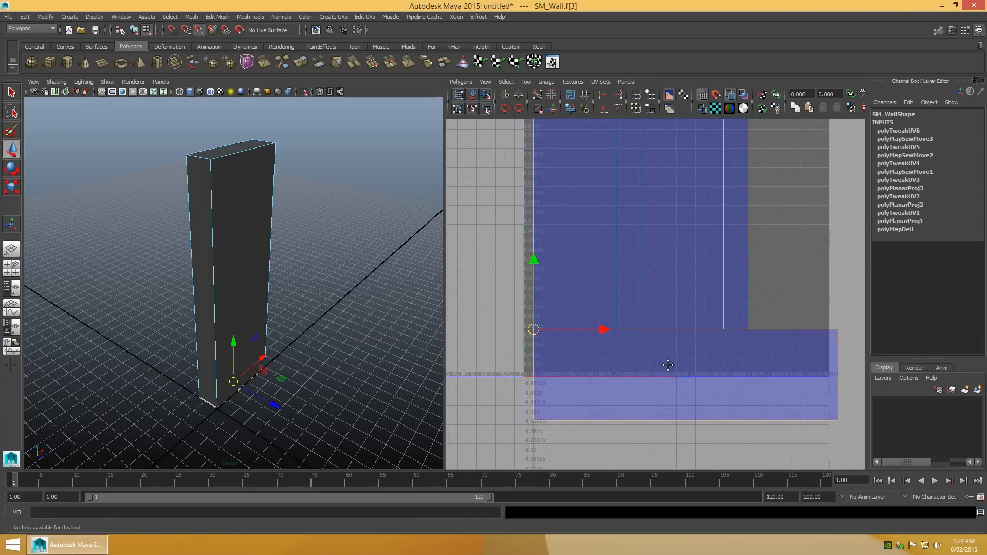
Step: Scale the bottom-face shell down uniformly from its upper-left corner to roughly the first large face's width
{"action": "key", "text": "r"}
{"action": "key", "text": "Insert"}
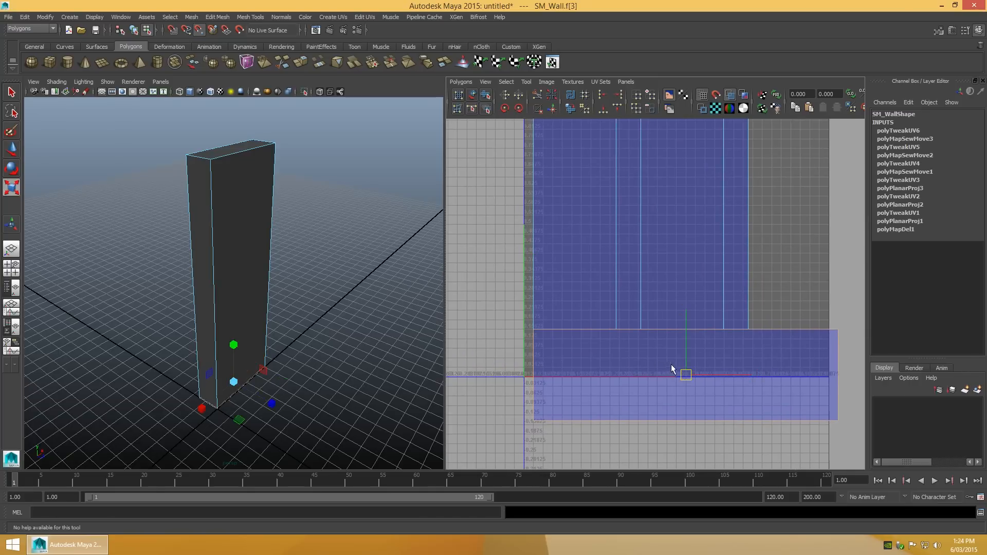
{"action": "left_click_drag", "start_coordinate": [685, 373], "coordinate": [541, 334]}
{"action": "key", "text": "Insert"}
{"action": "left_click_drag", "start_coordinate": [538, 335], "coordinate": [490, 332]}
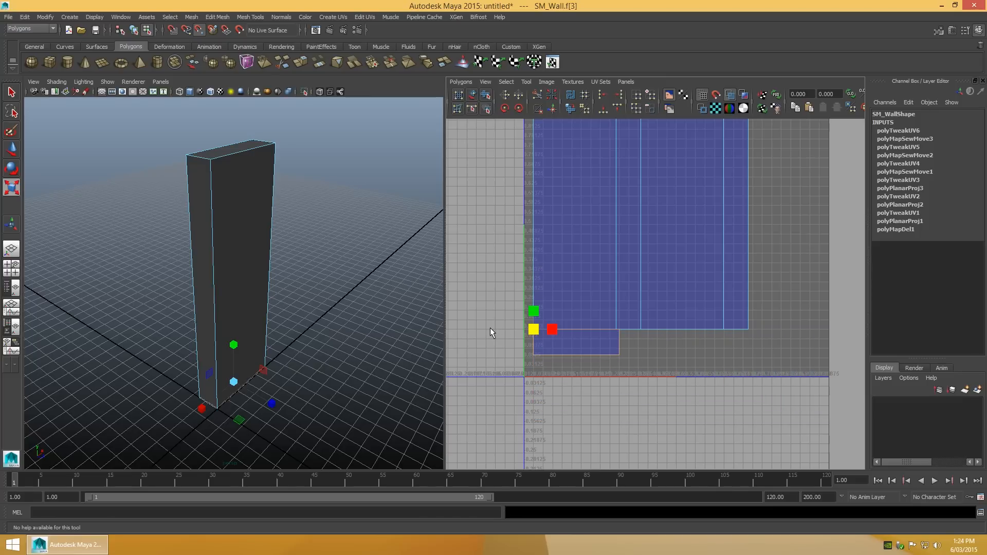
Step: Fine-tune the bottom-face shell's uniform scale until its right edge lines up with the first large face's right edge
{"action": "scroll", "coordinate": [542, 344], "scroll_direction": "up", "scroll_amount": 4}
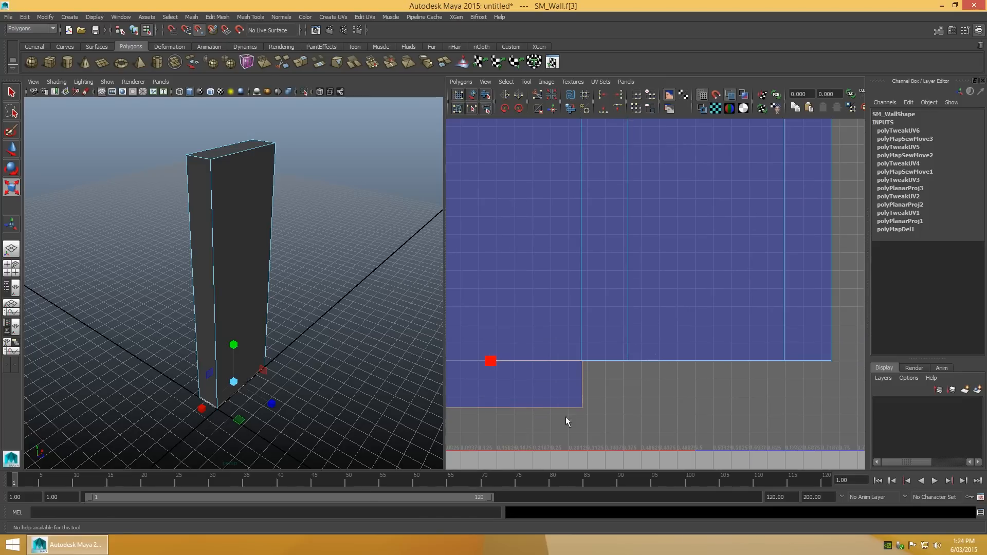
{"action": "middle_click_drag", "start_coordinate": [566, 414], "coordinate": [708, 396], "text": "alt"}
{"action": "scroll", "coordinate": [665, 412], "scroll_direction": "up", "scroll_amount": 1}
{"action": "mouse_move", "coordinate": [653, 415]}
{"action": "middle_mouse_down", "text": "alt"}
{"action": "mouse_move", "coordinate": [670, 403]}
{"action": "mouse_move", "coordinate": [663, 407]}
{"action": "middle_mouse_up", "text": "alt"}
{"action": "scroll", "coordinate": [670, 403], "scroll_direction": "up", "scroll_amount": 1}
{"action": "left_click_drag", "start_coordinate": [554, 333], "coordinate": [552, 334]}
{"action": "scroll", "coordinate": [592, 381], "scroll_direction": "up", "scroll_amount": 1}
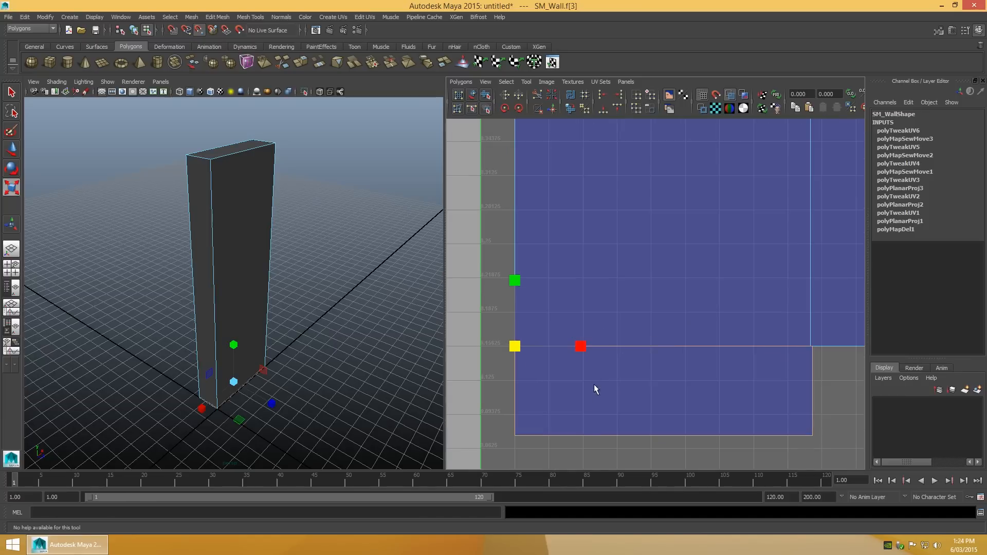
{"action": "middle_click_drag", "start_coordinate": [558, 390], "coordinate": [562, 360], "text": "alt"}
{"action": "left_click_drag", "start_coordinate": [521, 321], "coordinate": [521, 316]}
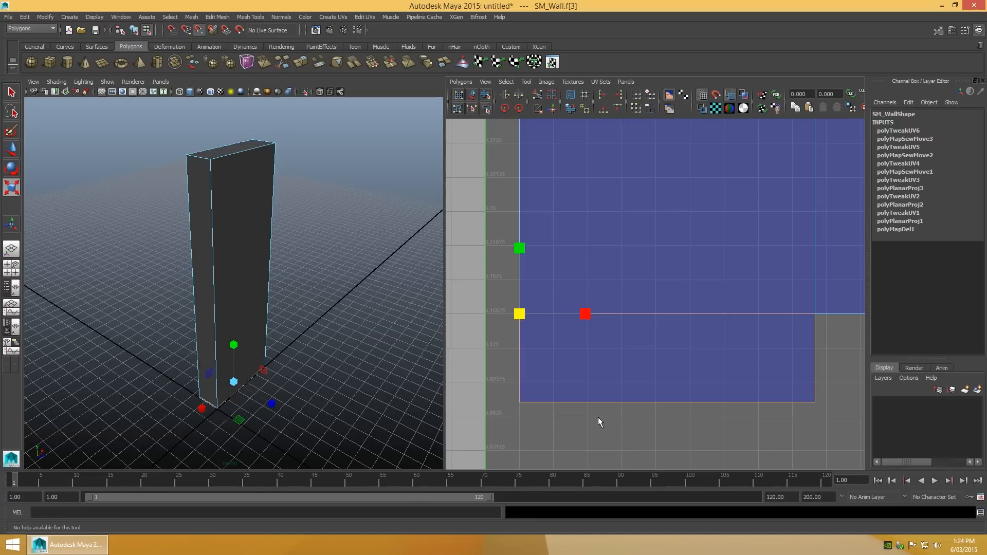
{"action": "key", "text": "q"}
{"action": "key", "text": "a"}
{"action": "left_click", "coordinate": [681, 427]}
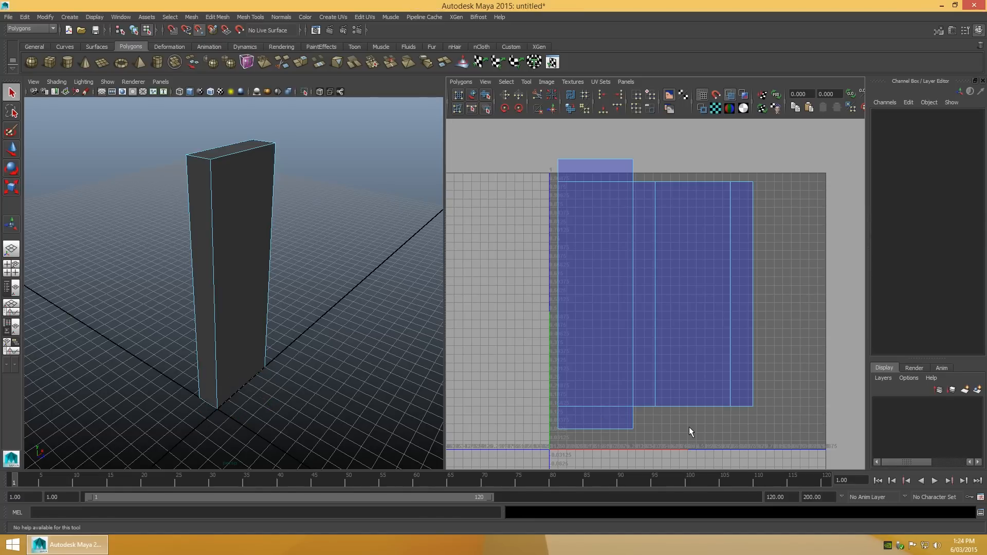
Step: Move and sew the shared edges joining the bottom-face and top-face shells to the strip's first large face
{"action": "right_click_drag", "start_coordinate": [682, 423], "coordinate": [684, 402]}
{"action": "left_click", "coordinate": [622, 406]}
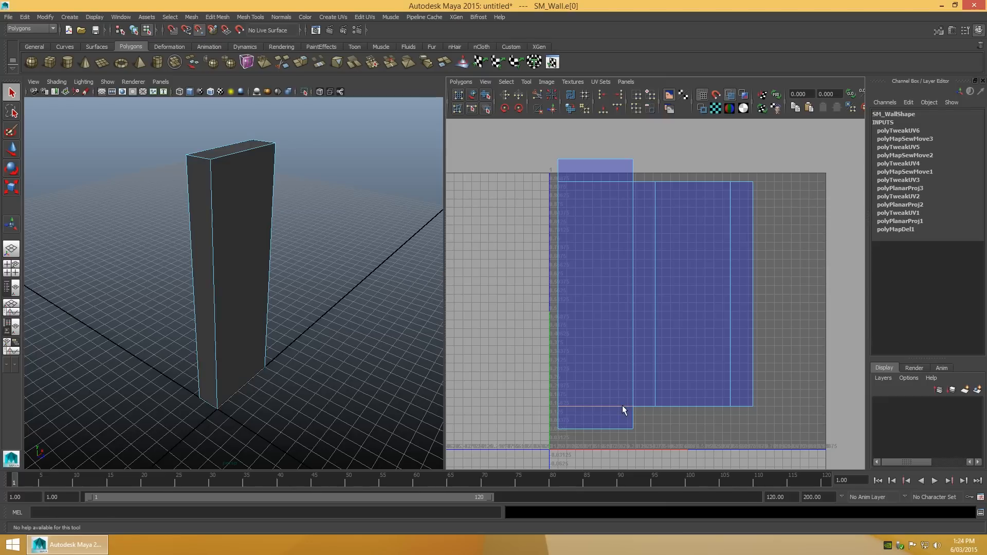
{"action": "left_click", "coordinate": [570, 108]}
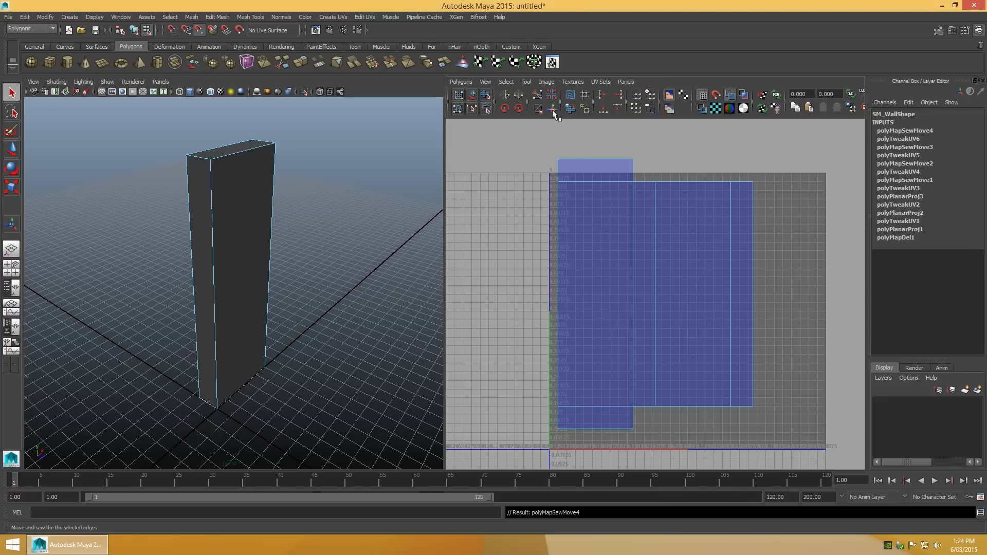
{"action": "left_click", "coordinate": [600, 181]}
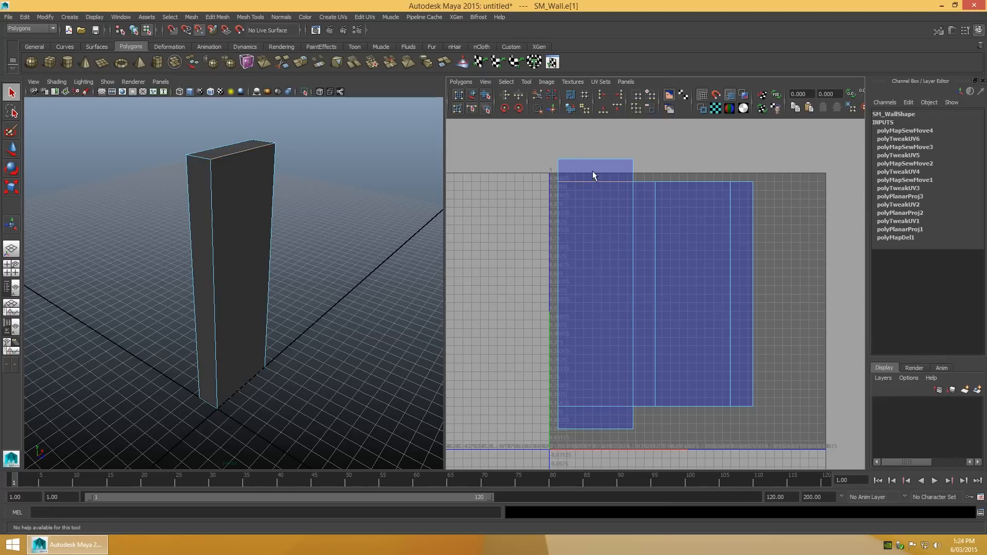
{"action": "left_click", "coordinate": [553, 109]}
Step: Select all faces of the sewn shell and snap the move pivot to the strip's upper-left corner
{"action": "right_click_drag", "start_coordinate": [761, 242], "coordinate": [748, 237]}
{"action": "double_click", "coordinate": [699, 254]}
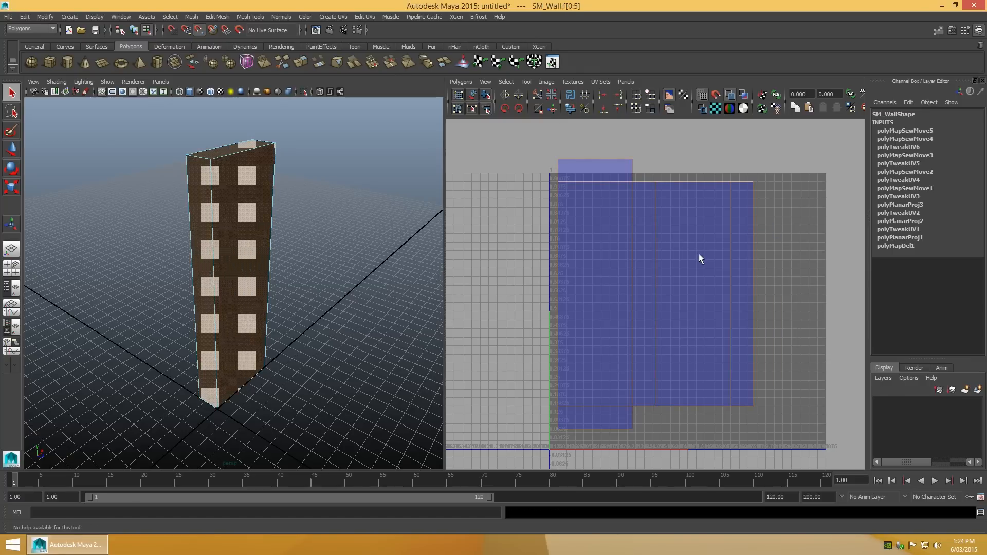
{"action": "key", "text": "w"}
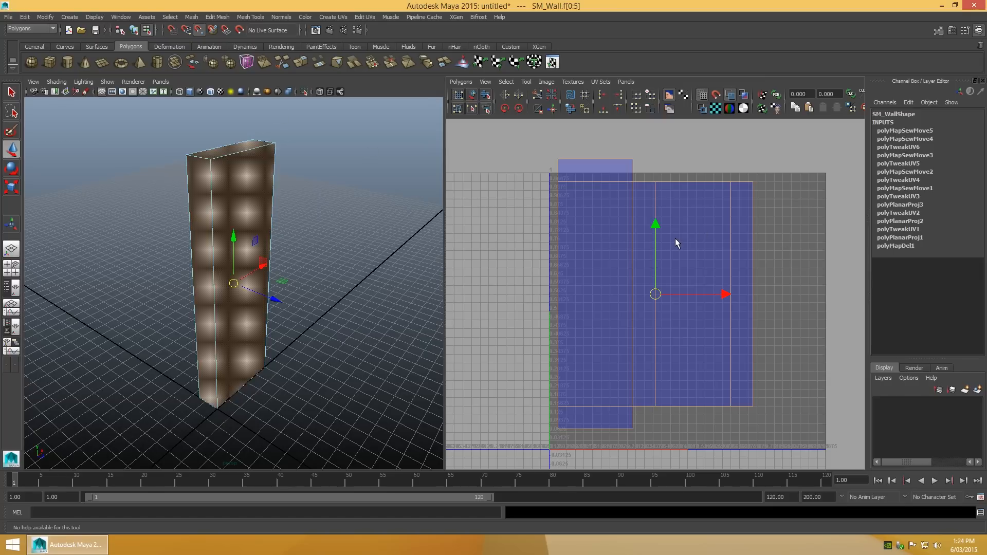
{"action": "left_click_drag", "start_coordinate": [655, 294], "coordinate": [561, 187]}
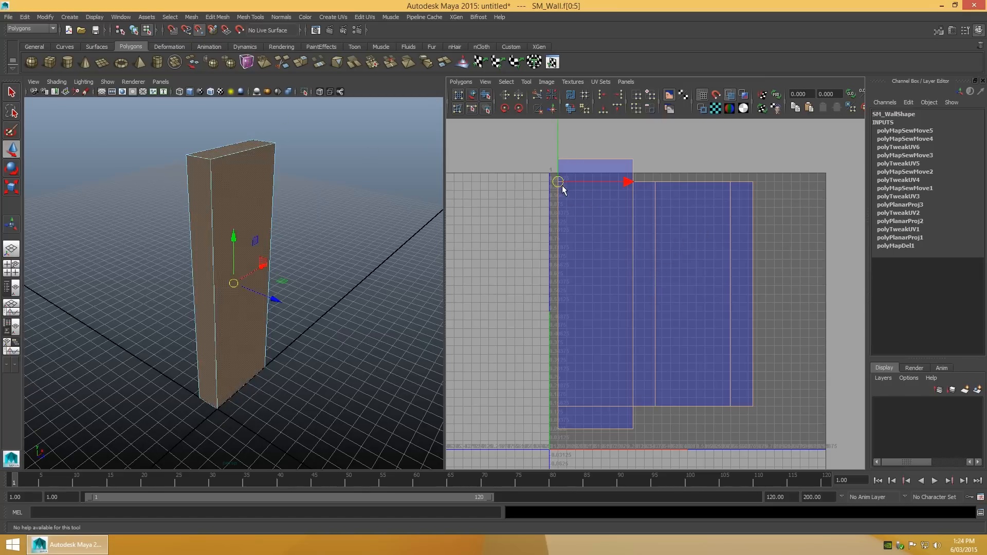
Step: Grid-snap the sewn shell two grid cells down and about half a cell left, fitting it inside the 0–1 UV square
{"action": "left_click", "coordinate": [199, 31]}
{"action": "left_click", "coordinate": [173, 31]}
{"action": "left_click_drag", "start_coordinate": [558, 184], "coordinate": [558, 201]}
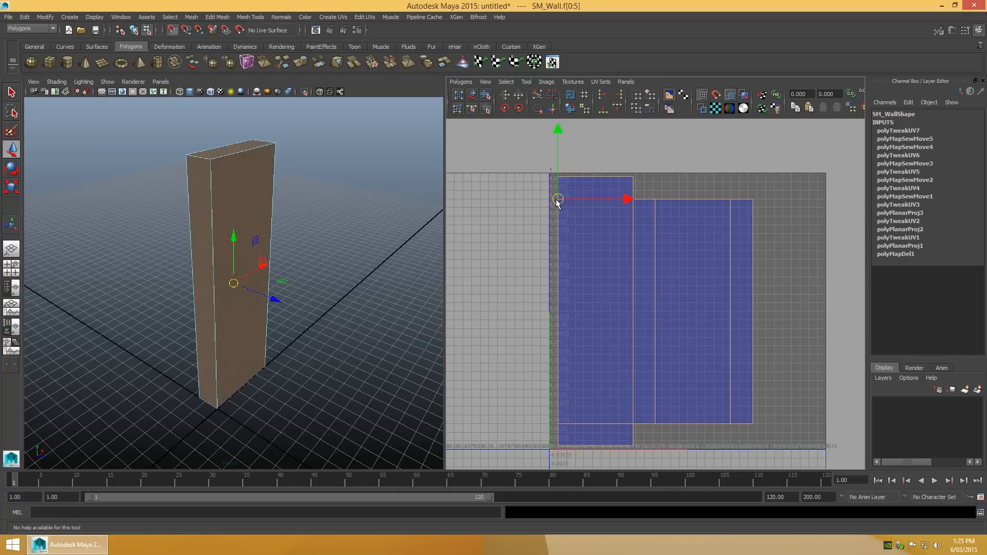
{"action": "left_click_drag", "start_coordinate": [558, 200], "coordinate": [554, 202]}
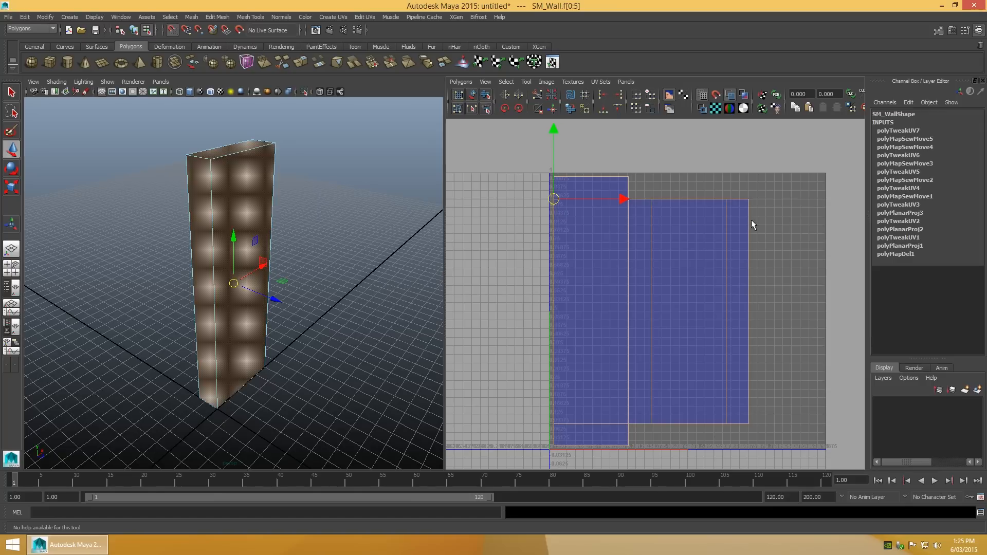
Step: Clear the face selection, select the whole SM_Wall object and rename its UV set map1 to UVMap
{"action": "left_click", "coordinate": [784, 253]}
{"action": "key", "text": "q"}
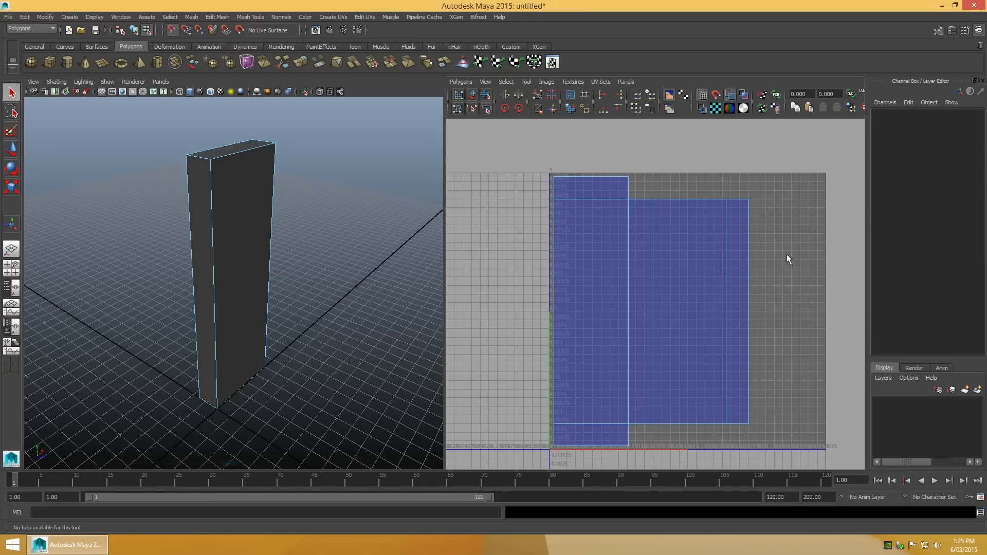
{"action": "key", "text": "f"}
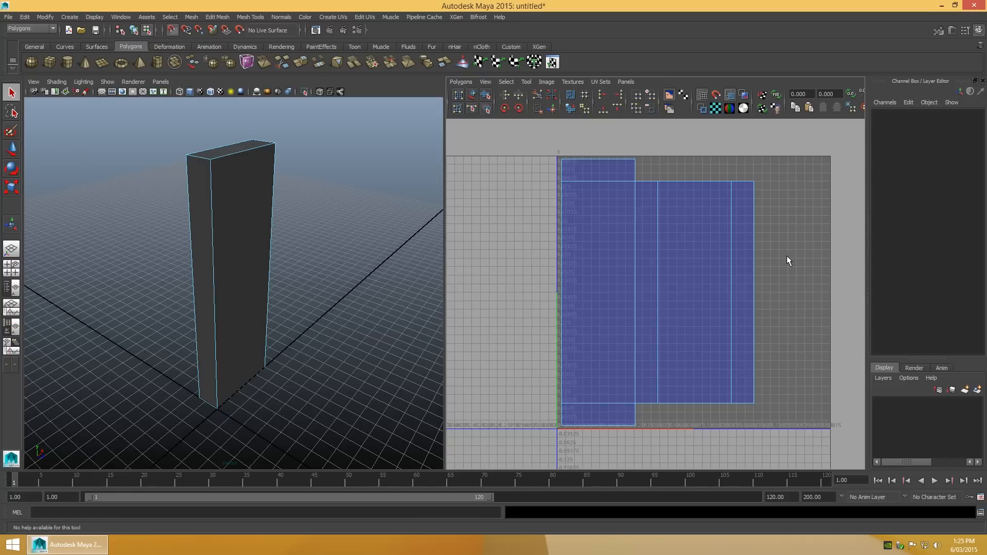
{"action": "left_click", "coordinate": [333, 17]}
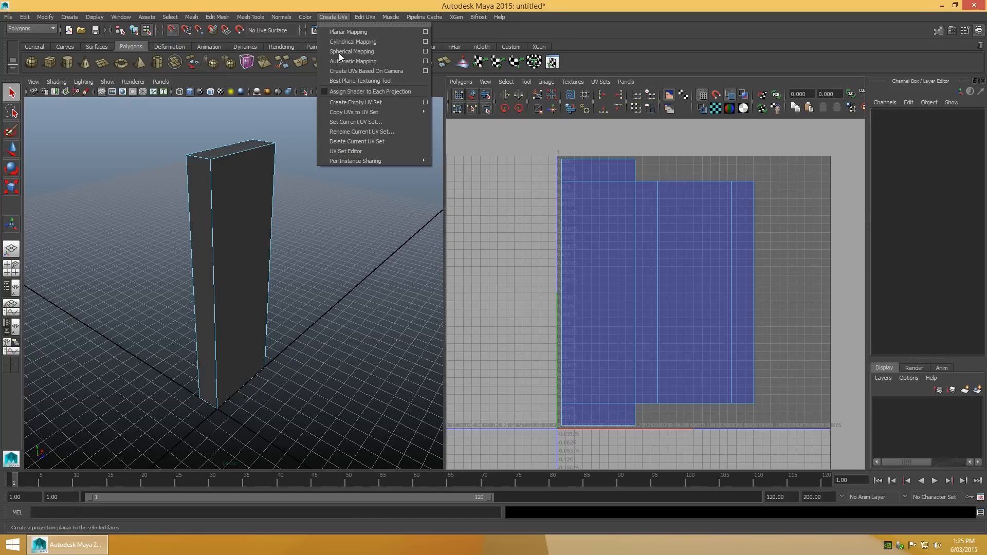
{"action": "left_click", "coordinate": [347, 146]}
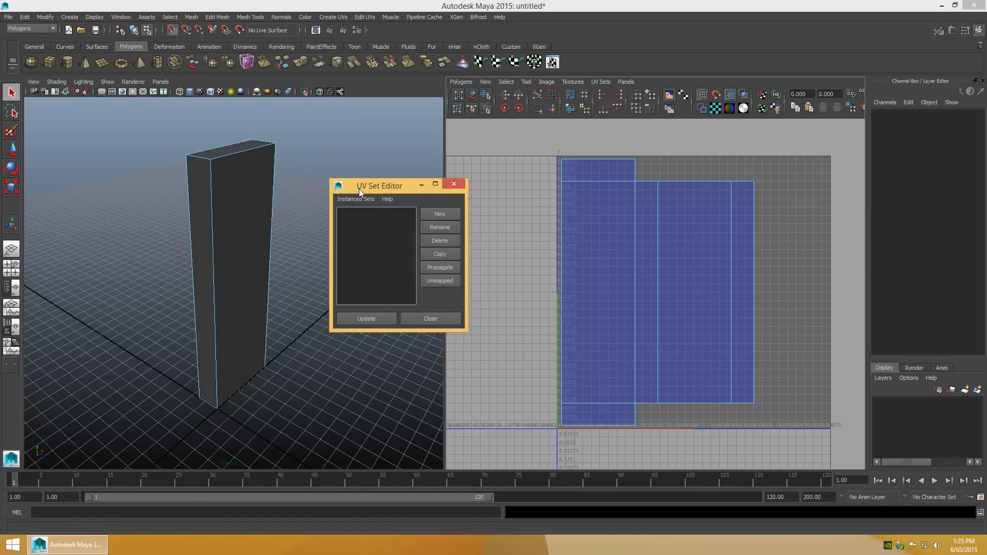
{"action": "right_click_drag", "start_coordinate": [252, 194], "coordinate": [287, 183]}
{"action": "left_click", "coordinate": [254, 193]}
{"action": "left_click", "coordinate": [357, 212]}
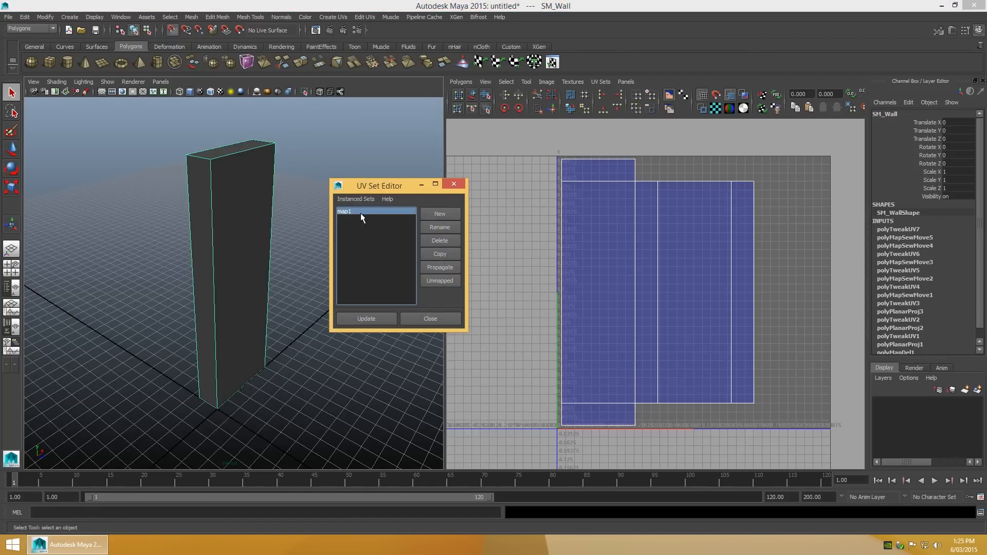
{"action": "left_click", "coordinate": [428, 231]}
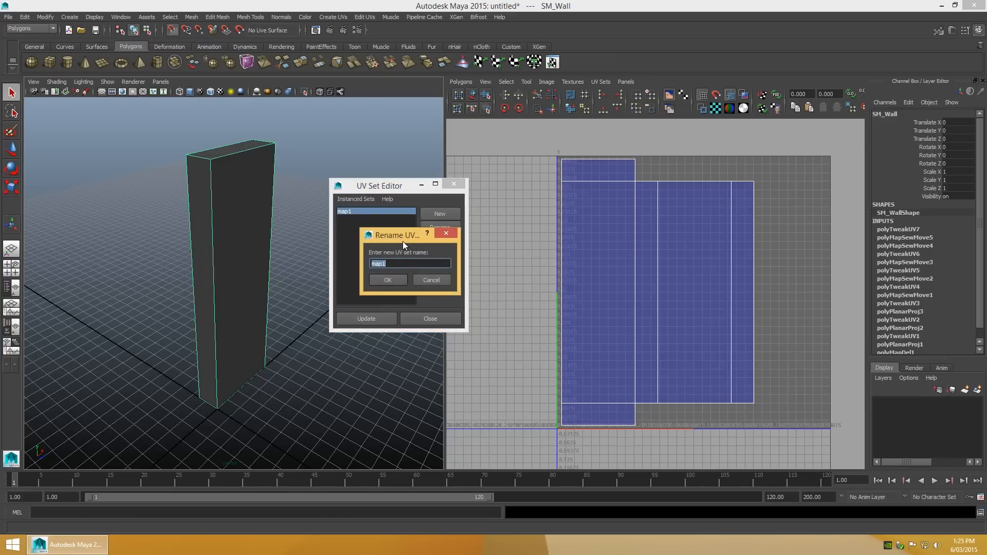
{"action": "type", "text": "p"}
{"action": "key", "text": "Return"}
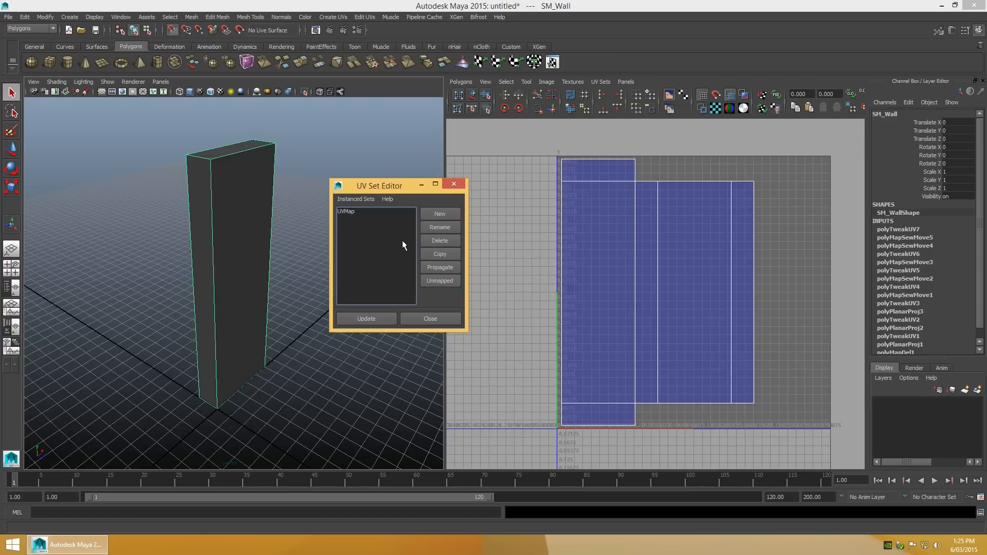
{"action": "left_click", "coordinate": [430, 319]}
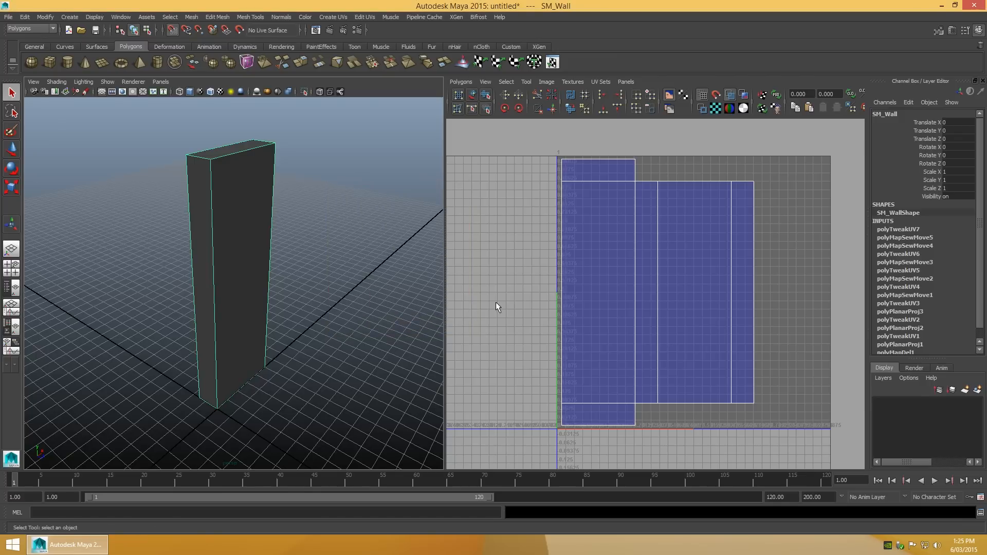
Step: Copy the wall's UVs into a new UV set named LightMap
{"action": "left_click", "coordinate": [333, 18]}
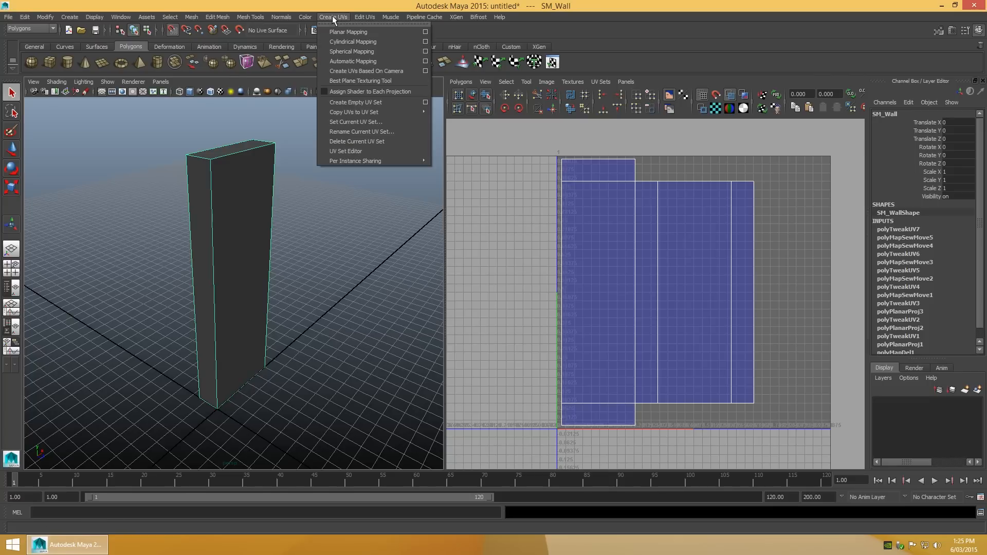
{"action": "mouse_move", "coordinate": [377, 112]}
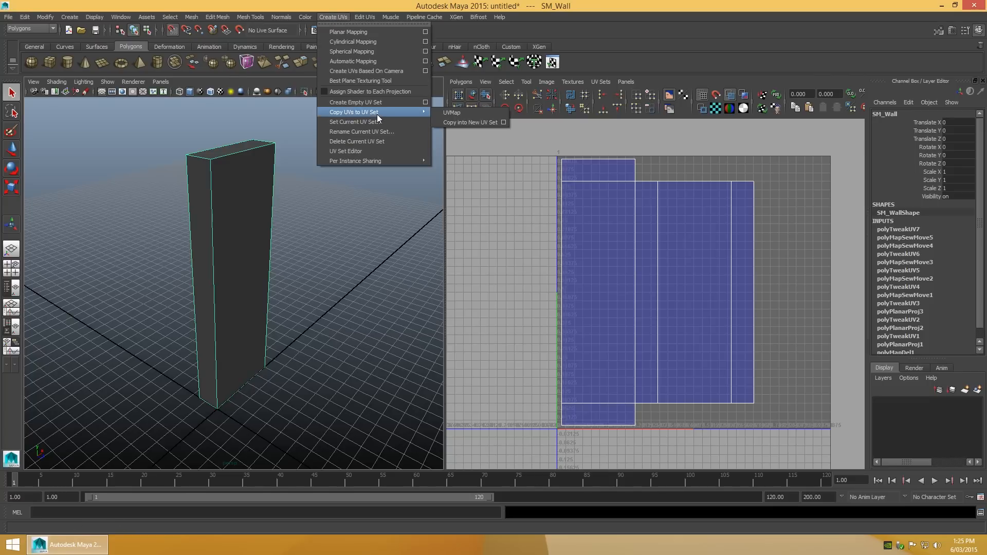
{"action": "left_click", "coordinate": [505, 123]}
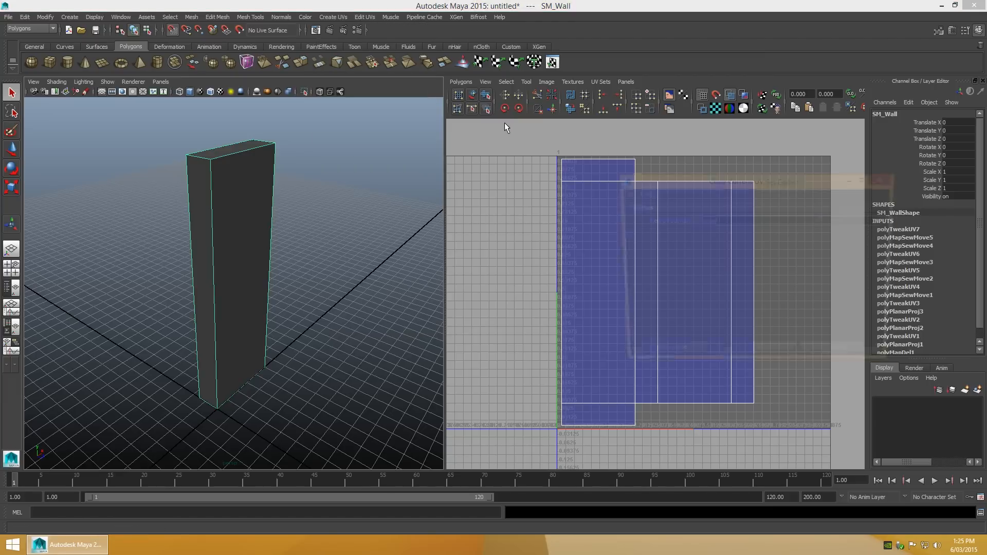
{"action": "double_click", "coordinate": [721, 220]}
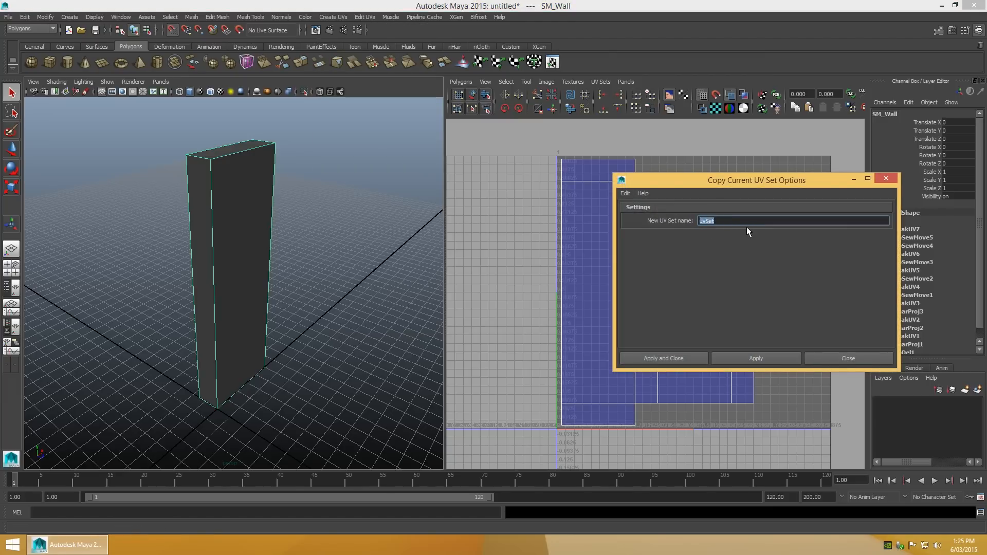
{"action": "type", "text": "LightMap"}
{"action": "left_click", "coordinate": [669, 358]}
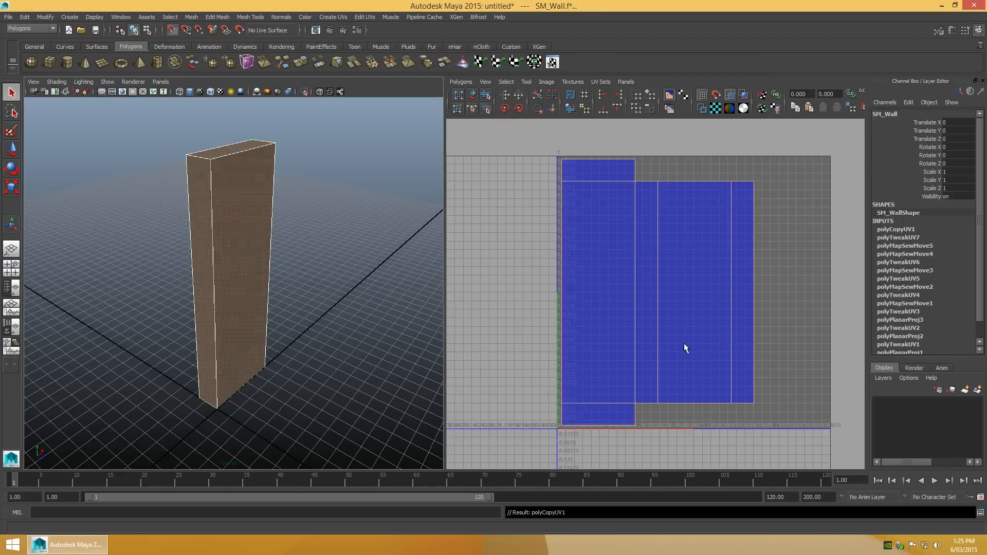
Step: Switch the UV view to the UVMap set and back to the LightMap set
{"action": "right_click_drag", "start_coordinate": [794, 206], "coordinate": [778, 202]}
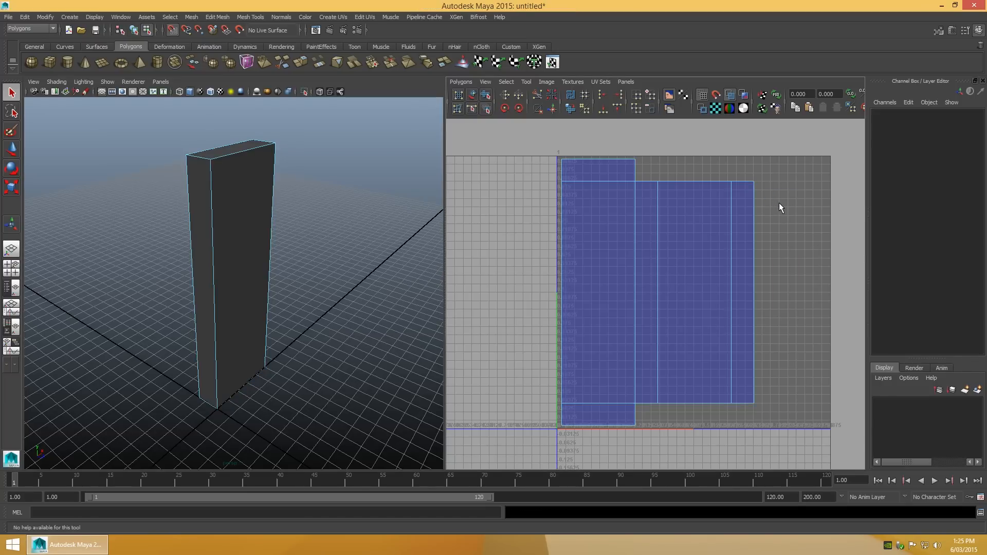
{"action": "left_click", "coordinate": [601, 82]}
{"action": "left_click", "coordinate": [608, 92]}
{"action": "left_click", "coordinate": [601, 82]}
{"action": "left_click", "coordinate": [609, 100]}
Step: Select the top face and then the first large face, cutting the UV edges around each one
{"action": "right_click", "coordinate": [779, 222]}
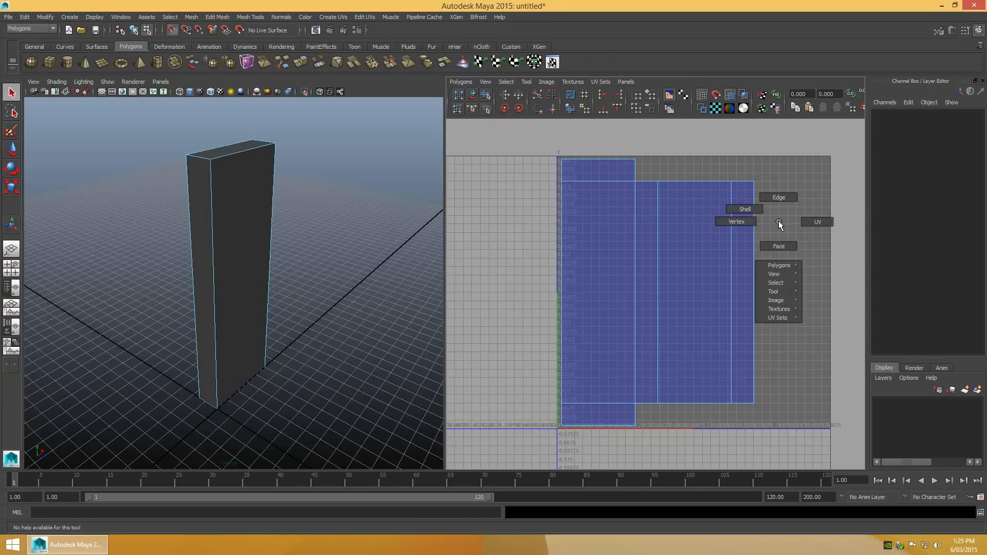
{"action": "left_click", "coordinate": [780, 247]}
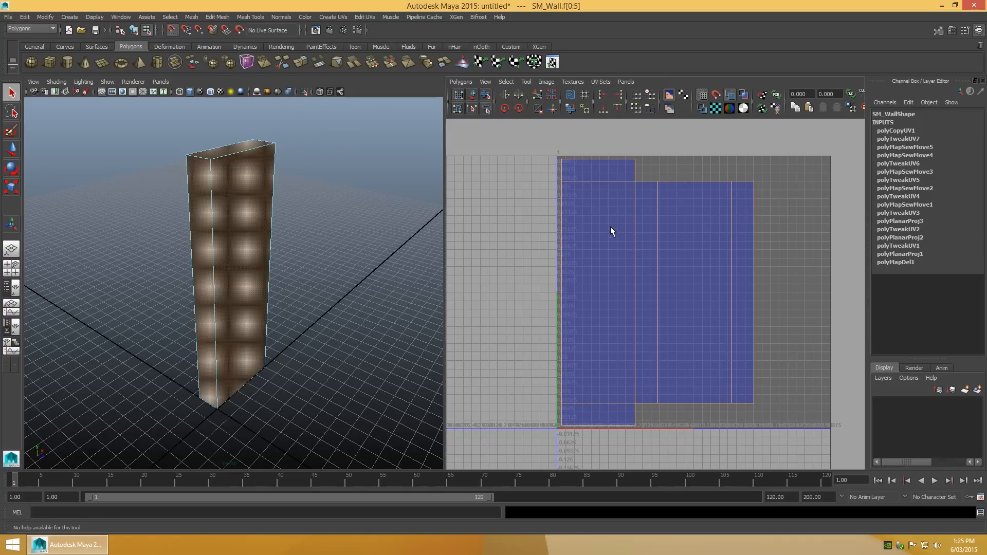
{"action": "left_click", "coordinate": [591, 169]}
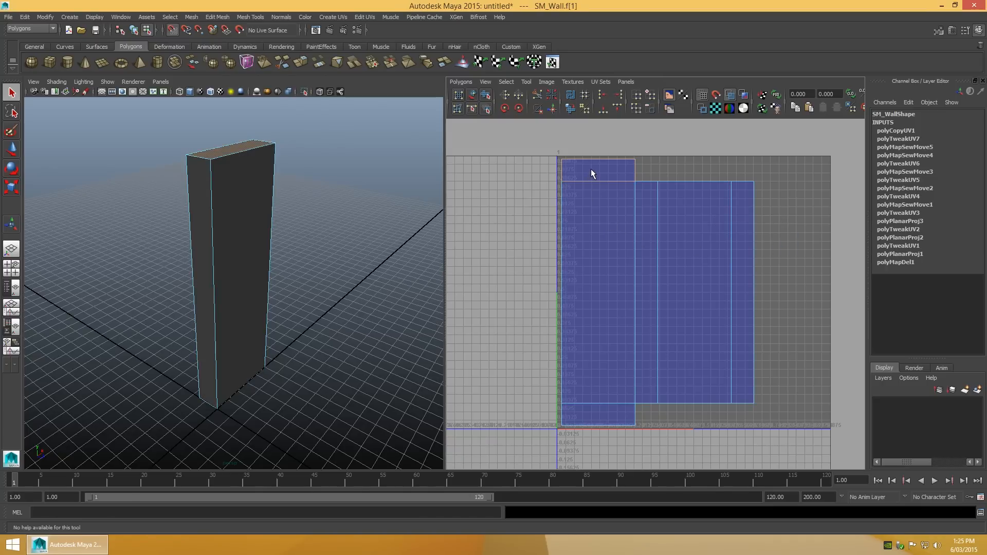
{"action": "left_click", "coordinate": [536, 98]}
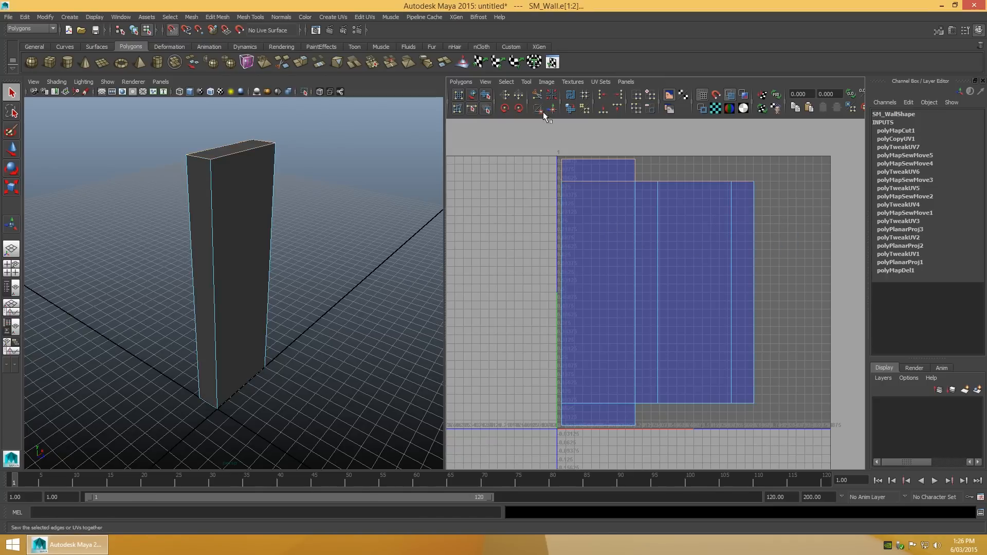
{"action": "left_click", "coordinate": [598, 231]}
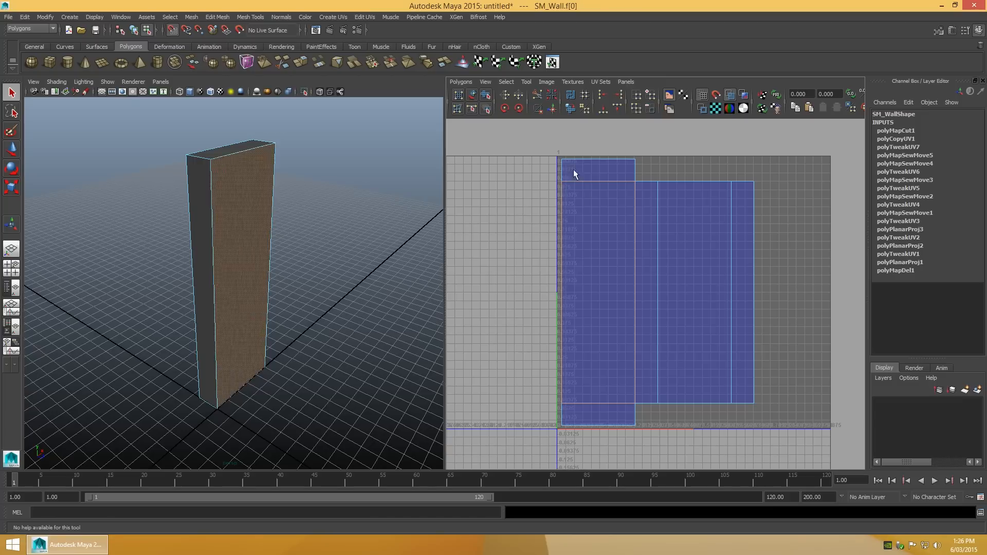
{"action": "left_click", "coordinate": [536, 98]}
Step: Cut the UV edges around the strip's remaining three faces, one face at a time
{"action": "left_click", "coordinate": [647, 216]}
{"action": "left_click", "coordinate": [536, 97]}
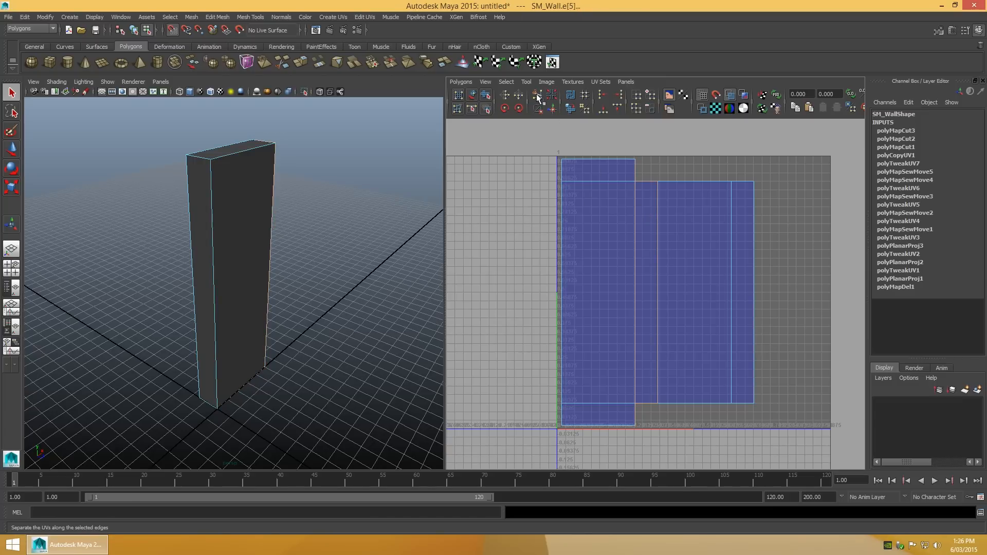
{"action": "left_click", "coordinate": [679, 227]}
{"action": "left_click", "coordinate": [536, 98]}
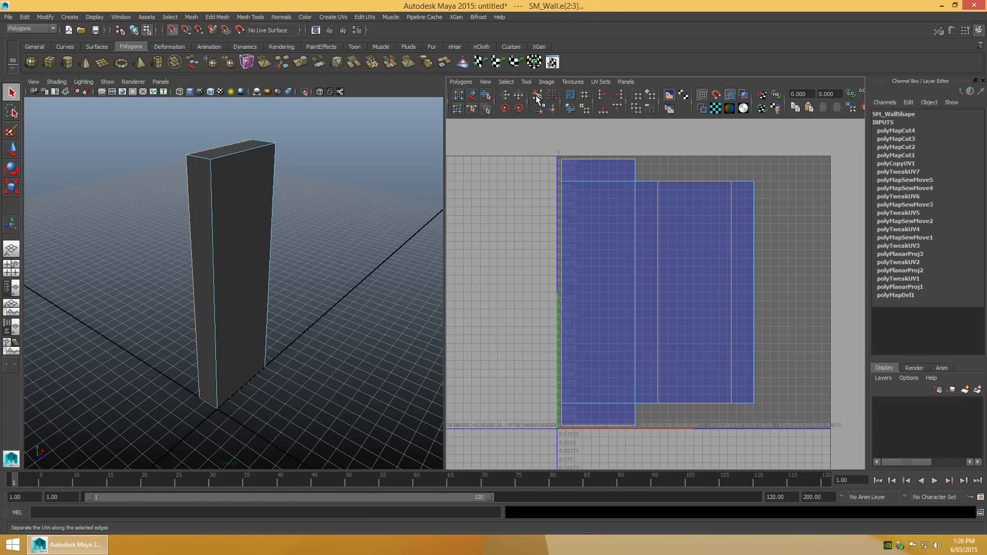
{"action": "left_click", "coordinate": [742, 247]}
{"action": "left_click", "coordinate": [537, 96]}
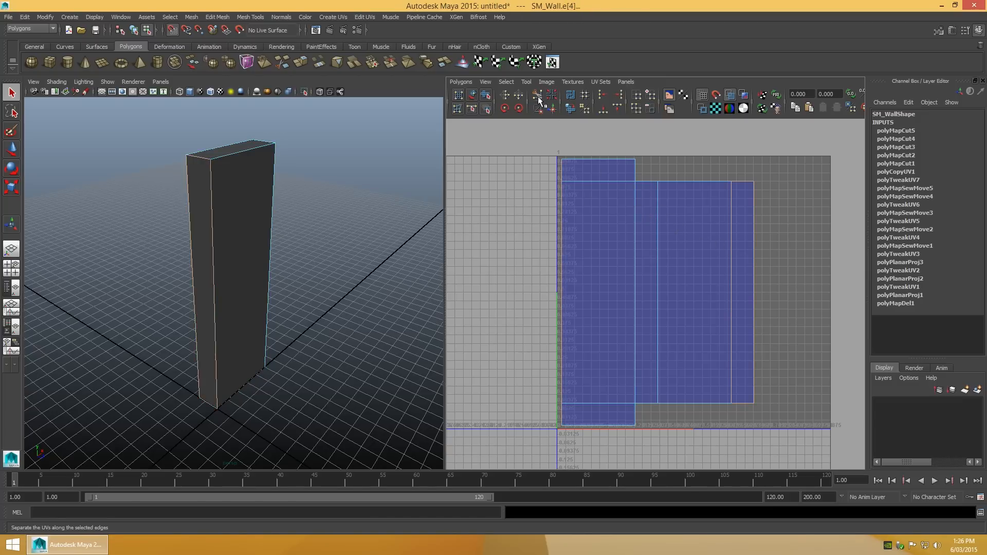
Step: Select each cut piece in shell mode to check whether it is separated from its neighbours
{"action": "right_click", "coordinate": [780, 315]}
{"action": "left_click", "coordinate": [757, 305]}
{"action": "left_click", "coordinate": [613, 173]}
{"action": "left_click", "coordinate": [609, 234]}
{"action": "left_click", "coordinate": [649, 246]}
{"action": "left_click", "coordinate": [690, 240]}
{"action": "left_click", "coordinate": [735, 245]}
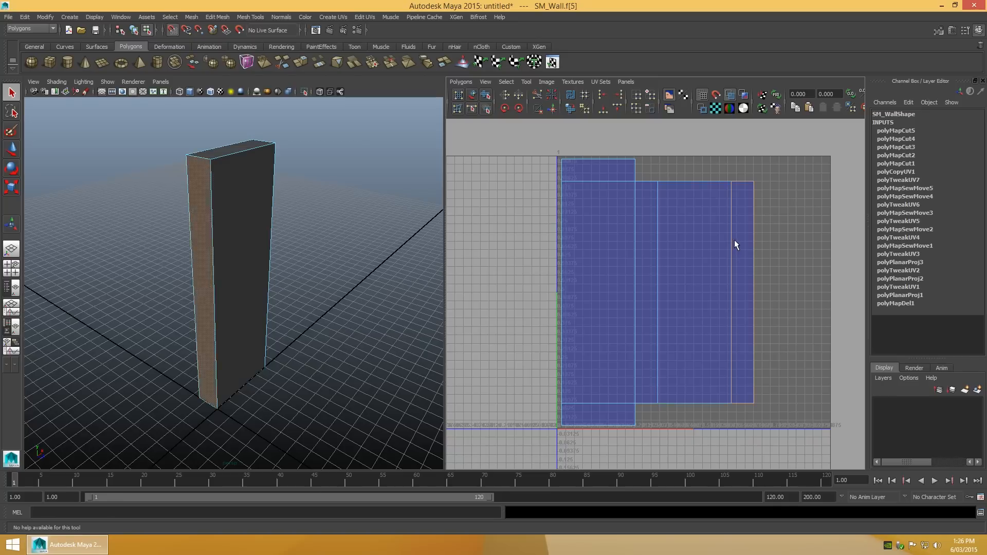
{"action": "left_click", "coordinate": [615, 411]}
{"action": "left_click", "coordinate": [780, 348]}
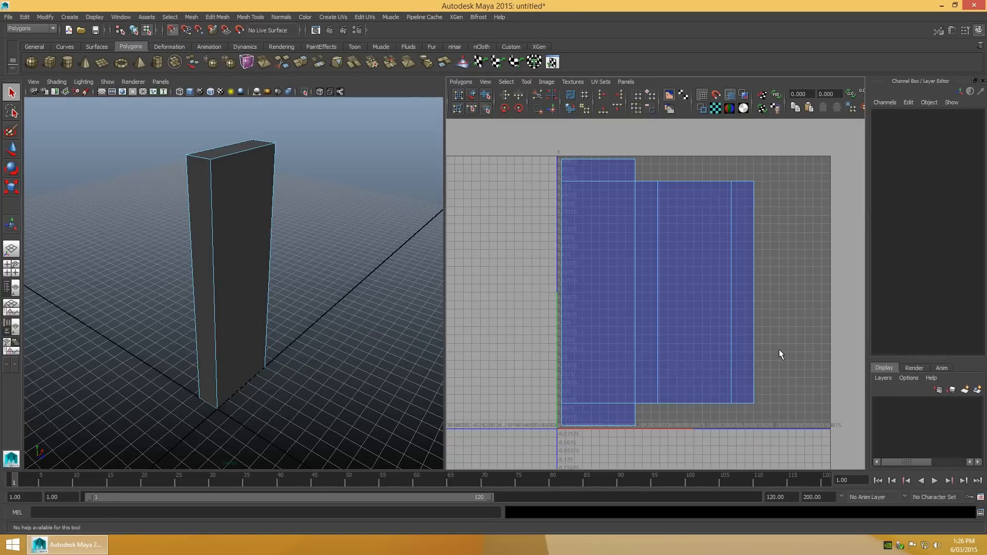
Step: Select every shell except the top-face shell and move them together down and left, clear of the top-face shell
{"action": "right_click", "coordinate": [780, 351]}
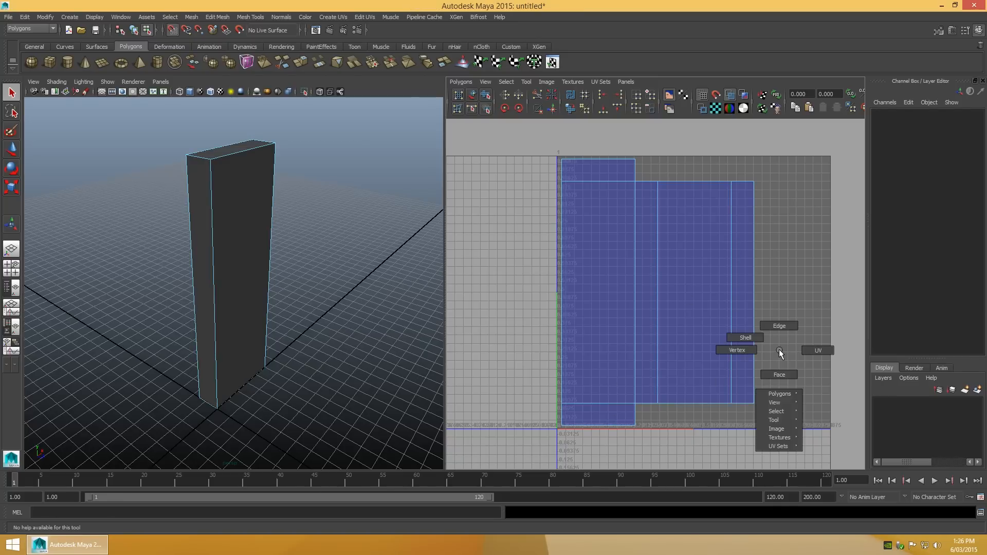
{"action": "left_click", "coordinate": [737, 350]}
{"action": "left_click_drag", "start_coordinate": [815, 238], "coordinate": [548, 421]}
{"action": "key", "text": "w"}
{"action": "scroll", "coordinate": [584, 388], "scroll_direction": "down", "scroll_amount": 2}
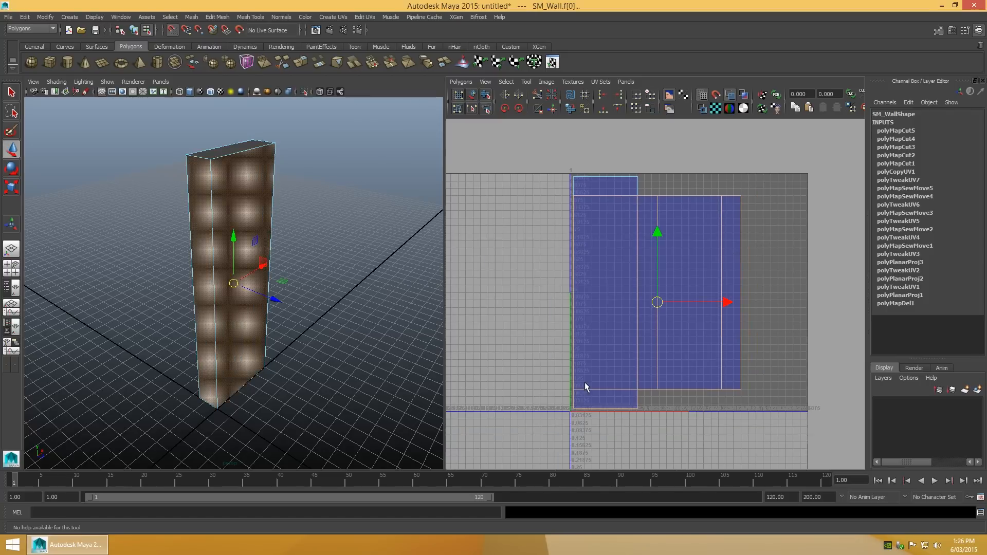
{"action": "middle_click_drag", "start_coordinate": [657, 318], "coordinate": [551, 364]}
{"action": "scroll", "coordinate": [653, 258], "scroll_direction": "up", "scroll_amount": 1}
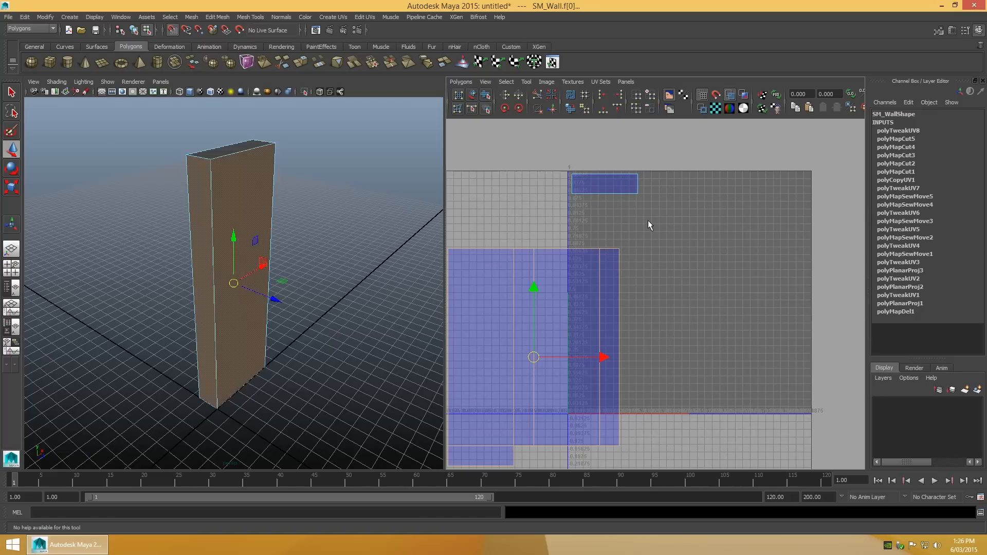
Step: Select the top-face shell and grid-snap it slightly right and down within the UV square
{"action": "middle_click_drag", "start_coordinate": [648, 222], "coordinate": [658, 249], "text": "alt"}
{"action": "scroll", "coordinate": [666, 255], "scroll_direction": "up", "scroll_amount": 1}
{"action": "right_click_drag", "start_coordinate": [666, 255], "coordinate": [630, 226]}
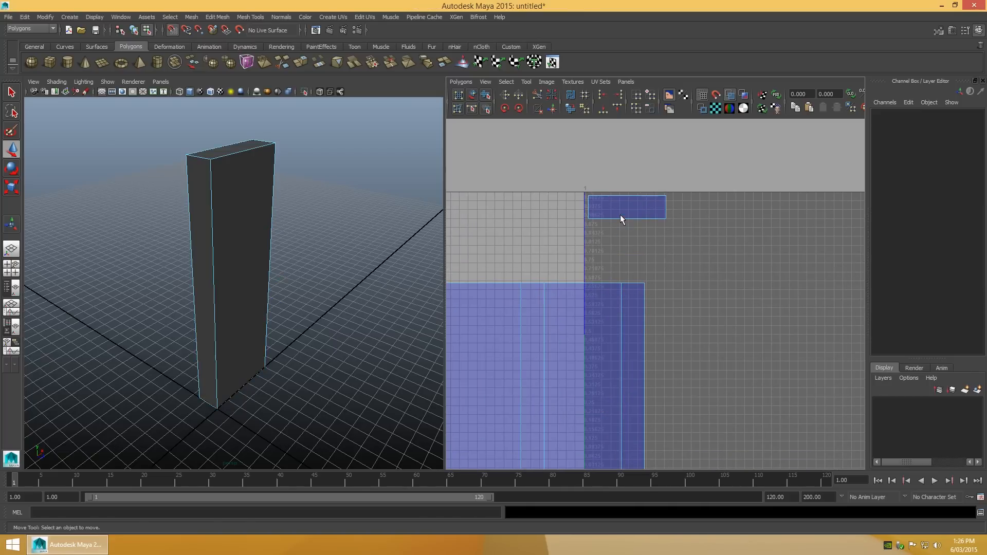
{"action": "left_click", "coordinate": [621, 216]}
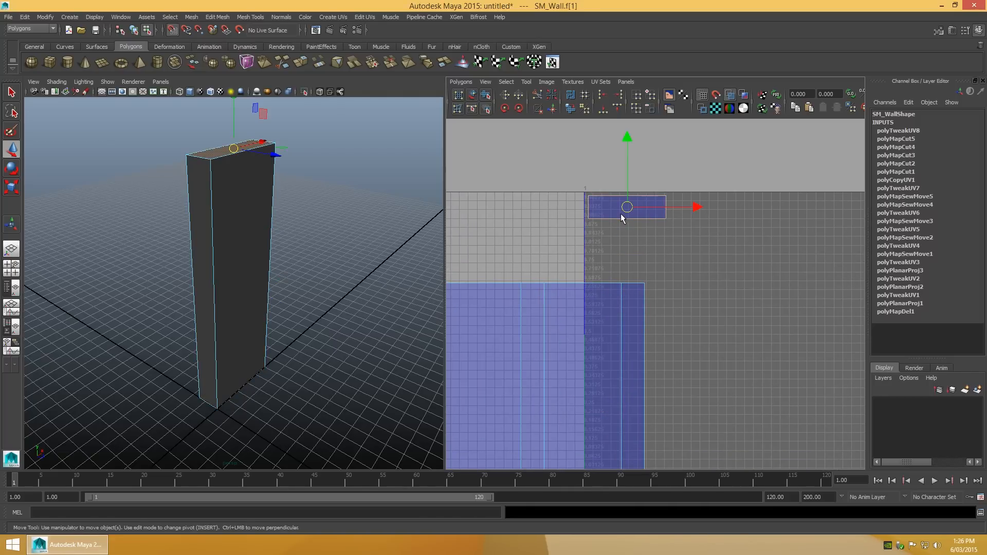
{"action": "middle_click_drag", "start_coordinate": [629, 218], "coordinate": [641, 219]}
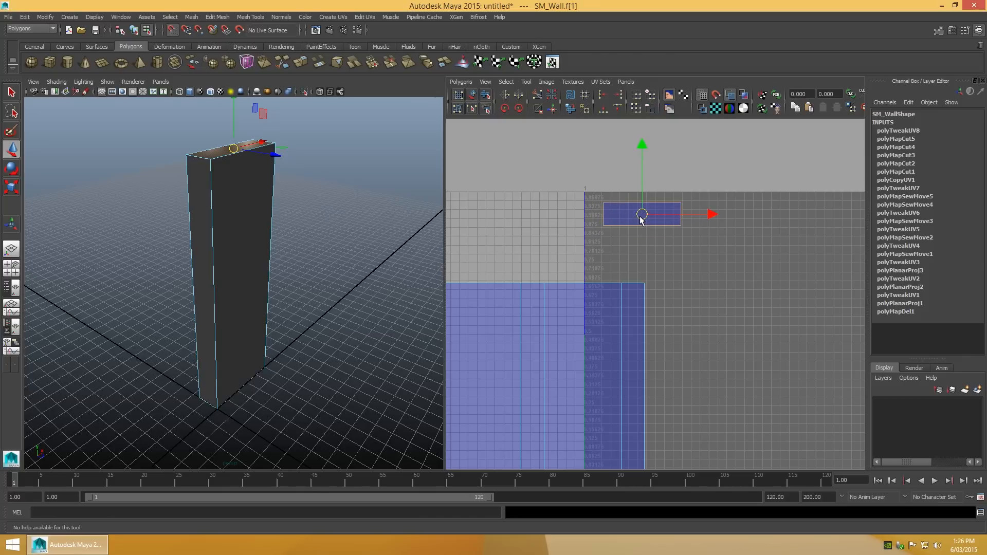
Step: Turn off grid snapping and nudge the top-face shell slightly up and left toward the nearest grid lines
{"action": "left_click", "coordinate": [173, 31]}
{"action": "scroll", "coordinate": [652, 267], "scroll_direction": "up", "scroll_amount": 2}
{"action": "middle_click_drag", "start_coordinate": [652, 244], "coordinate": [661, 276], "text": "alt"}
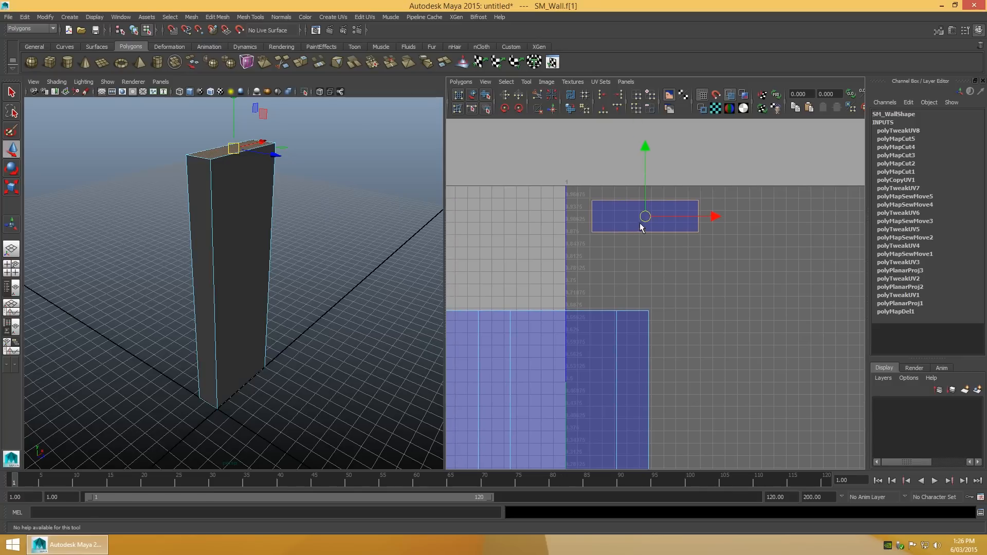
{"action": "middle_click_drag", "start_coordinate": [645, 222], "coordinate": [642, 218]}
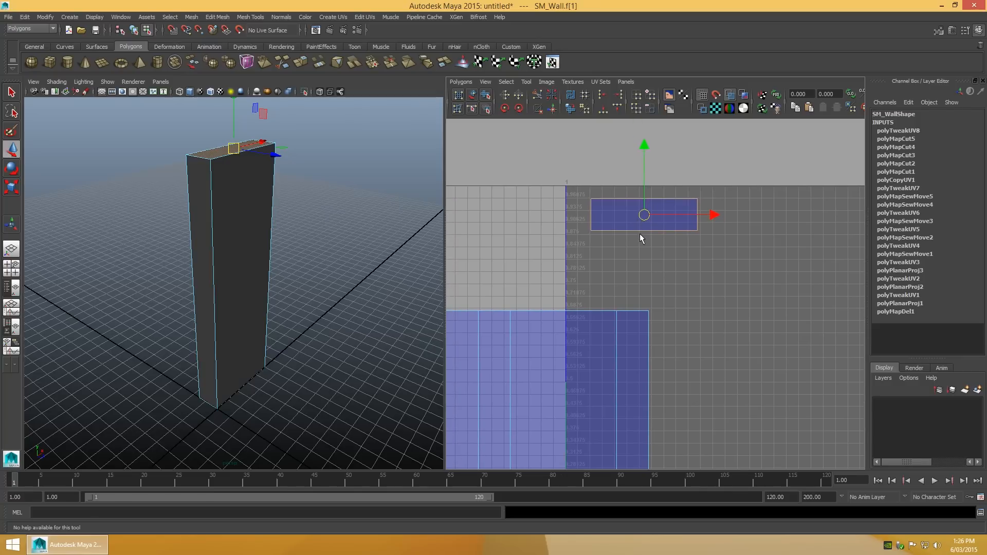
Step: Turn on grid snapping and snap the top-face shell's top and bottom UV edges to the nearest grid lines
{"action": "right_click_drag", "start_coordinate": [633, 256], "coordinate": [680, 257]}
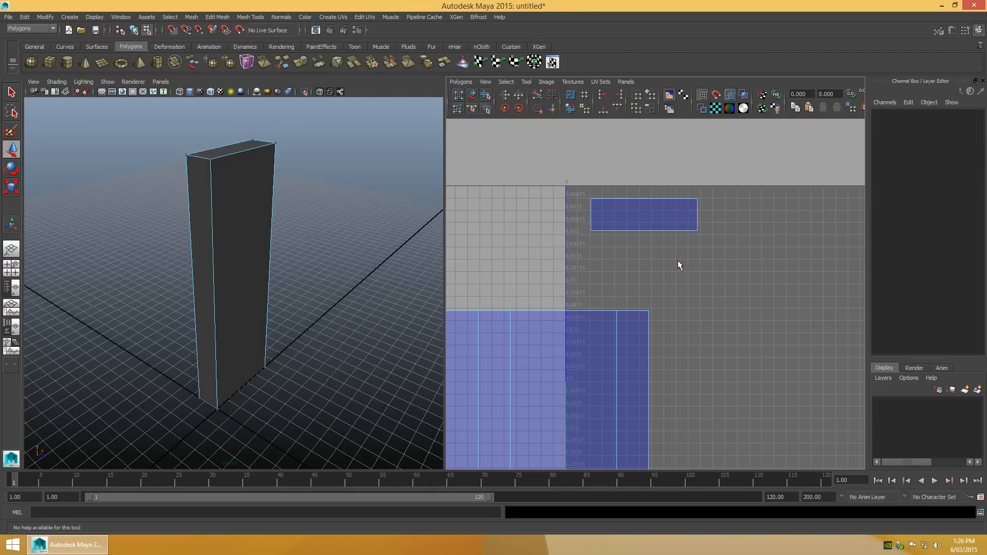
{"action": "left_click_drag", "start_coordinate": [595, 198], "coordinate": [704, 203]}
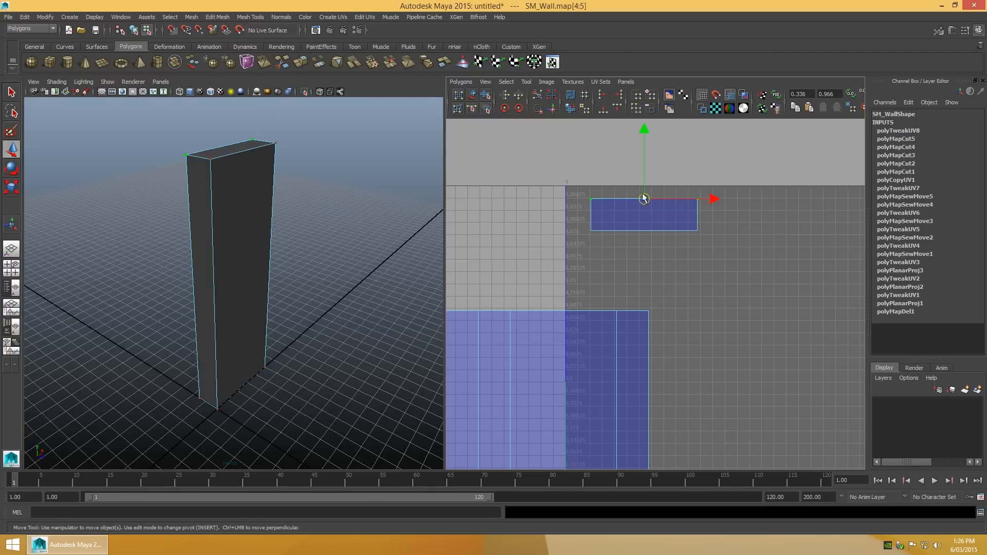
{"action": "left_click", "coordinate": [172, 31]}
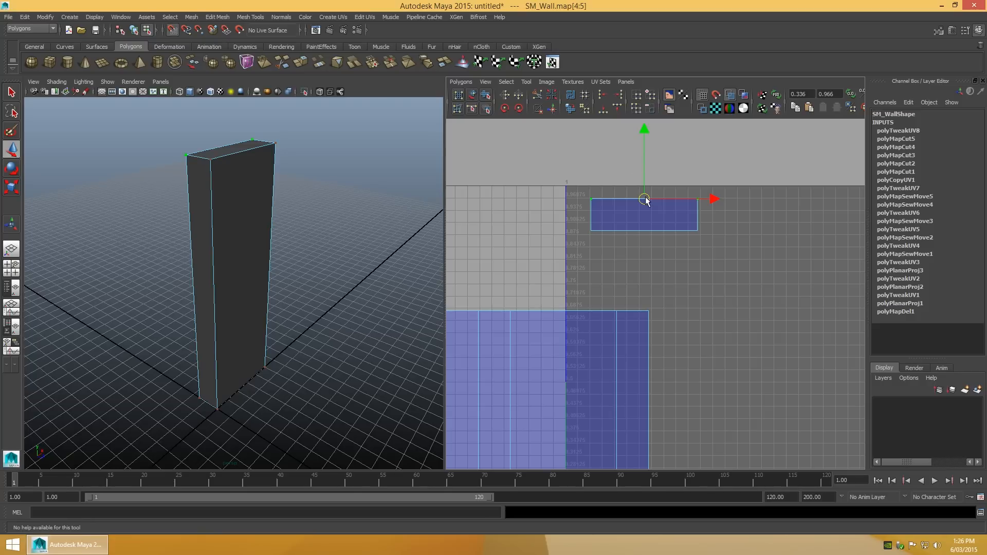
{"action": "left_click_drag", "start_coordinate": [644, 138], "coordinate": [644, 135]}
{"action": "left_click", "coordinate": [705, 233]}
{"action": "left_click_drag", "start_coordinate": [712, 226], "coordinate": [575, 233]}
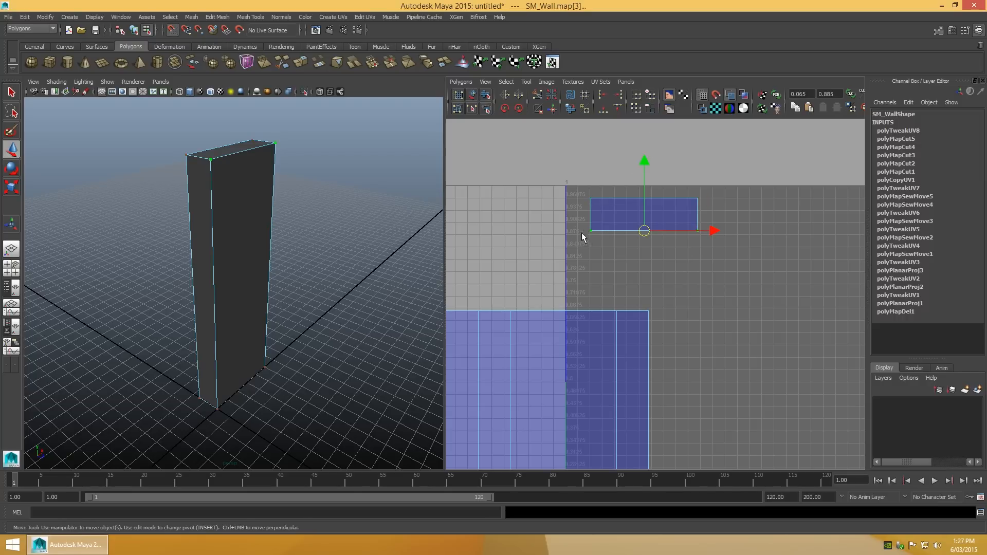
{"action": "left_click_drag", "start_coordinate": [645, 166], "coordinate": [644, 156]}
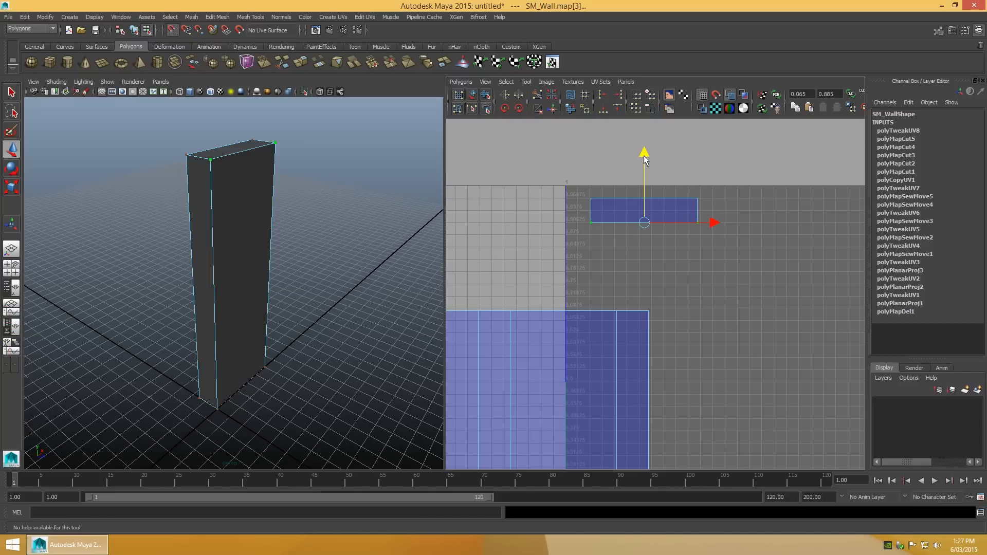
Step: Snap the top-face shell's left and right UV edges outward to the nearest vertical grid lines
{"action": "left_click", "coordinate": [607, 241]}
{"action": "left_click_drag", "start_coordinate": [584, 187], "coordinate": [602, 228]}
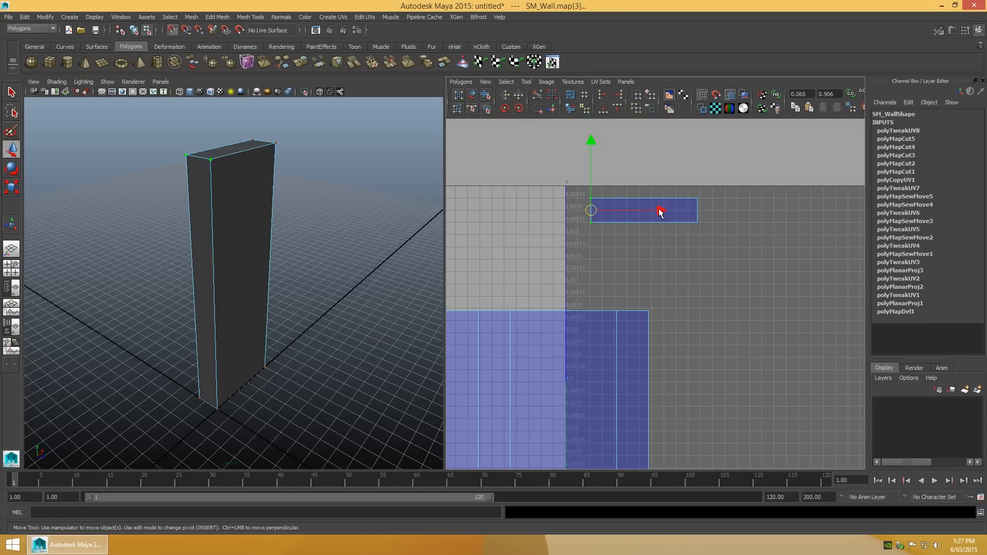
{"action": "left_click", "coordinate": [706, 236]}
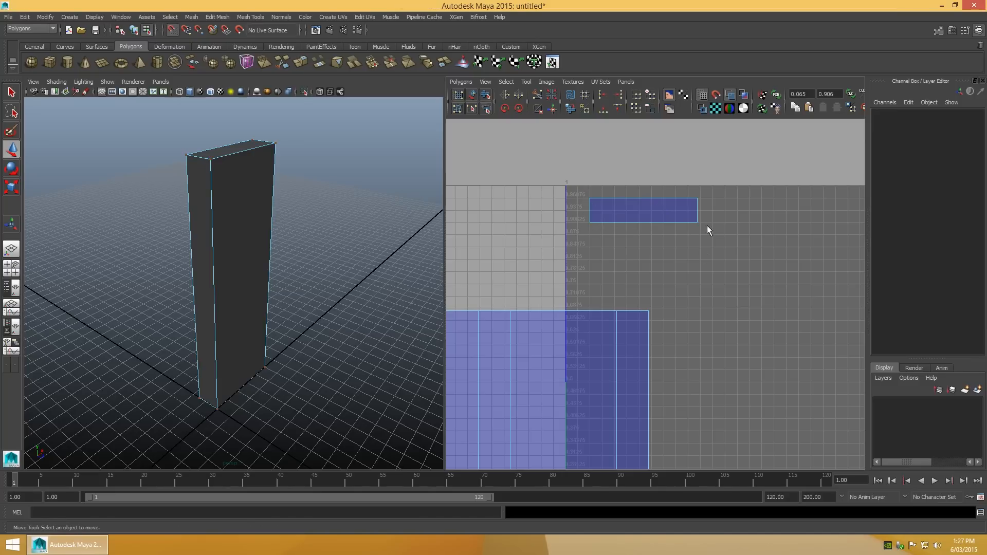
{"action": "left_click_drag", "start_coordinate": [707, 191], "coordinate": [694, 227]}
{"action": "left_click_drag", "start_coordinate": [765, 211], "coordinate": [770, 212]}
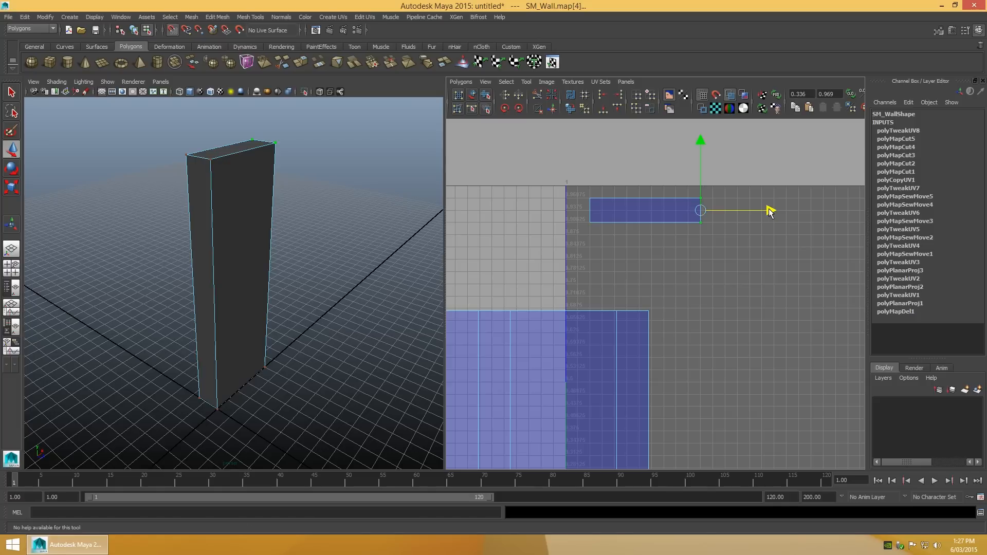
{"action": "left_click", "coordinate": [715, 252]}
Step: Move the bottom-face shell into the UV square, just right of the top-face shell
{"action": "scroll", "coordinate": [714, 264], "scroll_direction": "down", "scroll_amount": 2}
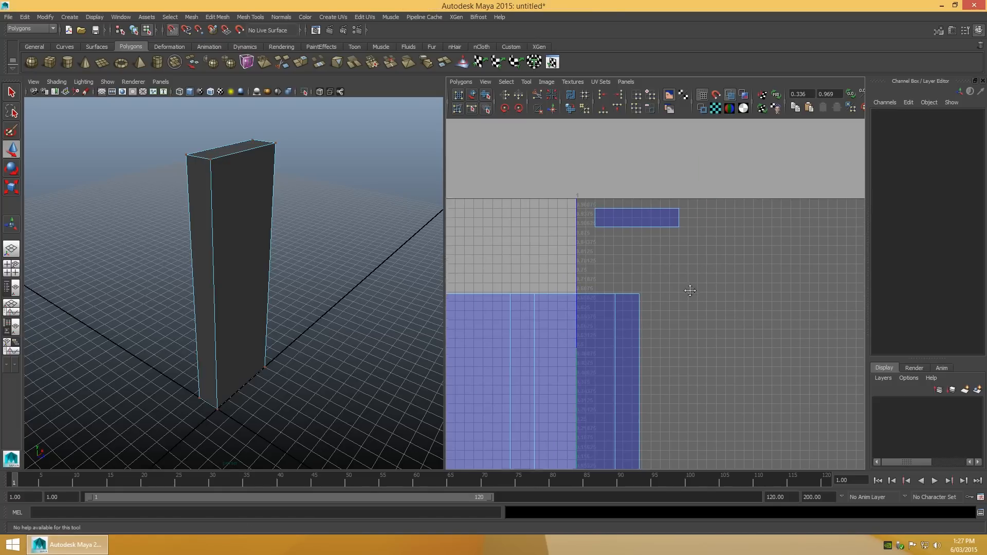
{"action": "scroll", "coordinate": [668, 260], "scroll_direction": "down", "scroll_amount": 2}
{"action": "middle_click_drag", "start_coordinate": [667, 278], "coordinate": [714, 254], "text": "alt"}
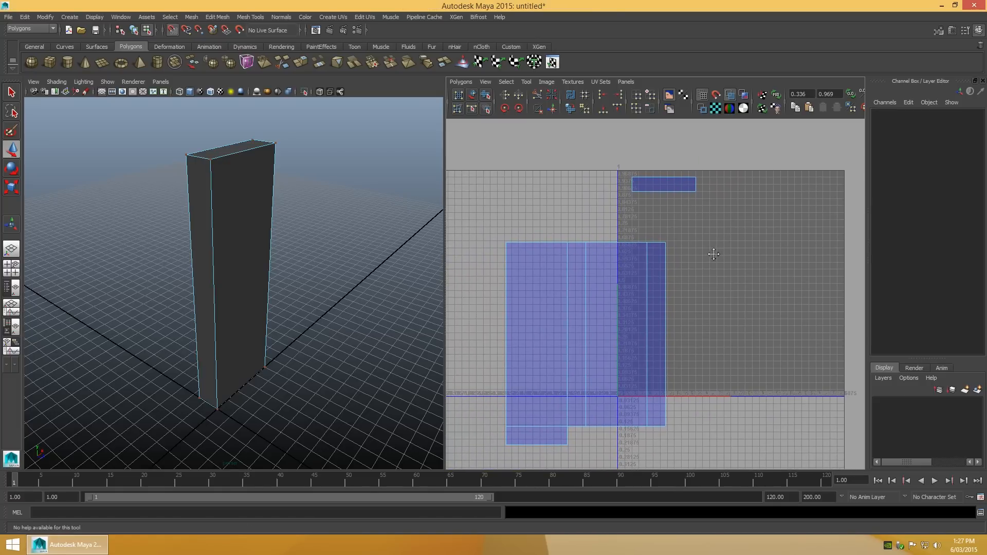
{"action": "right_click_drag", "start_coordinate": [578, 432], "coordinate": [547, 437]}
{"action": "left_click", "coordinate": [541, 436]}
{"action": "left_click_drag", "start_coordinate": [537, 436], "coordinate": [742, 187]}
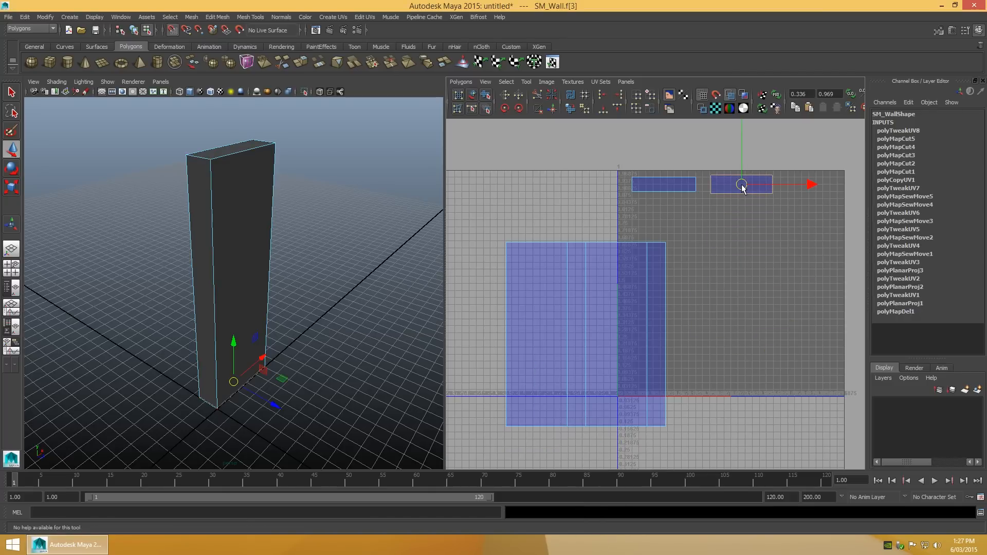
Step: Snap the bottom-face shell's left and right UV edges outward to the nearest vertical grid lines
{"action": "scroll", "coordinate": [736, 214], "scroll_direction": "up", "scroll_amount": 3}
{"action": "middle_click_drag", "start_coordinate": [757, 207], "coordinate": [682, 297], "text": "alt"}
{"action": "scroll", "coordinate": [729, 249], "scroll_direction": "up", "scroll_amount": 2}
{"action": "middle_click_drag", "start_coordinate": [729, 250], "coordinate": [696, 318], "text": "alt"}
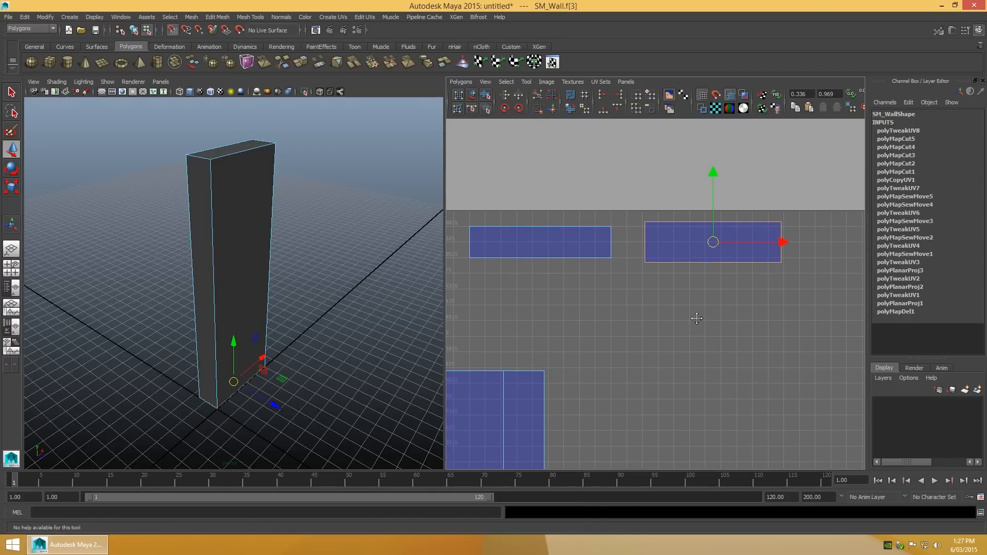
{"action": "right_click_drag", "start_coordinate": [653, 281], "coordinate": [702, 283]}
{"action": "left_click_drag", "start_coordinate": [631, 209], "coordinate": [661, 282]}
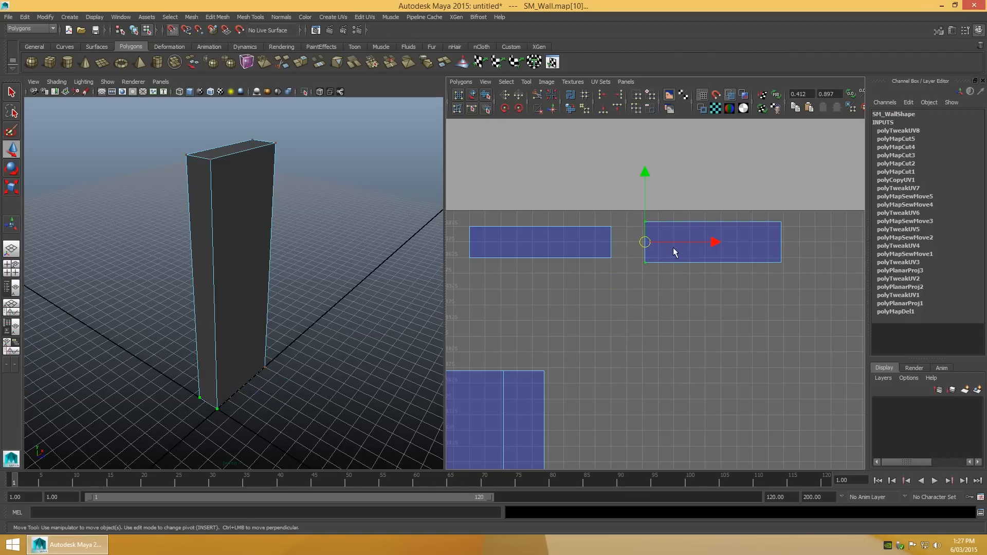
{"action": "left_click_drag", "start_coordinate": [716, 243], "coordinate": [714, 242]}
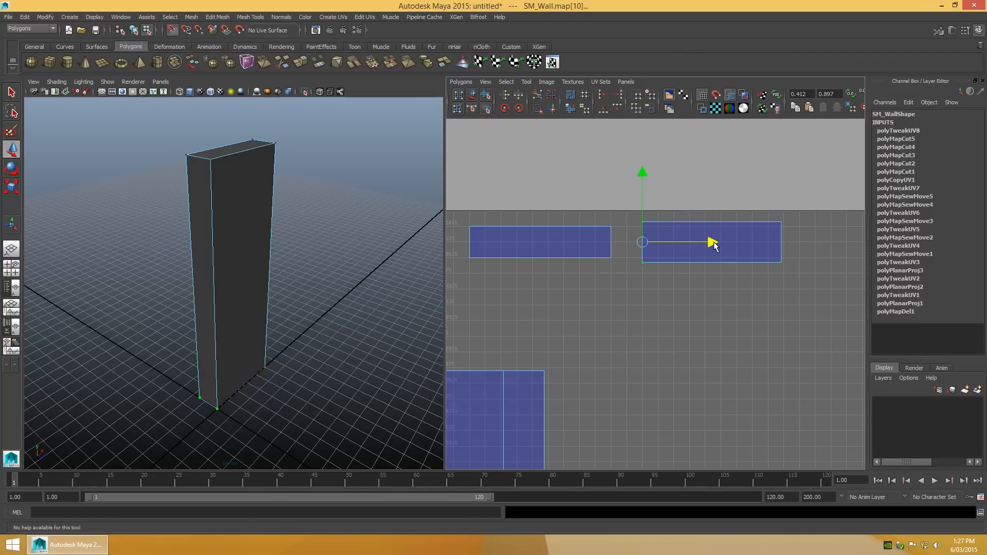
{"action": "left_click_drag", "start_coordinate": [789, 214], "coordinate": [771, 279]}
{"action": "left_click_drag", "start_coordinate": [850, 242], "coordinate": [853, 244]}
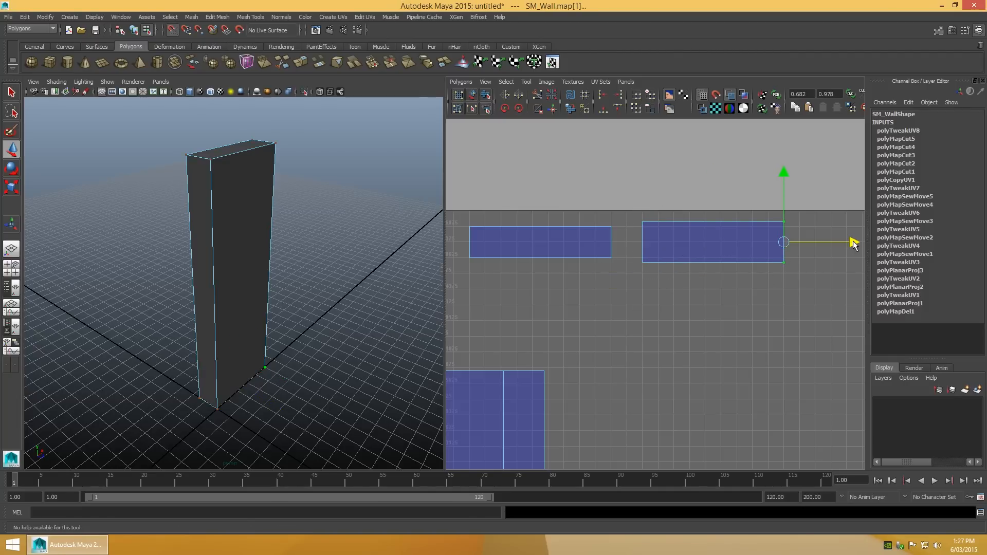
Step: Snap the bottom-face shell's top and bottom UV edges to the grid, level with the top-face shell
{"action": "left_click", "coordinate": [767, 288]}
{"action": "left_click_drag", "start_coordinate": [625, 198], "coordinate": [801, 238]}
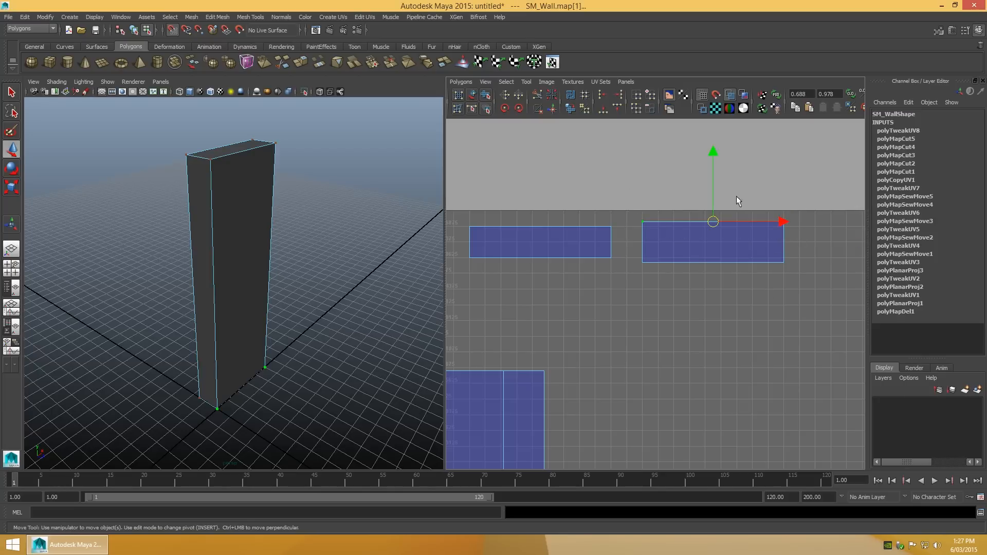
{"action": "left_click_drag", "start_coordinate": [714, 158], "coordinate": [714, 163]}
{"action": "left_click", "coordinate": [708, 297]}
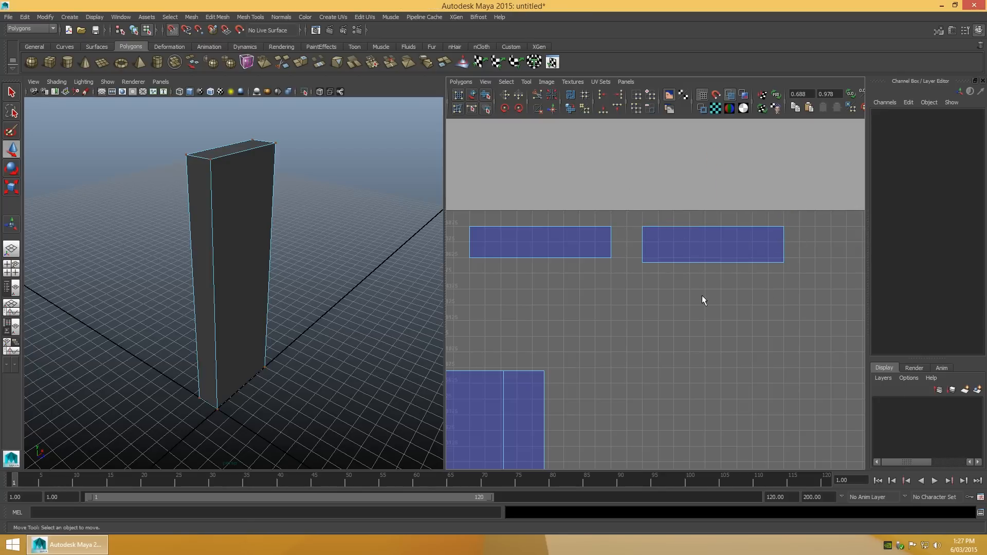
{"action": "left_click_drag", "start_coordinate": [634, 275], "coordinate": [818, 249]}
{"action": "left_click_drag", "start_coordinate": [714, 193], "coordinate": [714, 189]}
{"action": "left_click", "coordinate": [710, 302]}
Step: Move the two narrow side shells and the large back-face shell side by side into the right part of the UV square
{"action": "scroll", "coordinate": [708, 328], "scroll_direction": "down", "scroll_amount": 3}
{"action": "middle_click_drag", "start_coordinate": [680, 354], "coordinate": [720, 297], "text": "alt"}
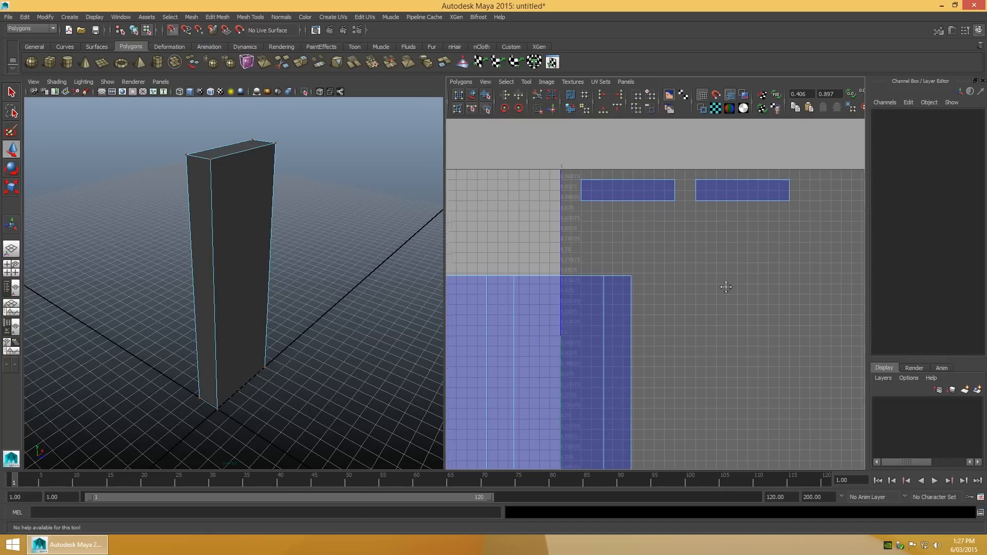
{"action": "scroll", "coordinate": [719, 298], "scroll_direction": "down", "scroll_amount": 2}
{"action": "middle_click_drag", "start_coordinate": [716, 335], "coordinate": [736, 331], "text": "alt"}
{"action": "right_click_drag", "start_coordinate": [744, 325], "coordinate": [712, 314]}
{"action": "left_click", "coordinate": [550, 323]}
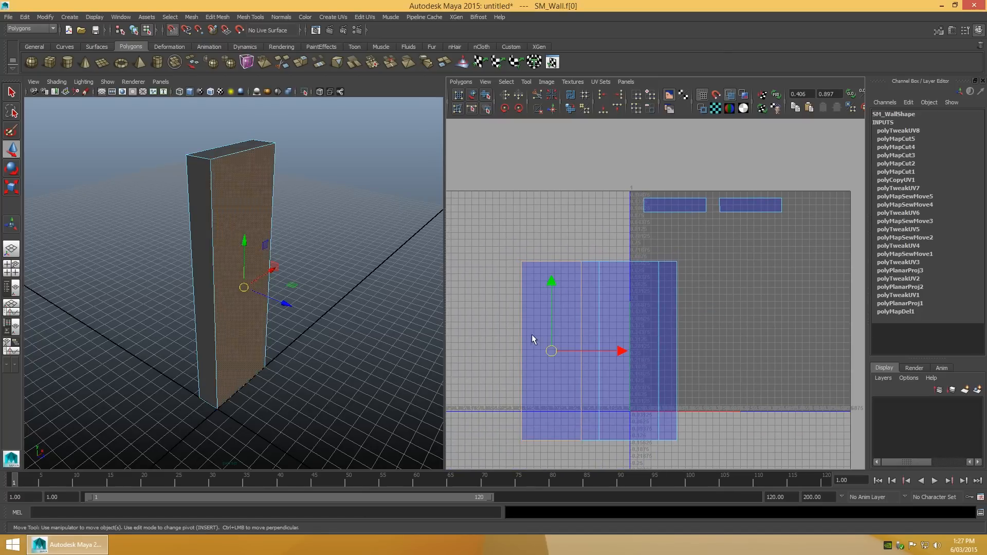
{"action": "left_click", "coordinate": [667, 343]}
{"action": "left_click_drag", "start_coordinate": [672, 354], "coordinate": [842, 334]}
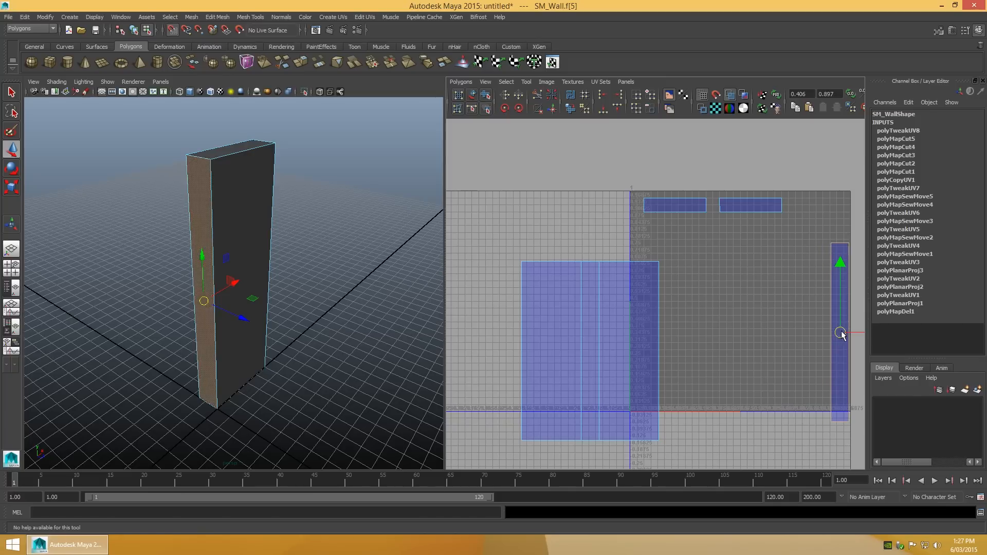
{"action": "left_click", "coordinate": [629, 352]}
{"action": "left_click_drag", "start_coordinate": [631, 353], "coordinate": [800, 334]}
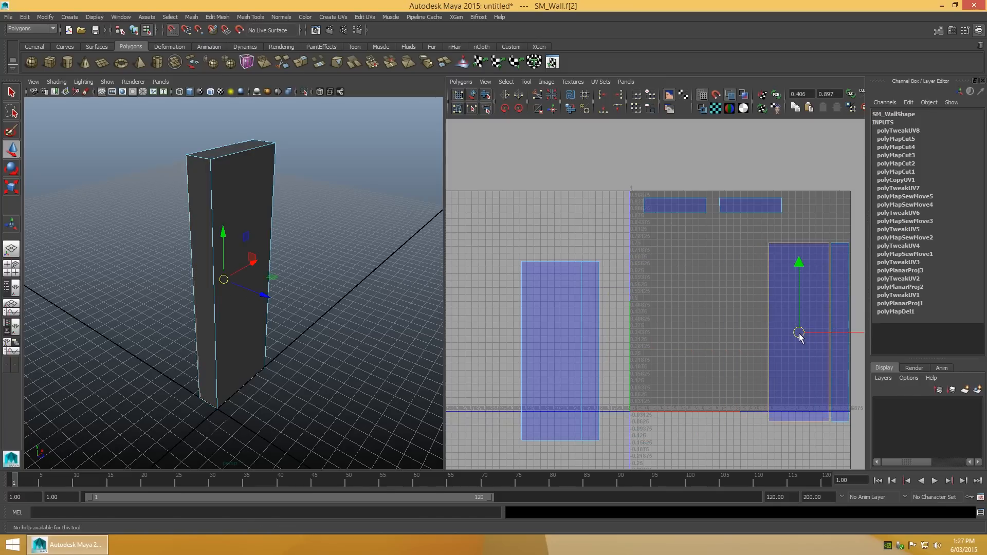
{"action": "left_click", "coordinate": [593, 350]}
{"action": "left_click_drag", "start_coordinate": [593, 349], "coordinate": [760, 339]}
Step: Place the front-face shell beneath the top-face shell and snap its top and bottom UV edges to the grid
{"action": "left_click", "coordinate": [538, 341]}
{"action": "left_click_drag", "start_coordinate": [551, 354], "coordinate": [675, 318]}
{"action": "scroll", "coordinate": [682, 279], "scroll_direction": "up", "scroll_amount": 5}
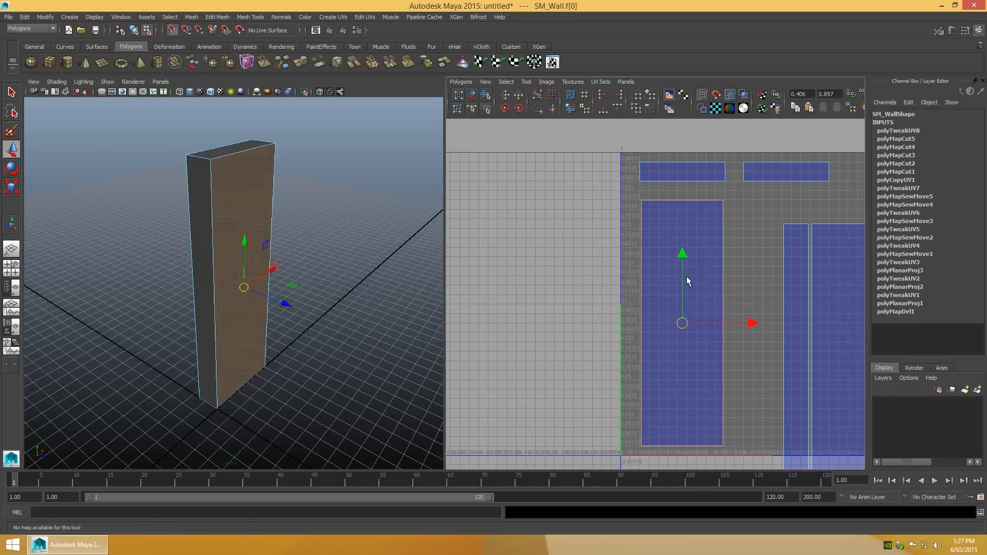
{"action": "scroll", "coordinate": [689, 288], "scroll_direction": "up", "scroll_amount": 2}
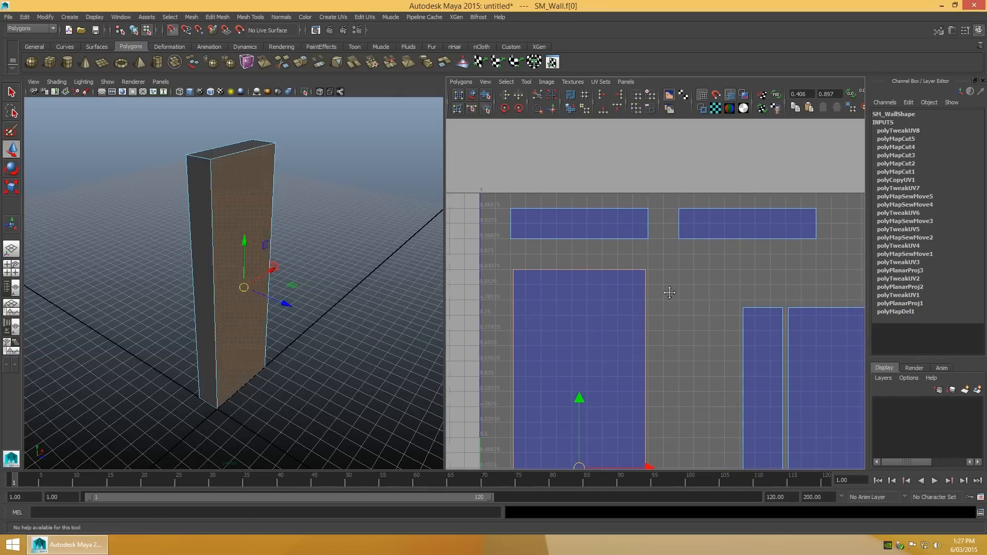
{"action": "right_click_drag", "start_coordinate": [691, 263], "coordinate": [728, 265]}
{"action": "left_click_drag", "start_coordinate": [621, 277], "coordinate": [633, 276]}
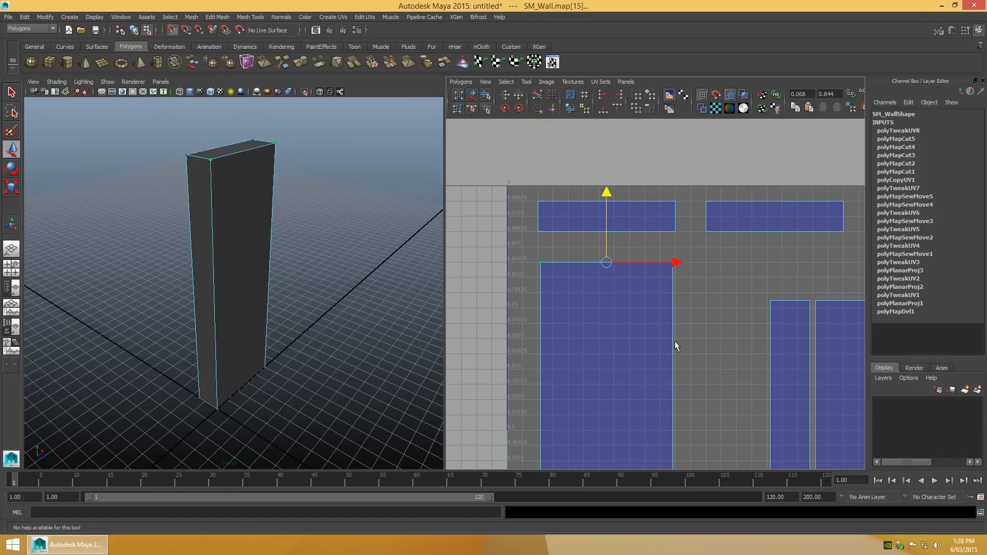
{"action": "scroll", "coordinate": [684, 347], "scroll_direction": "down", "scroll_amount": 1}
{"action": "middle_click_drag", "start_coordinate": [696, 353], "coordinate": [697, 292], "text": "alt"}
{"action": "middle_click_drag", "start_coordinate": [692, 350], "coordinate": [693, 321], "text": "alt"}
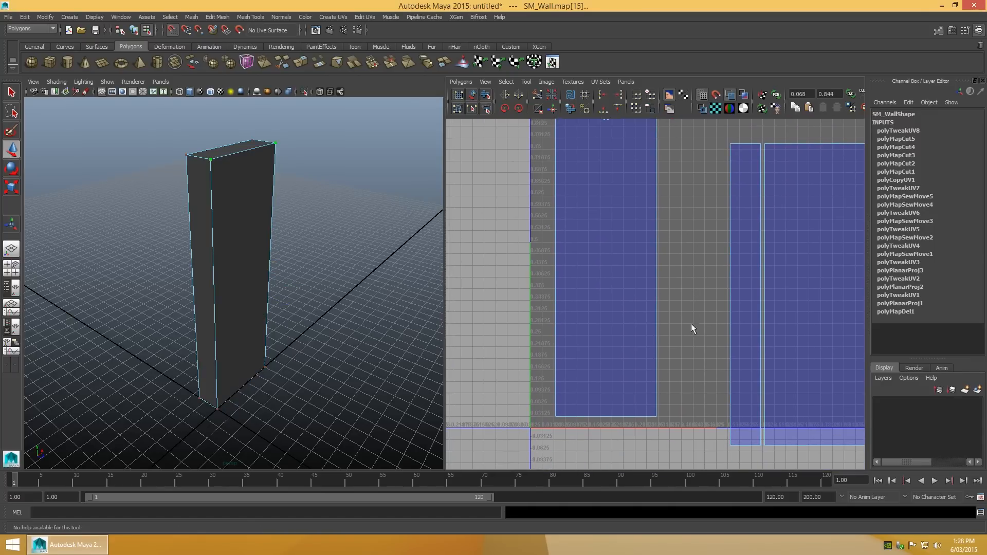
{"action": "left_click_drag", "start_coordinate": [653, 418], "coordinate": [655, 418]}
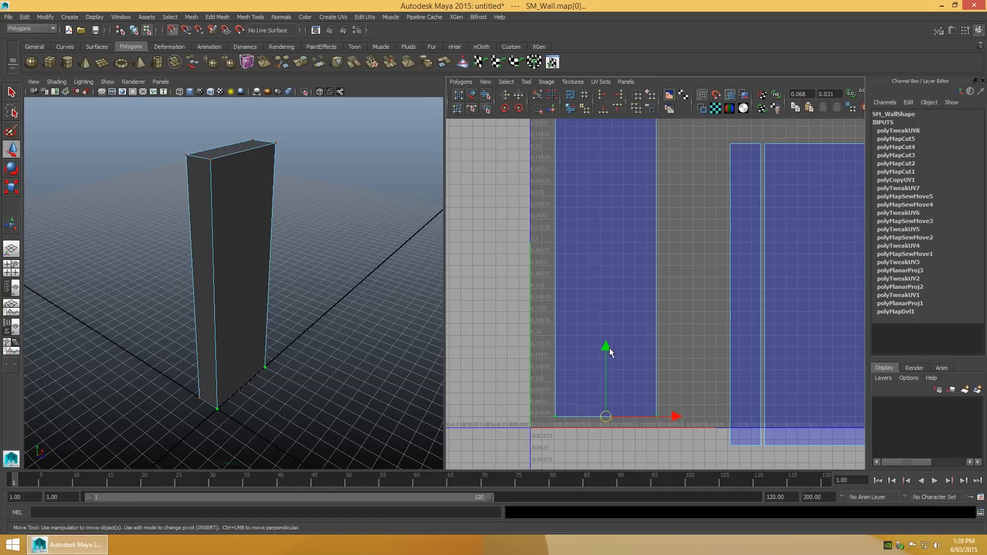
{"action": "scroll", "coordinate": [655, 309], "scroll_direction": "down", "scroll_amount": 1}
Step: Snap the front-face shell's left and right UV edges to the grid, in line with the top-face shell's sides
{"action": "left_click", "coordinate": [654, 279]}
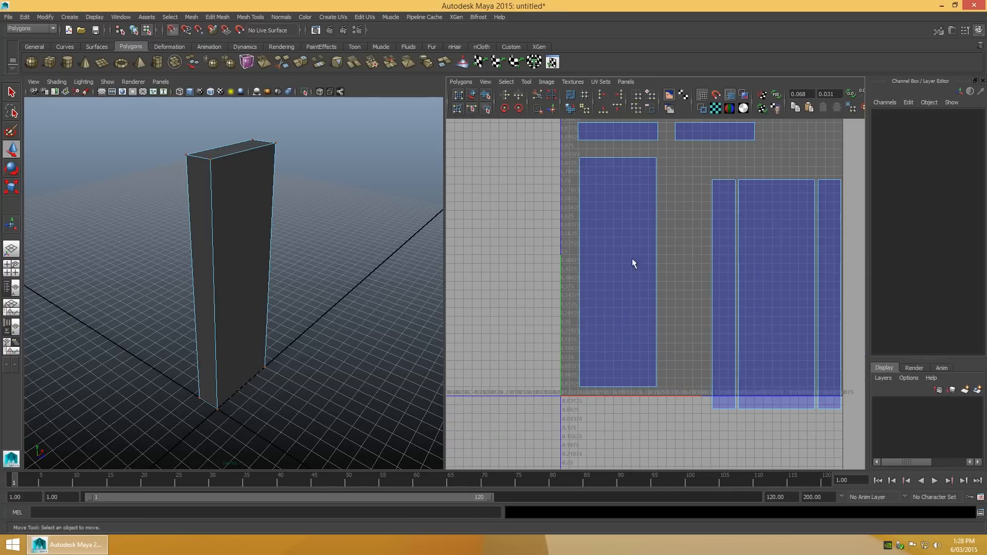
{"action": "left_click_drag", "start_coordinate": [567, 153], "coordinate": [592, 391]}
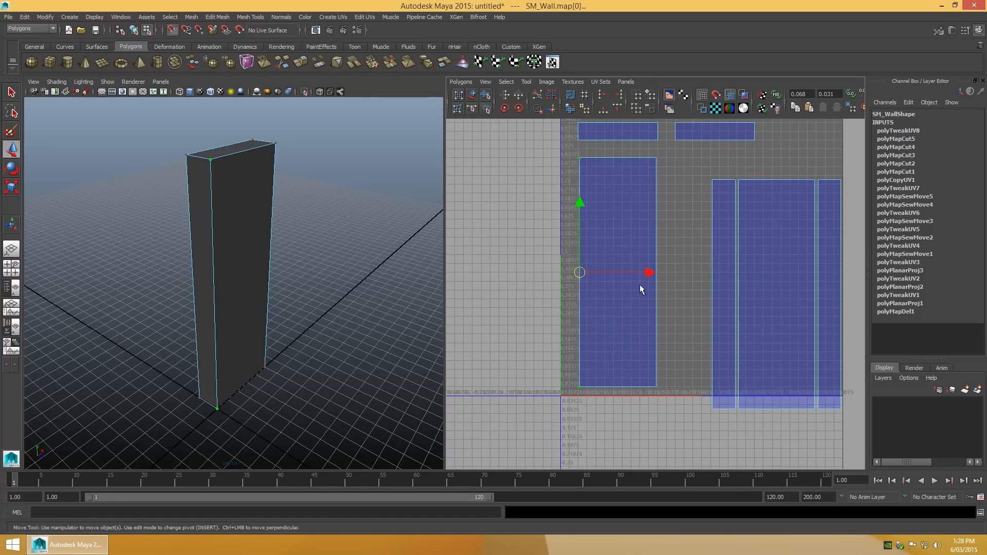
{"action": "left_click_drag", "start_coordinate": [649, 278], "coordinate": [647, 277]}
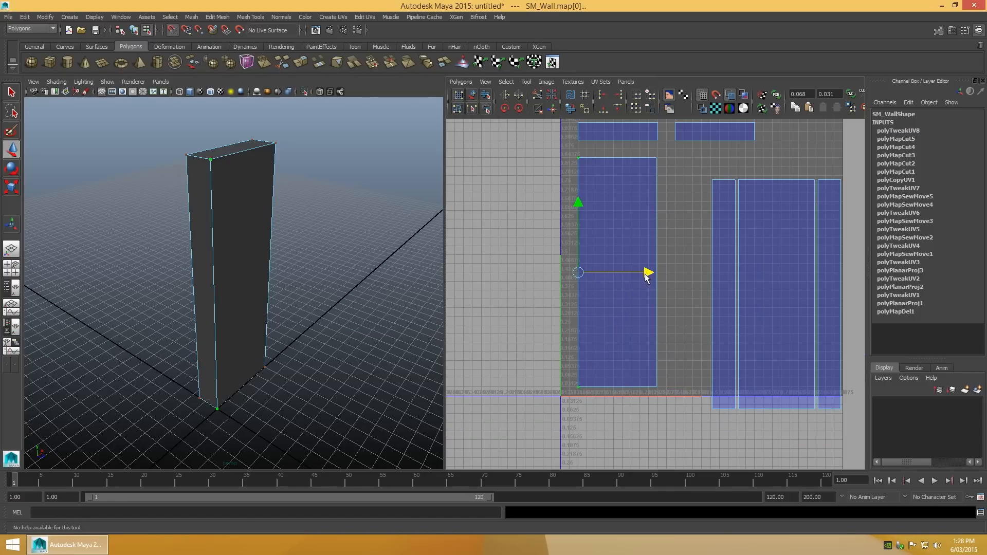
{"action": "left_click", "coordinate": [666, 240]}
{"action": "left_click_drag", "start_coordinate": [664, 151], "coordinate": [643, 390]}
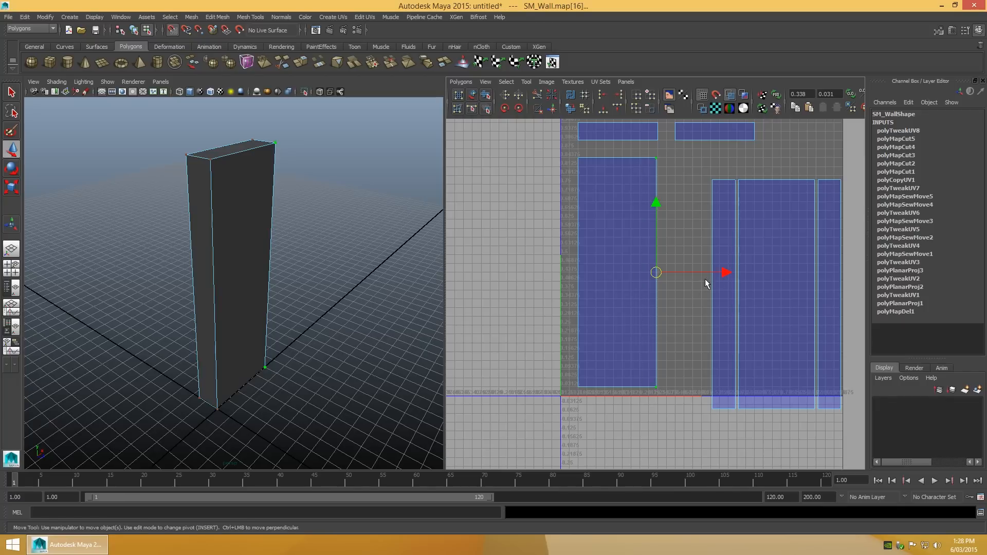
{"action": "left_click", "coordinate": [728, 273]}
Step: Move the nearest narrow side shell beside the front-face shell, under the left end of the bottom-face shell
{"action": "scroll", "coordinate": [693, 242], "scroll_direction": "down", "scroll_amount": 3}
{"action": "middle_click_drag", "start_coordinate": [681, 233], "coordinate": [617, 247], "text": "alt"}
{"action": "scroll", "coordinate": [642, 248], "scroll_direction": "up", "scroll_amount": 3}
{"action": "right_click_drag", "start_coordinate": [629, 235], "coordinate": [597, 222]}
{"action": "left_click", "coordinate": [652, 237]}
{"action": "left_click_drag", "start_coordinate": [655, 327], "coordinate": [619, 304]}
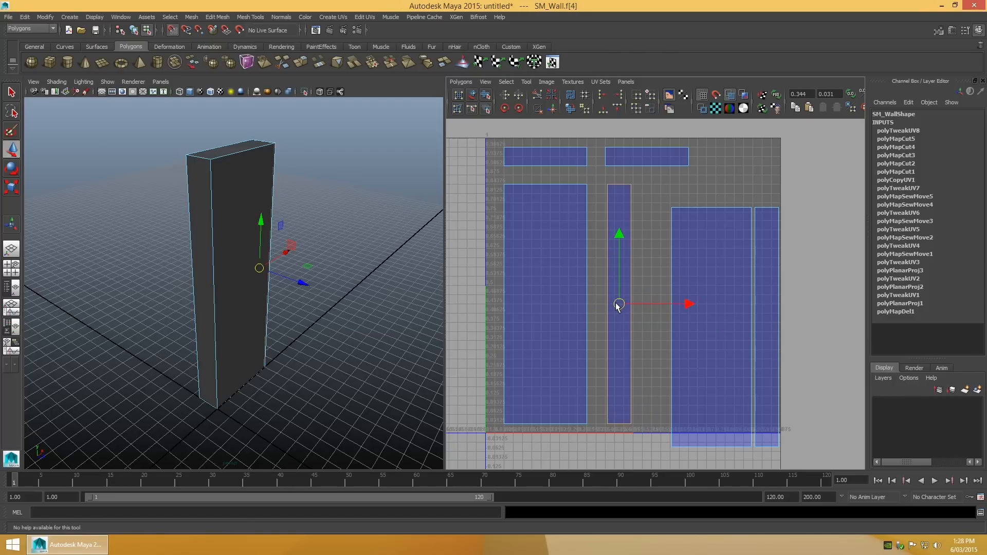
Step: Snap the moved narrow side shell's top and bottom UV edges to the grid, level with the front-face shell
{"action": "right_click_drag", "start_coordinate": [647, 205], "coordinate": [680, 208]}
{"action": "left_click_drag", "start_coordinate": [600, 175], "coordinate": [643, 189]}
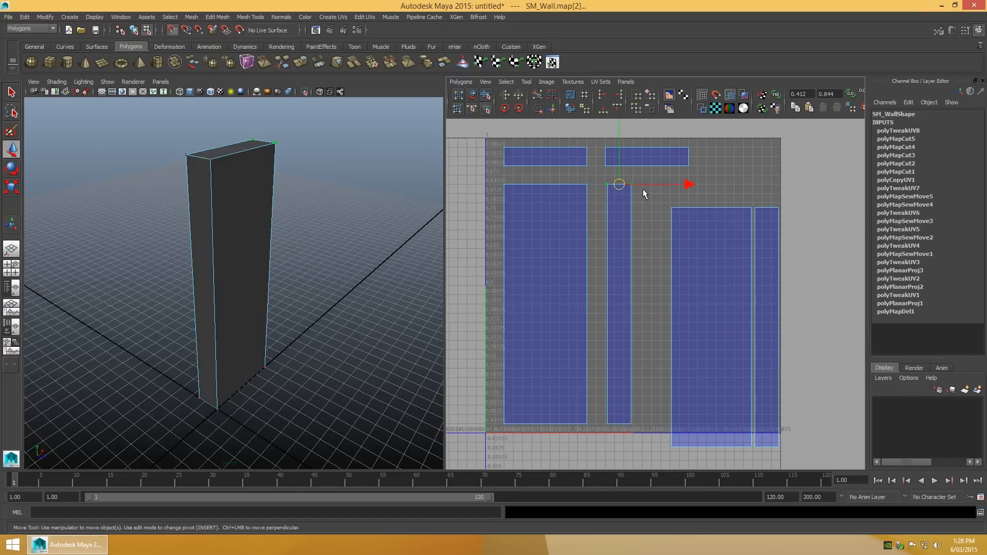
{"action": "scroll", "coordinate": [658, 206], "scroll_direction": "down", "scroll_amount": 1}
{"action": "middle_click_drag", "start_coordinate": [633, 183], "coordinate": [631, 193], "text": "alt"}
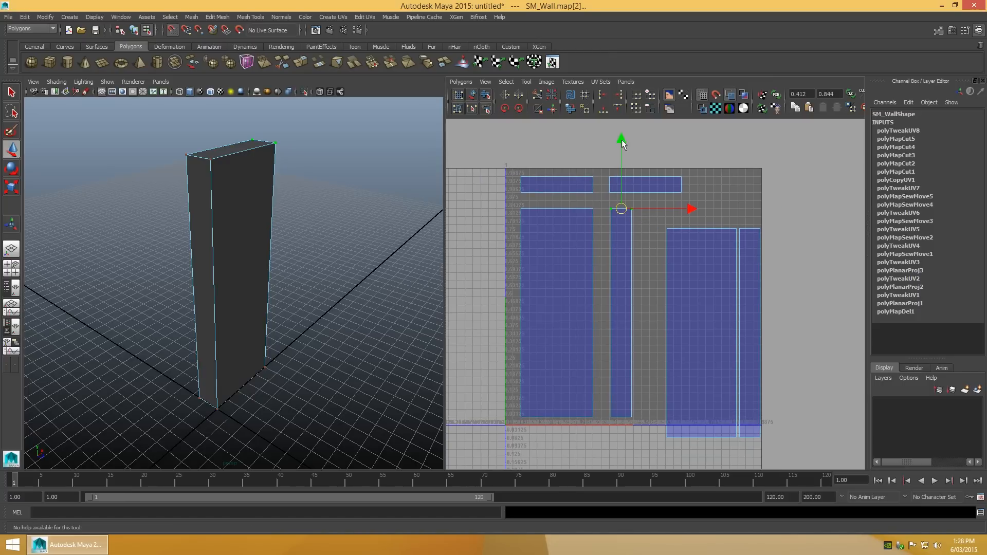
{"action": "left_click", "coordinate": [644, 396]}
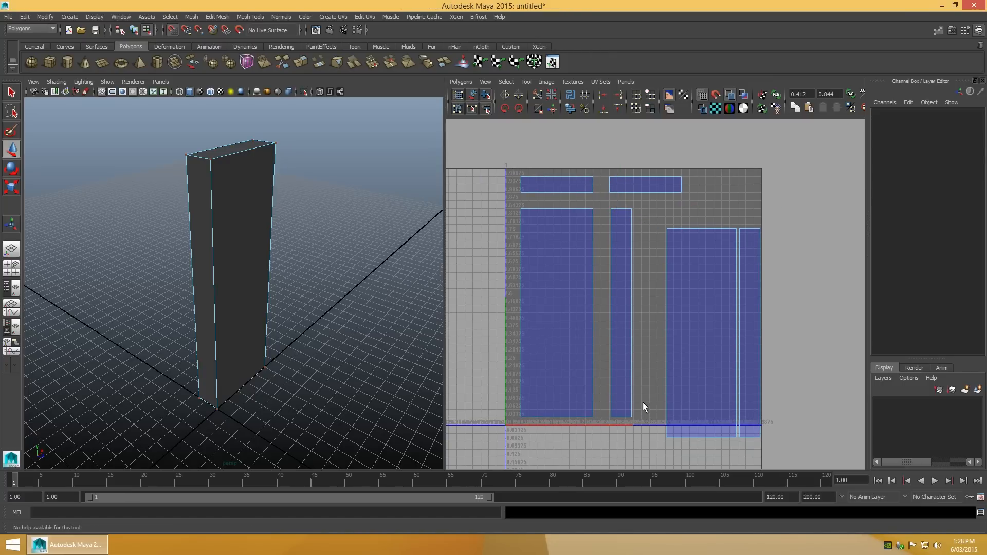
{"action": "left_click_drag", "start_coordinate": [603, 420], "coordinate": [635, 326]}
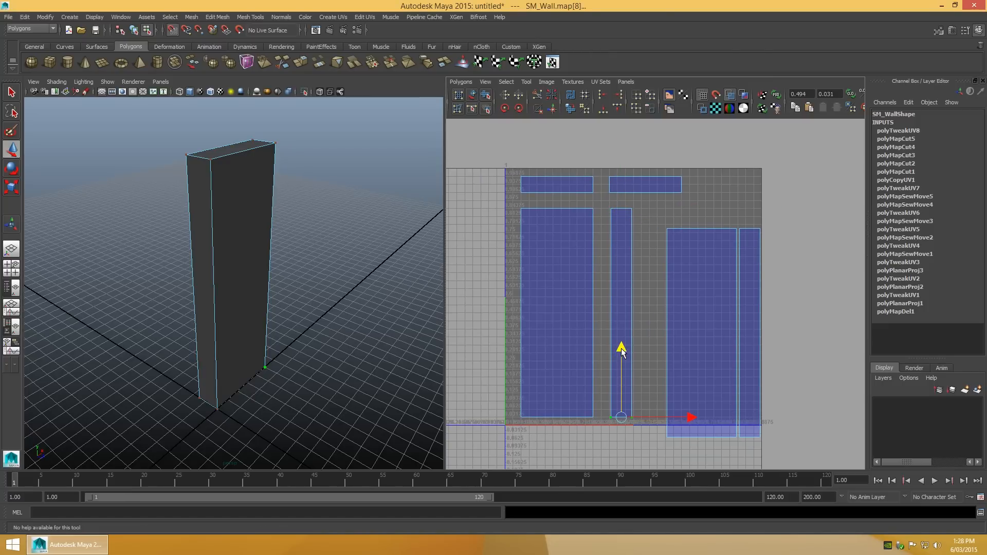
Step: Snap the left and right UV edges of the narrow side shell beside the front-face shell to the grid
{"action": "left_click", "coordinate": [604, 226]}
{"action": "left_click_drag", "start_coordinate": [604, 202], "coordinate": [618, 423]}
{"action": "left_click_drag", "start_coordinate": [679, 316], "coordinate": [678, 319]}
{"action": "left_click", "coordinate": [646, 233]}
{"action": "left_click_drag", "start_coordinate": [642, 202], "coordinate": [624, 424]}
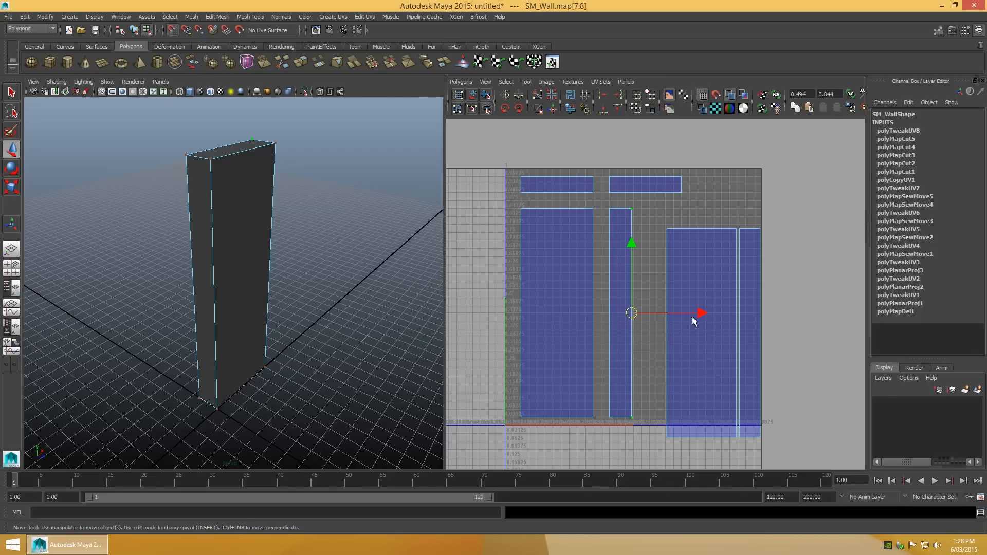
{"action": "left_click_drag", "start_coordinate": [701, 314], "coordinate": [704, 315]}
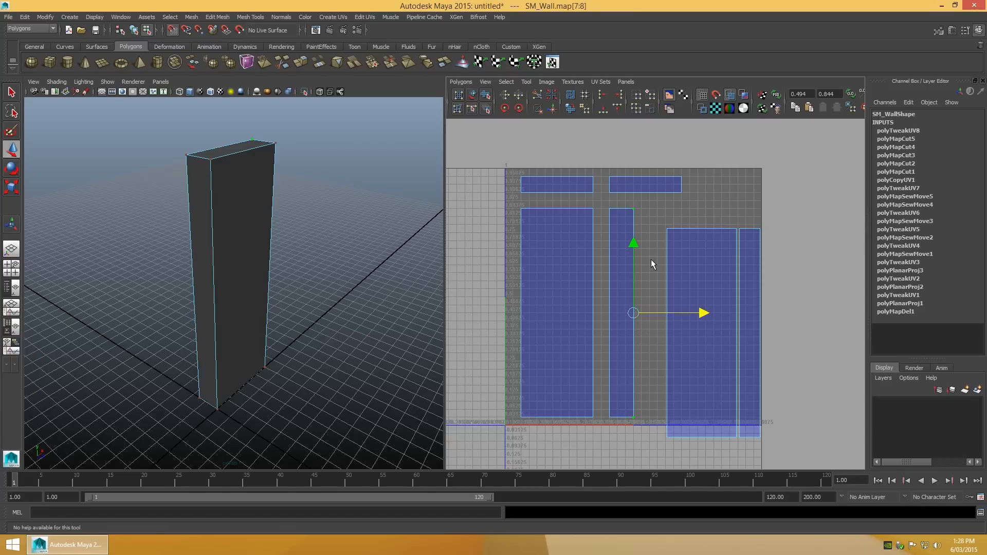
Step: Move the large back-face shell beside the snapped narrow side shell, level with the front-face shell
{"action": "left_click", "coordinate": [656, 247]}
{"action": "middle_click_drag", "start_coordinate": [688, 215], "coordinate": [659, 216], "text": "alt"}
{"action": "right_click_drag", "start_coordinate": [681, 211], "coordinate": [662, 254]}
{"action": "left_click", "coordinate": [664, 258]}
{"action": "left_click_drag", "start_coordinate": [673, 335], "coordinate": [657, 315]}
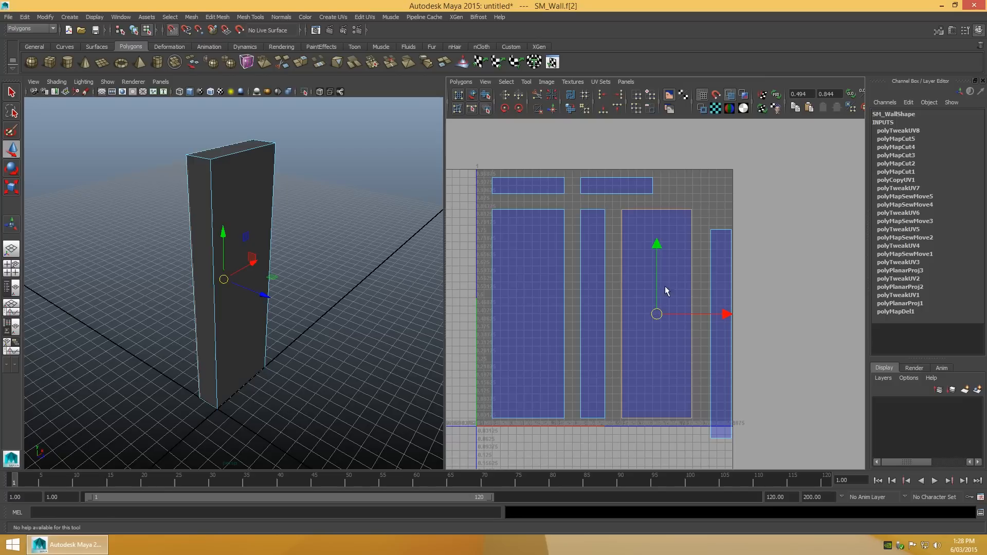
Step: Snap the back-face shell's top, left, right and bottom UV edges to the grid, level with the front-face shell
{"action": "right_click_drag", "start_coordinate": [688, 197], "coordinate": [712, 196]}
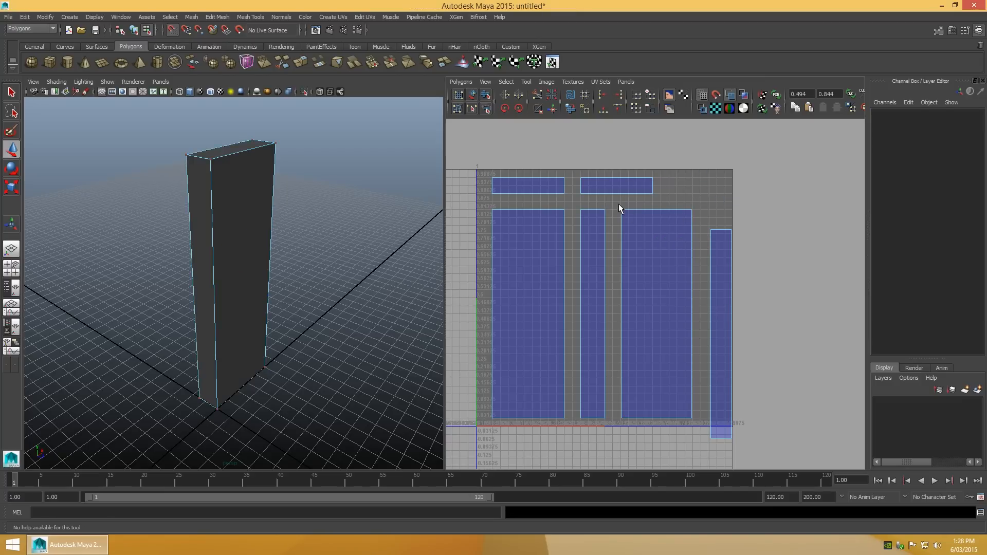
{"action": "left_click_drag", "start_coordinate": [685, 212], "coordinate": [699, 212]}
{"action": "left_click_drag", "start_coordinate": [658, 146], "coordinate": [656, 137]}
{"action": "left_click", "coordinate": [611, 273]}
{"action": "left_click_drag", "start_coordinate": [618, 204], "coordinate": [633, 421]}
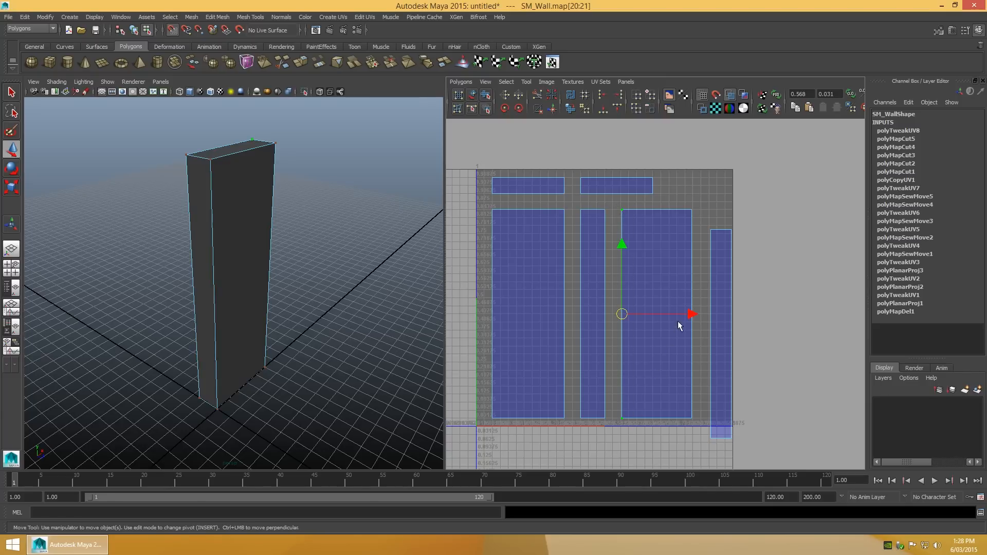
{"action": "left_click_drag", "start_coordinate": [690, 316], "coordinate": [689, 319]}
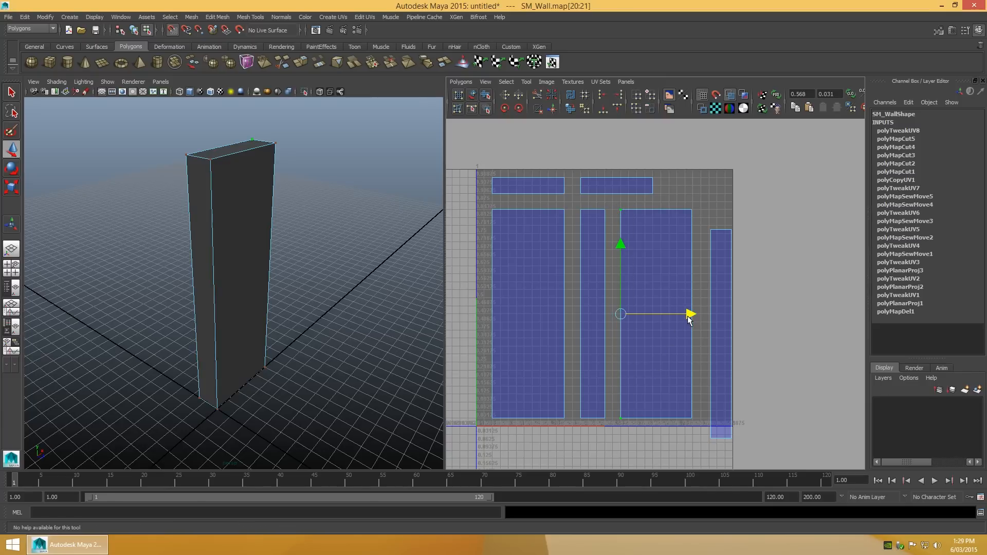
{"action": "left_click_drag", "start_coordinate": [698, 200], "coordinate": [677, 424]}
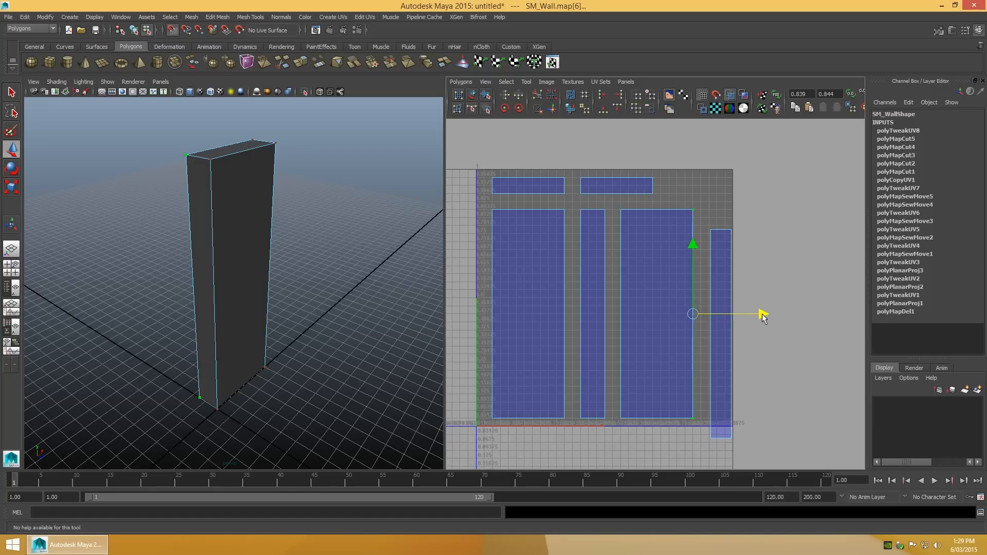
{"action": "left_click_drag", "start_coordinate": [761, 318], "coordinate": [763, 317]}
{"action": "left_click", "coordinate": [617, 406]}
{"action": "left_click_drag", "start_coordinate": [617, 406], "coordinate": [700, 421]}
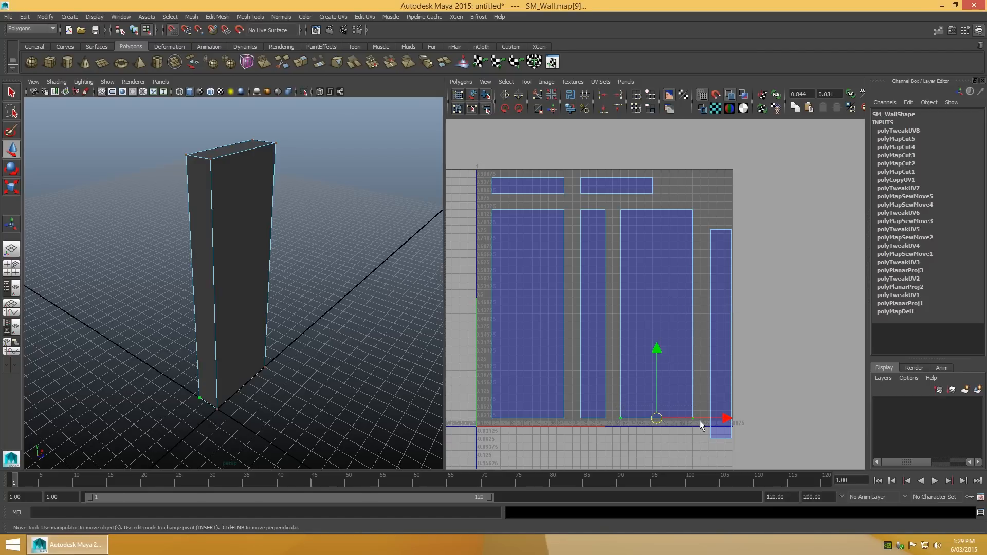
{"action": "left_click", "coordinate": [658, 350]}
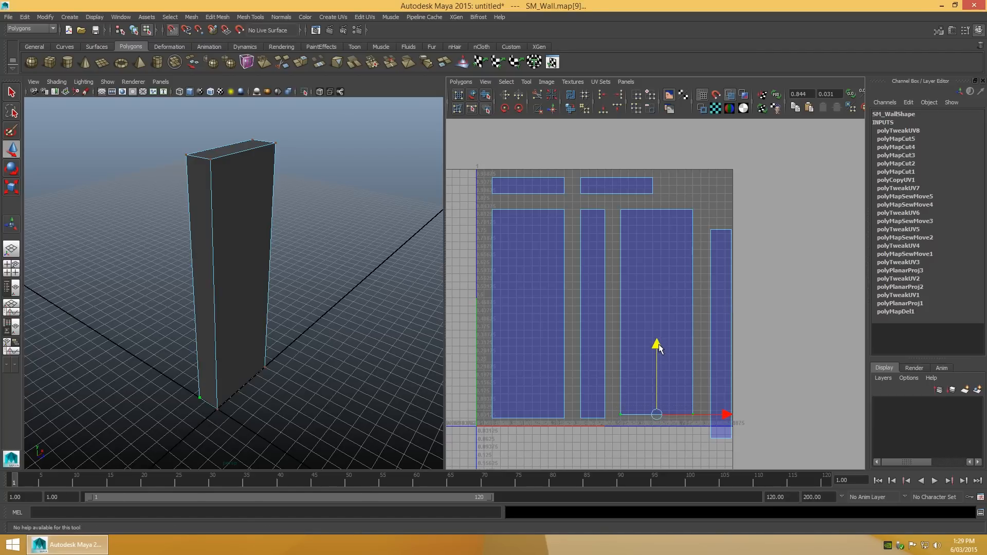
{"action": "left_click", "coordinate": [720, 208]}
Step: Move the remaining narrow side shell up, level with the other tall shells
{"action": "right_click_drag", "start_coordinate": [765, 234], "coordinate": [766, 258]}
{"action": "left_click", "coordinate": [719, 279]}
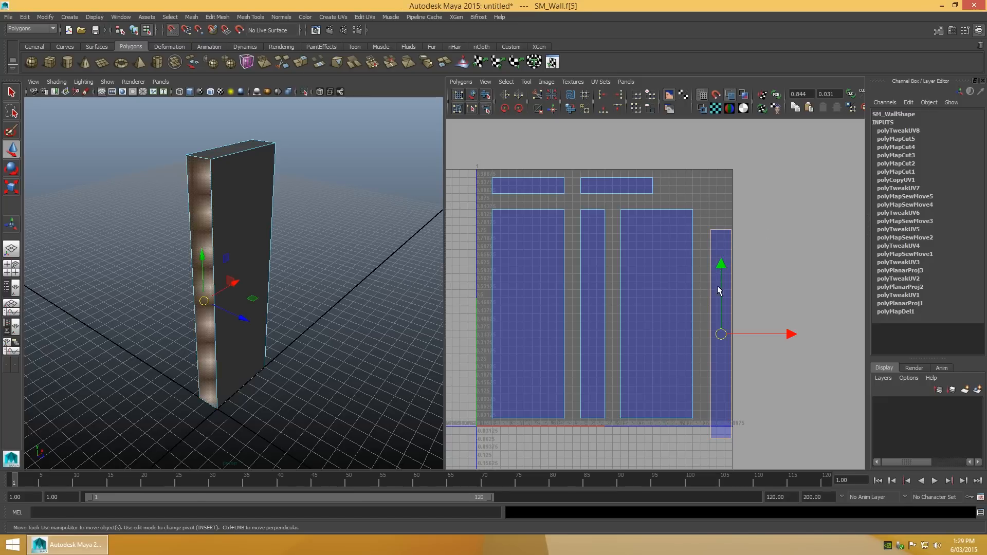
{"action": "left_click_drag", "start_coordinate": [720, 334], "coordinate": [721, 314]}
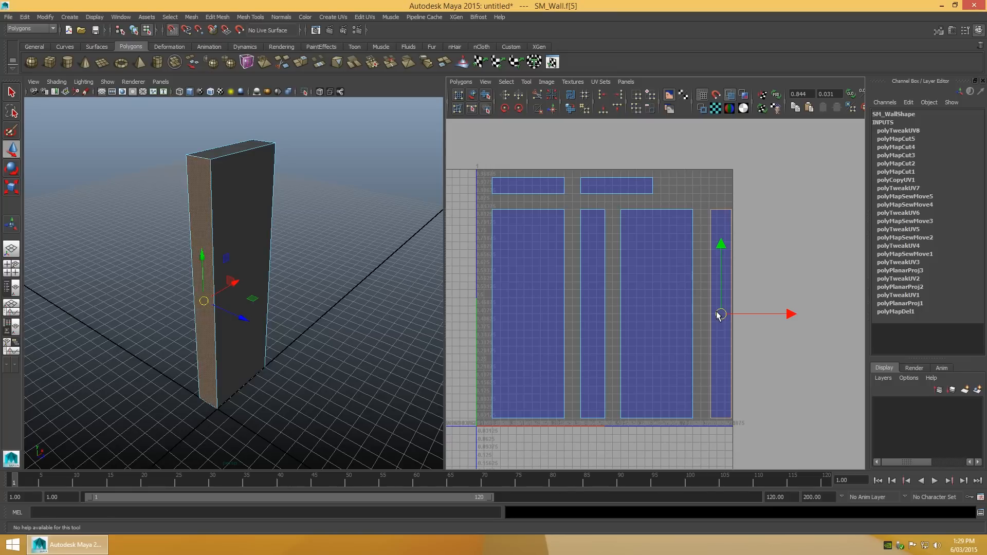
Step: Shift all shells except the last narrow one left by one grid cell, using a pivot snapped to the top-face shell's upper-left corner
{"action": "middle_click_drag", "start_coordinate": [750, 296], "coordinate": [802, 303], "text": "alt"}
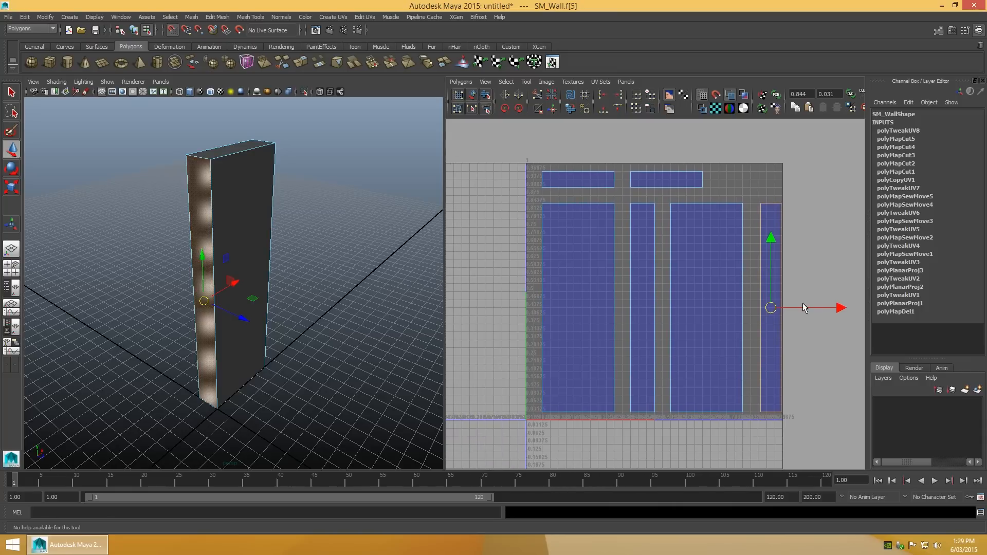
{"action": "right_click_drag", "start_coordinate": [722, 185], "coordinate": [618, 167]}
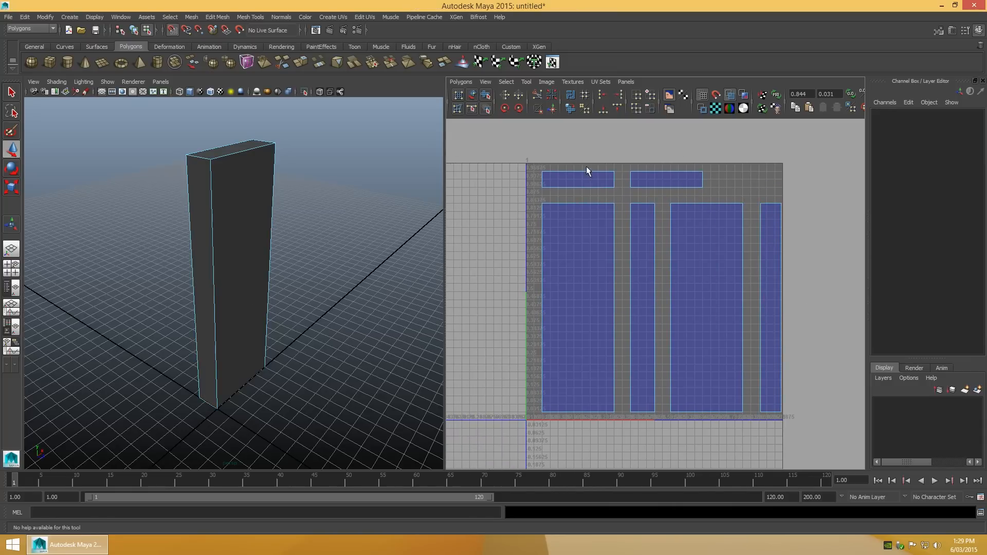
{"action": "left_click_drag", "start_coordinate": [544, 155], "coordinate": [704, 425]}
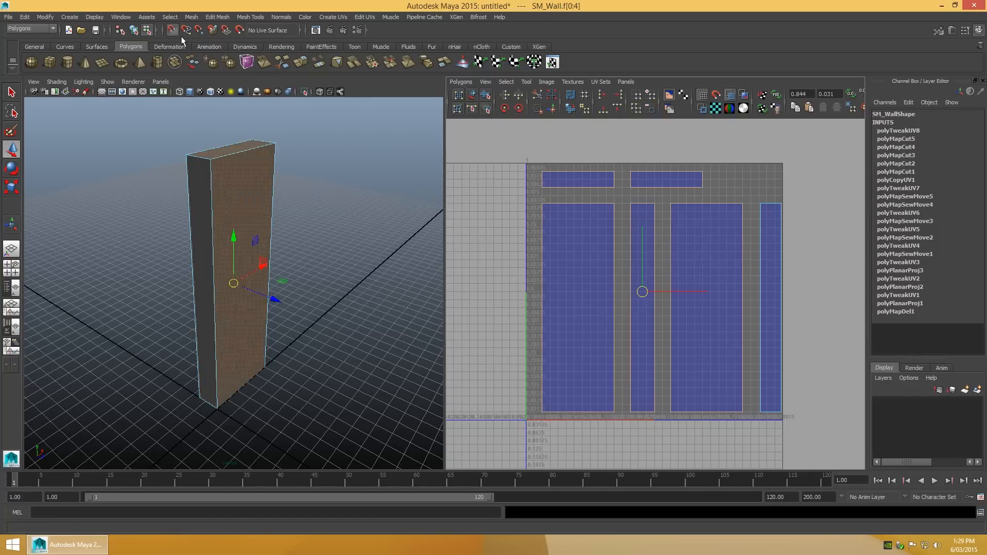
{"action": "left_click", "coordinate": [201, 32]}
{"action": "left_click_drag", "start_coordinate": [643, 292], "coordinate": [548, 176]}
{"action": "key", "text": "Insert"}
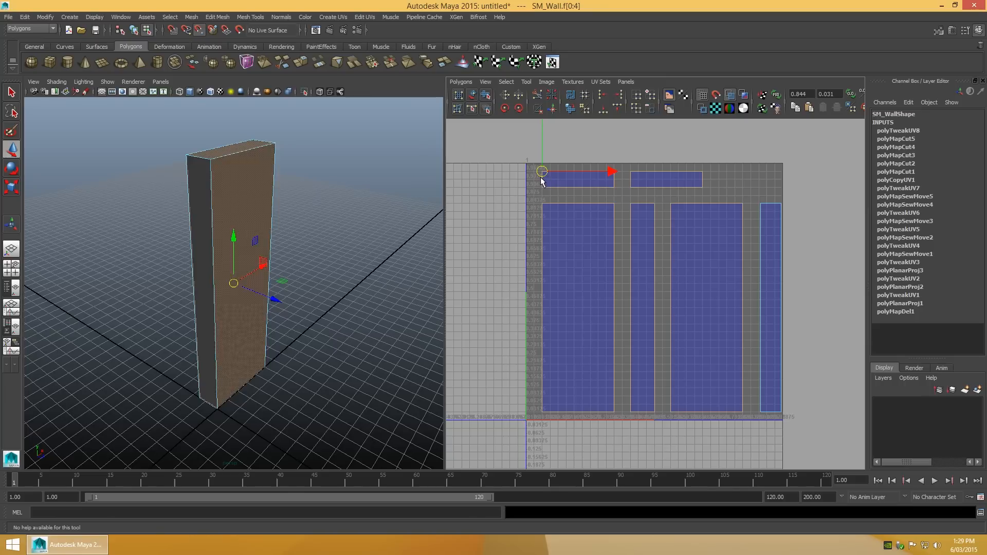
{"action": "left_click", "coordinate": [199, 30]}
{"action": "left_click", "coordinate": [172, 30]}
{"action": "left_click_drag", "start_coordinate": [544, 179], "coordinate": [534, 178]}
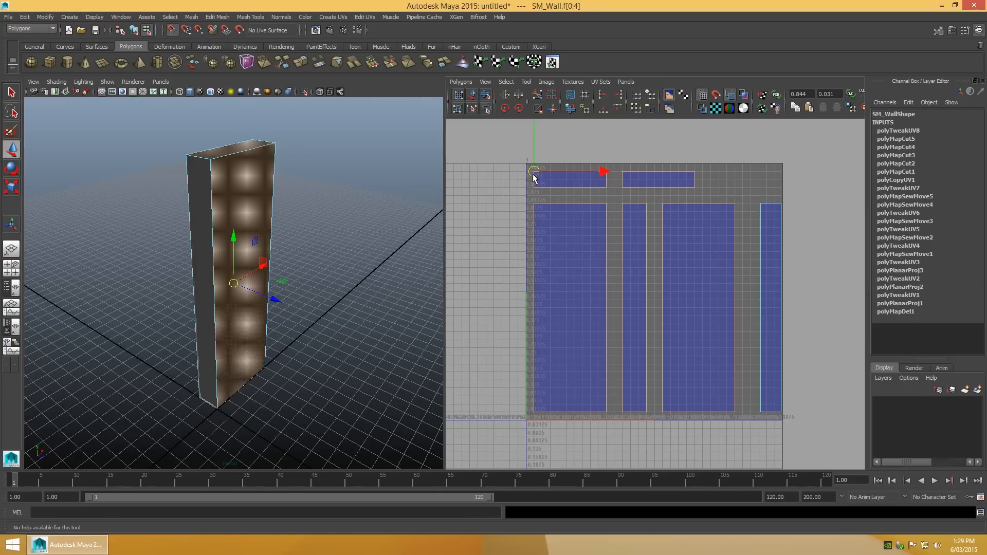
Step: Move the last narrow side shell slightly left, leaving a one-cell margin to the UV tile's right border
{"action": "right_click_drag", "start_coordinate": [740, 198], "coordinate": [706, 187]}
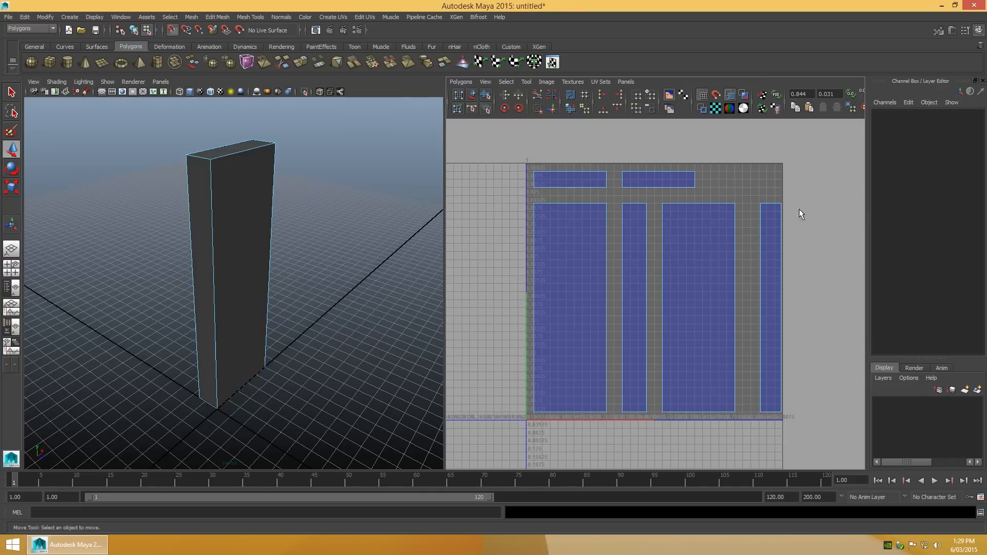
{"action": "left_click", "coordinate": [770, 230]}
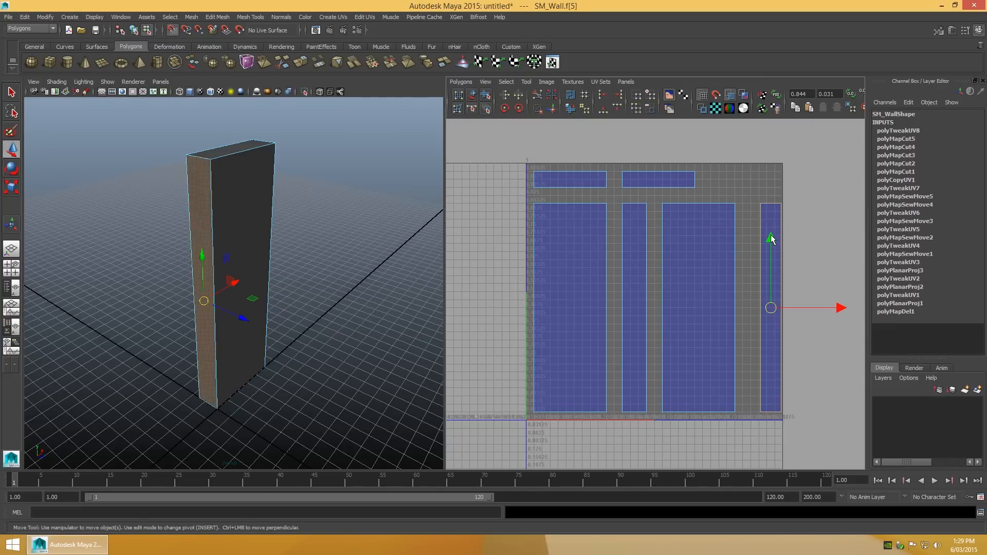
{"action": "left_click_drag", "start_coordinate": [771, 308], "coordinate": [762, 309]}
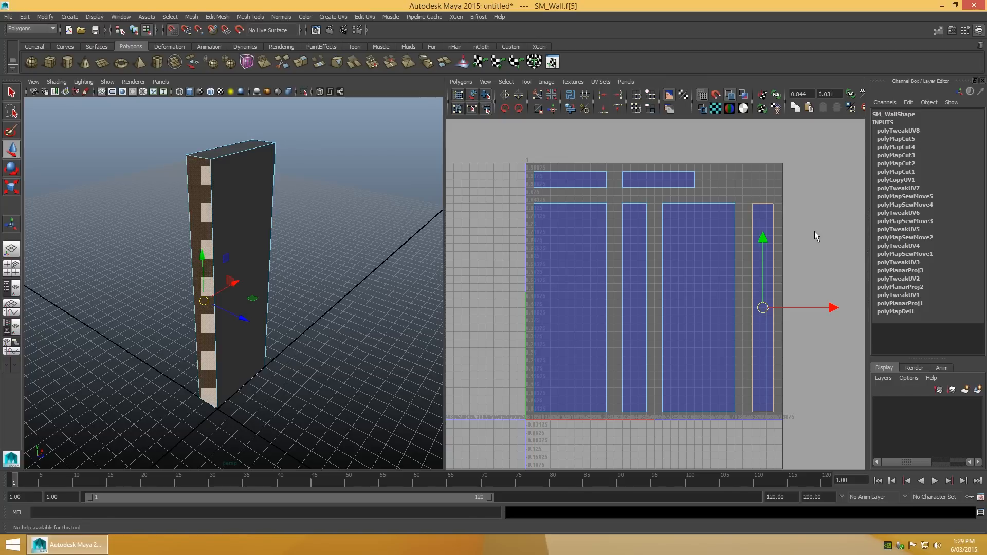
Step: Snap the last narrow side shell's top and bottom UV edges to the grid, level with the back-face shell
{"action": "right_click_drag", "start_coordinate": [813, 239], "coordinate": [814, 226]}
{"action": "left_click_drag", "start_coordinate": [778, 207], "coordinate": [779, 208]}
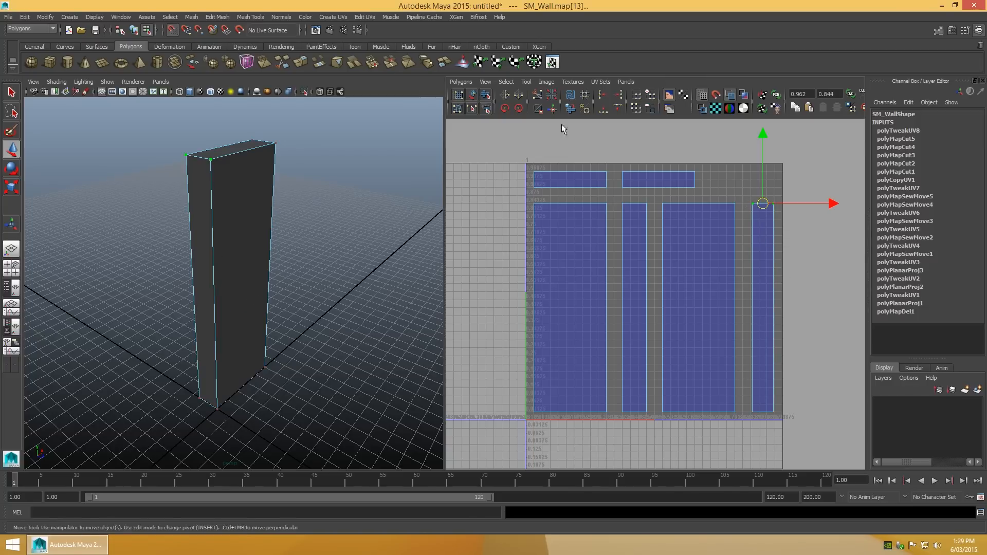
{"action": "left_click", "coordinate": [172, 30]}
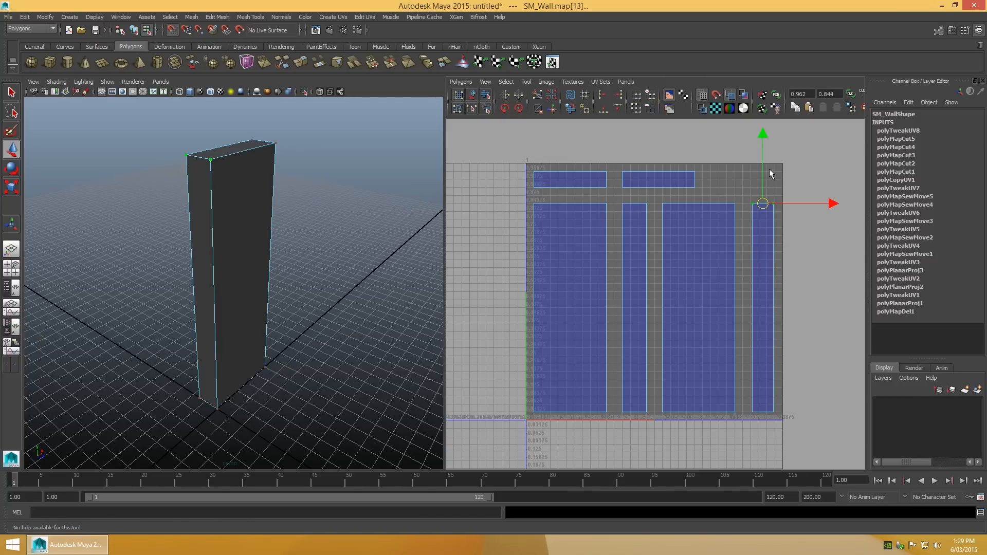
{"action": "left_click", "coordinate": [763, 135]}
{"action": "left_click", "coordinate": [795, 392]}
{"action": "left_click_drag", "start_coordinate": [794, 395], "coordinate": [748, 418]}
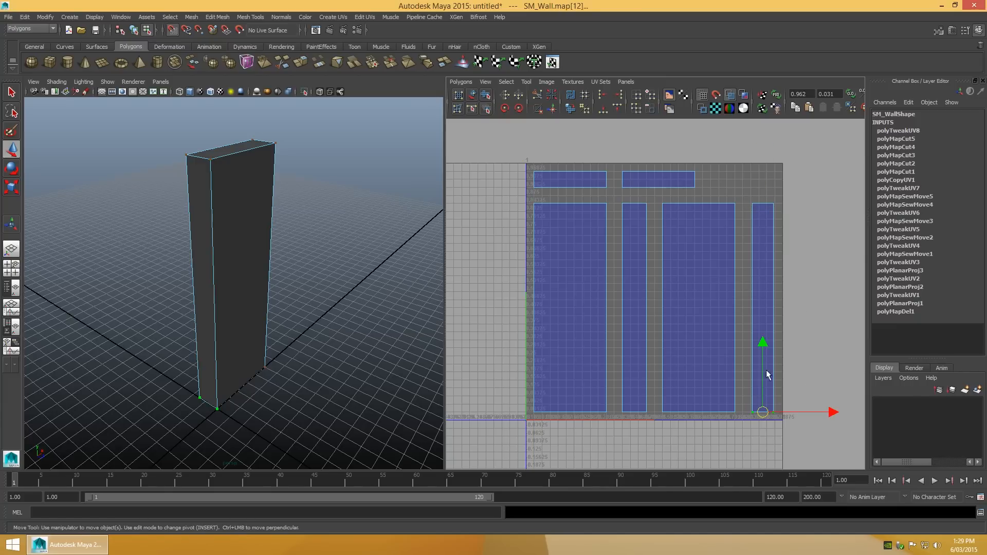
{"action": "left_click", "coordinate": [763, 342]}
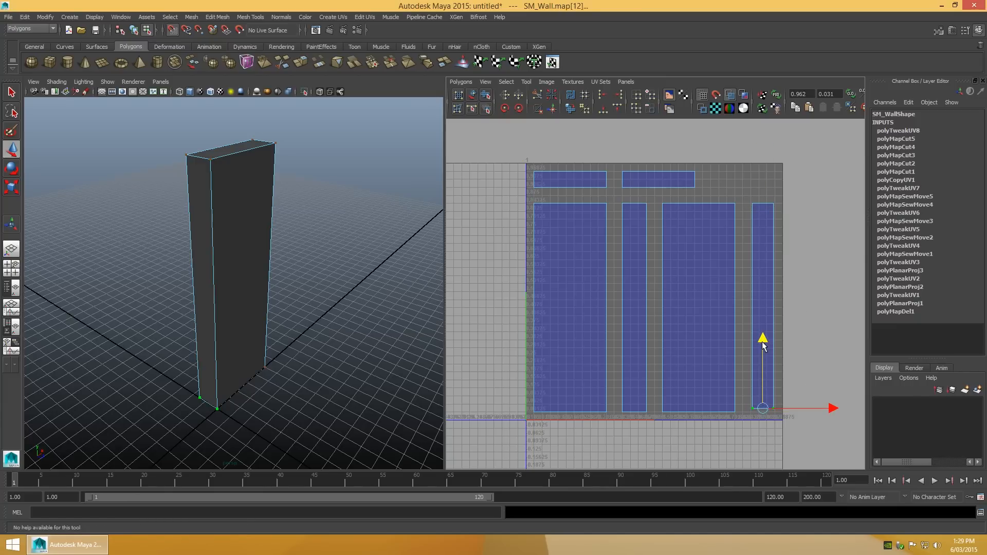
Step: Snap the last narrow side shell's left and right UV edges to the grid
{"action": "left_click", "coordinate": [748, 208]}
{"action": "left_click_drag", "start_coordinate": [743, 193], "coordinate": [762, 420]}
{"action": "left_click_drag", "start_coordinate": [822, 308], "coordinate": [820, 309]}
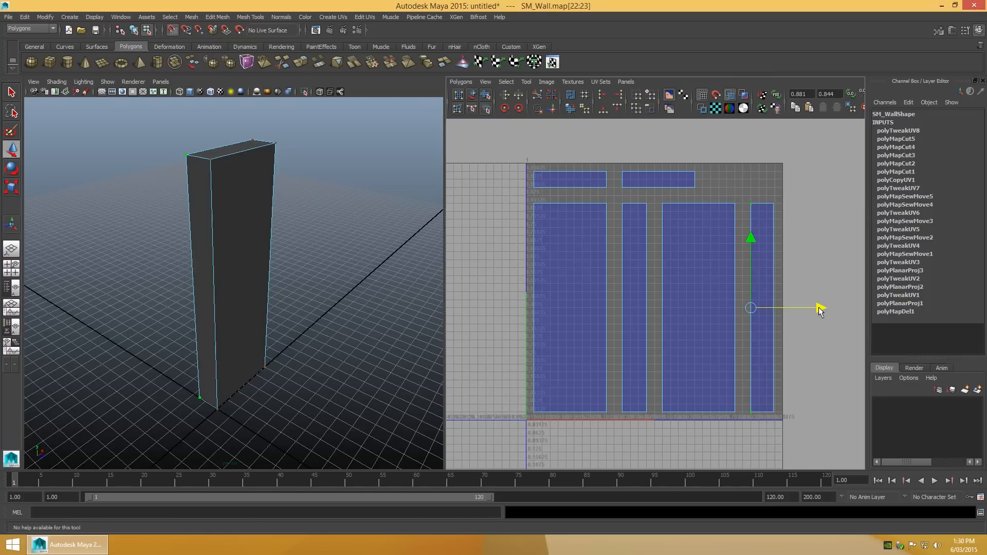
{"action": "left_click", "coordinate": [810, 233]}
{"action": "left_click_drag", "start_coordinate": [780, 188], "coordinate": [764, 424]}
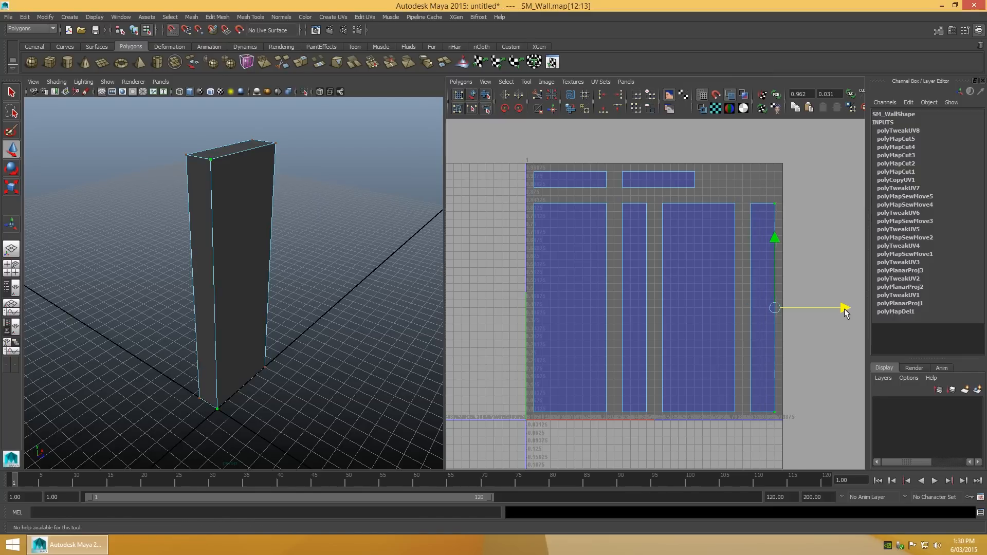
{"action": "left_click", "coordinate": [833, 257]}
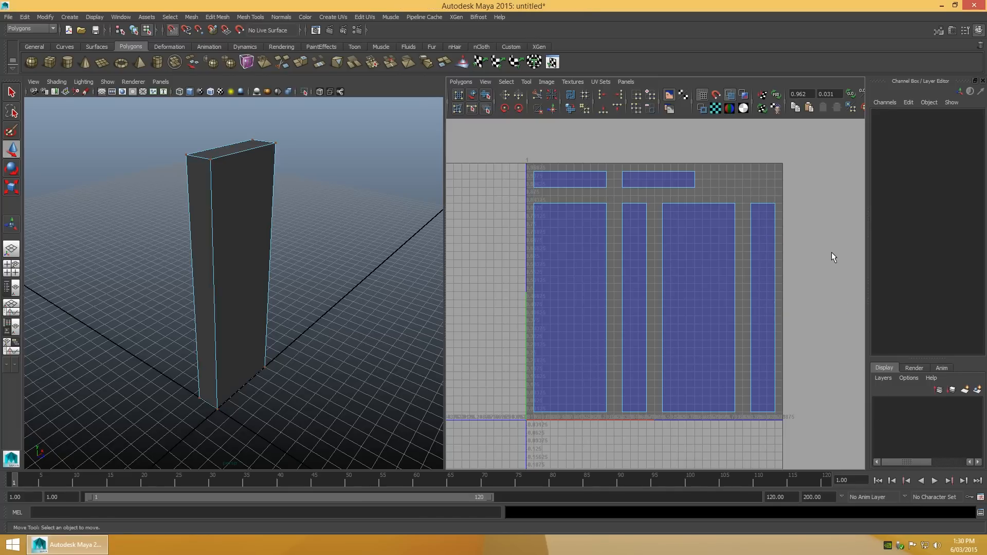
Step: Move the bottom-face shell directly above the back-face shell, snapping its upper-left corner to the grid in line with that shell's left edge
{"action": "right_click_drag", "start_coordinate": [755, 171], "coordinate": [748, 191]}
{"action": "left_click", "coordinate": [659, 183]}
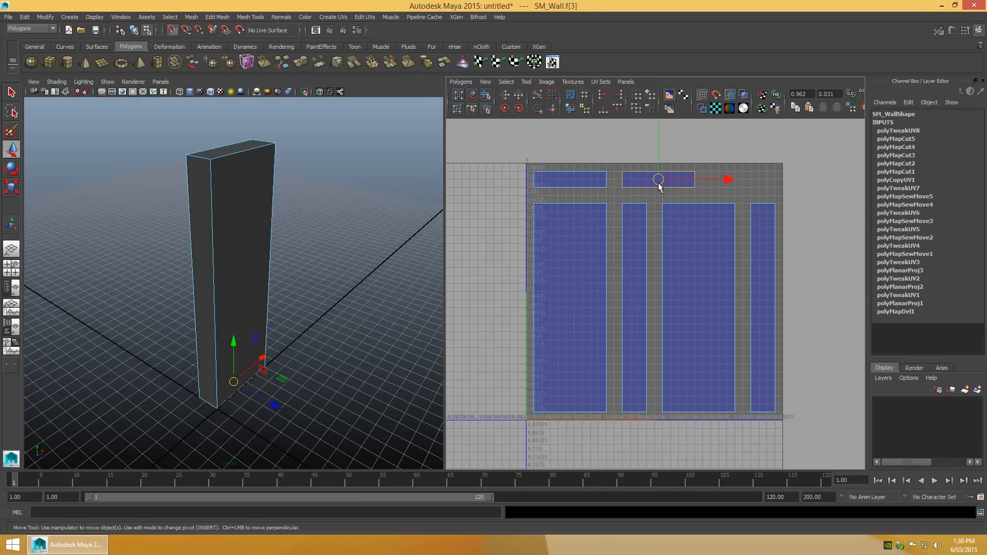
{"action": "left_click", "coordinate": [173, 30]}
{"action": "left_click", "coordinate": [199, 30]}
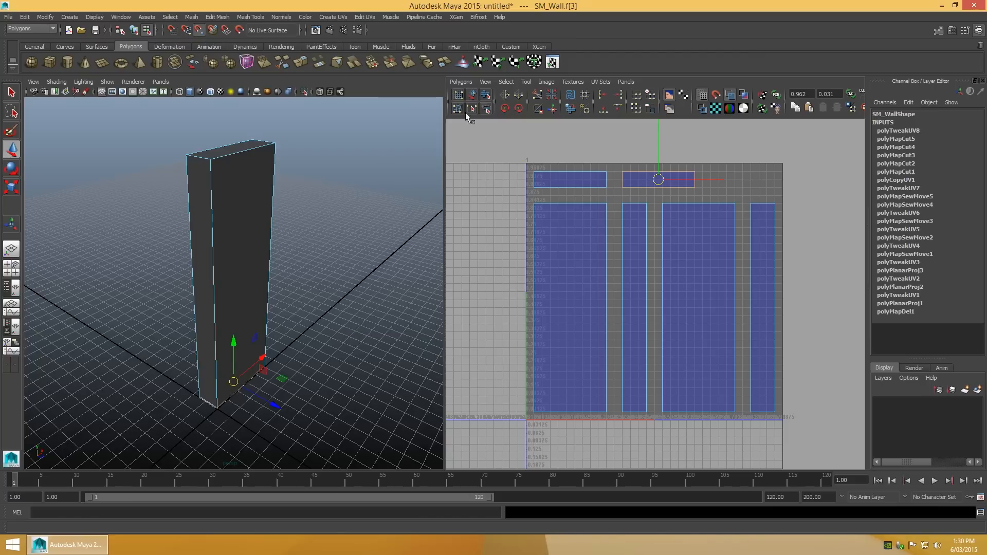
{"action": "key", "text": "d"}
{"action": "left_click_drag", "start_coordinate": [660, 181], "coordinate": [621, 172]}
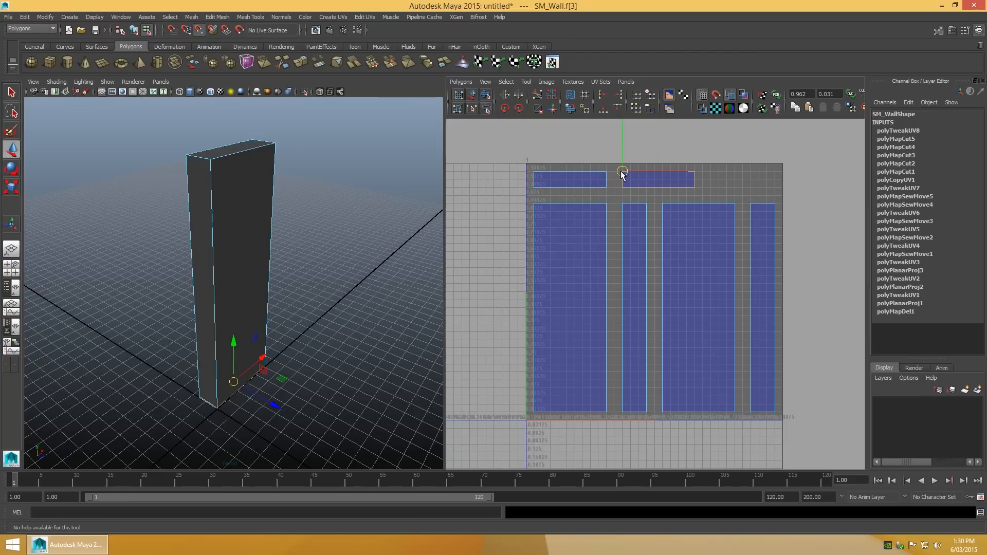
{"action": "left_click", "coordinate": [173, 31]}
{"action": "left_click_drag", "start_coordinate": [624, 174], "coordinate": [660, 176]}
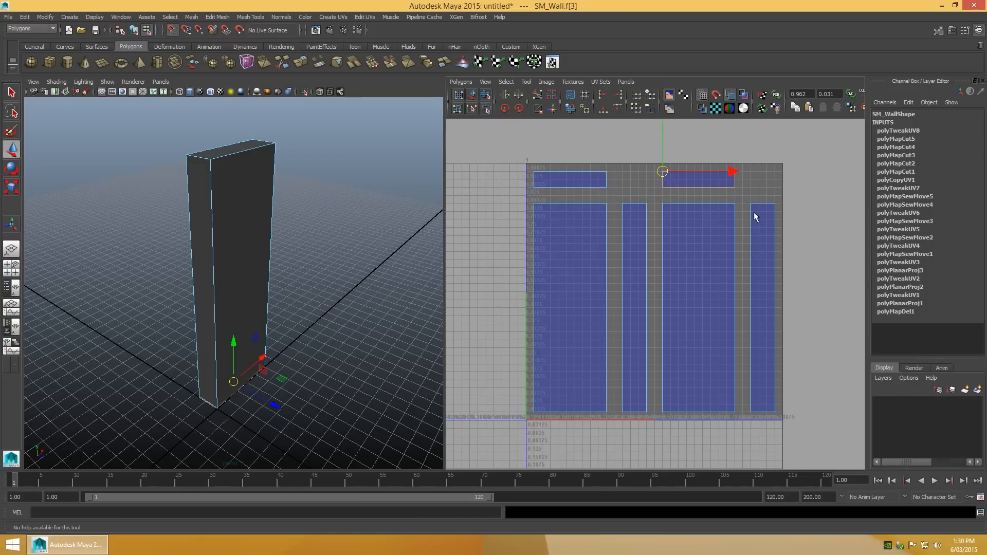
{"action": "left_click", "coordinate": [805, 216]}
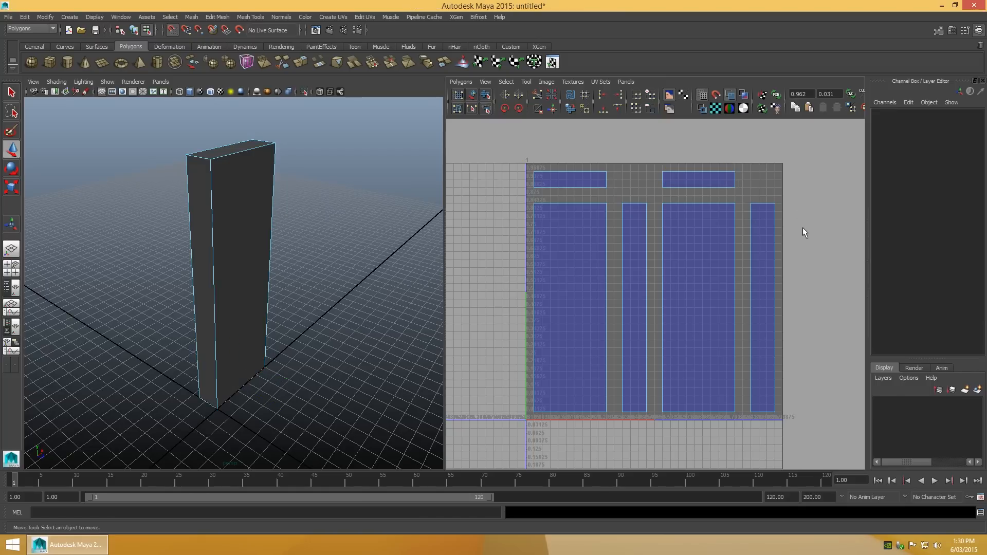
Step: Frame the LightMap layout, switch the displayed UV set to UVMap and frame its shells for comparison
{"action": "right_click", "coordinate": [803, 228]}
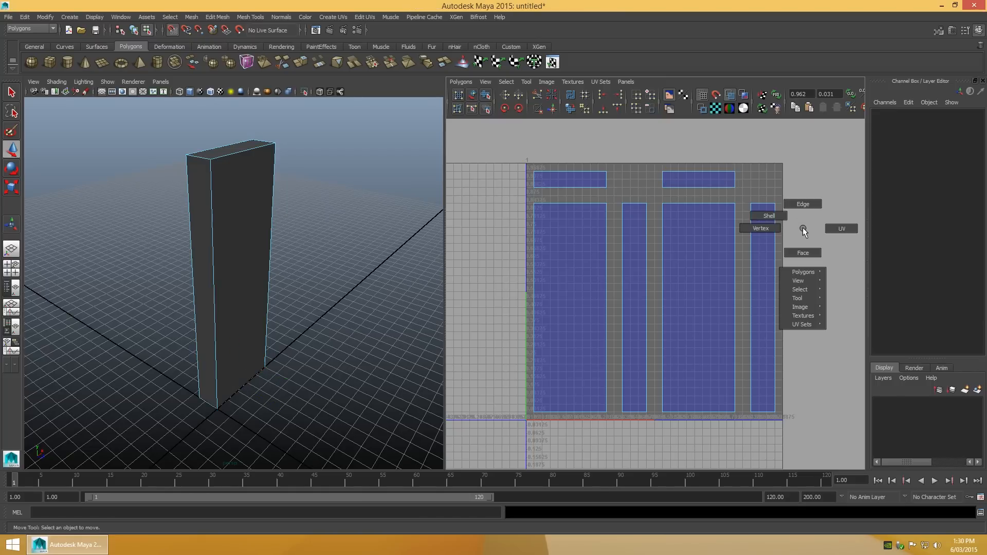
{"action": "left_click", "coordinate": [771, 216]}
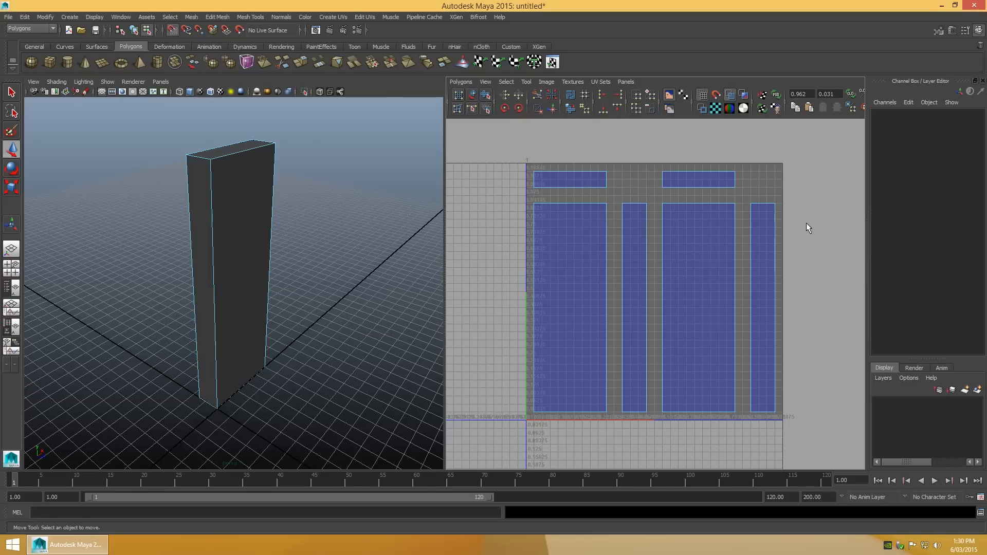
{"action": "key", "text": "f"}
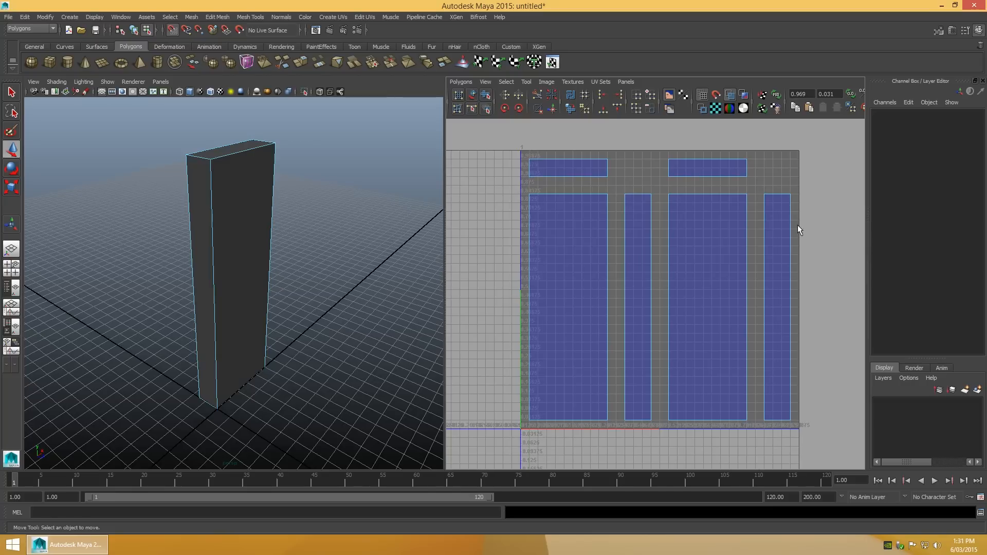
{"action": "left_click", "coordinate": [605, 92]}
{"action": "key", "text": "f"}
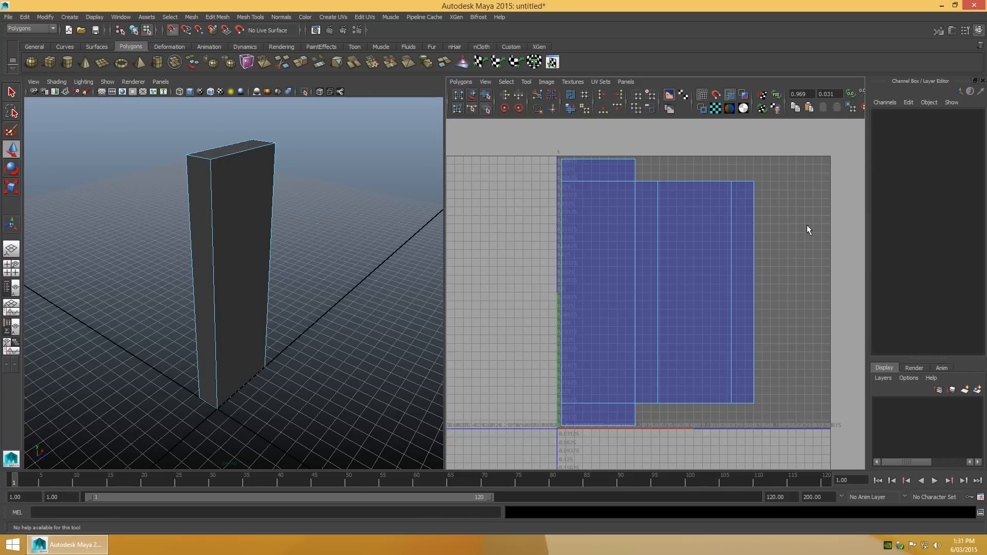
Step: Switch the displayed UV set back to LightMap to show its separated shells
{"action": "left_click", "coordinate": [597, 80]}
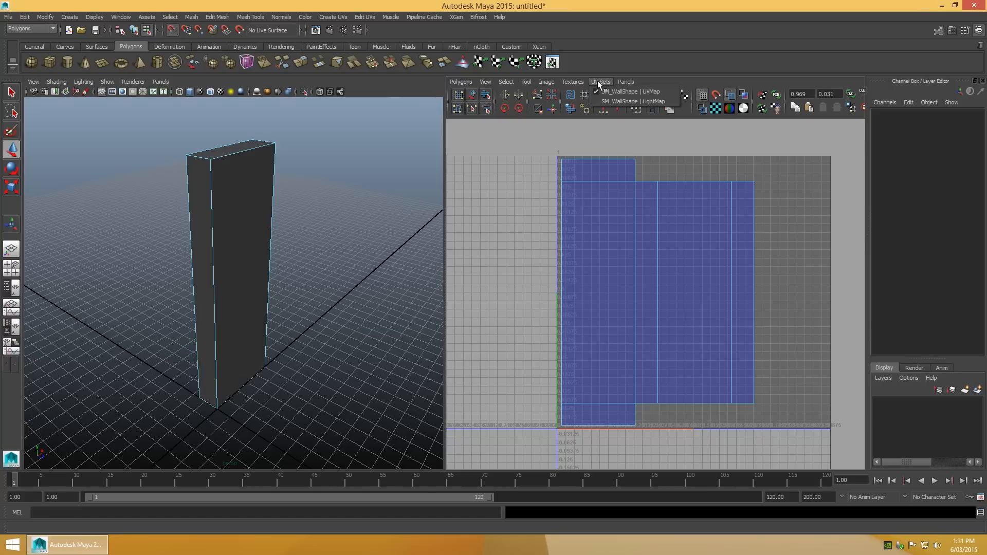
{"action": "left_click", "coordinate": [633, 101]}
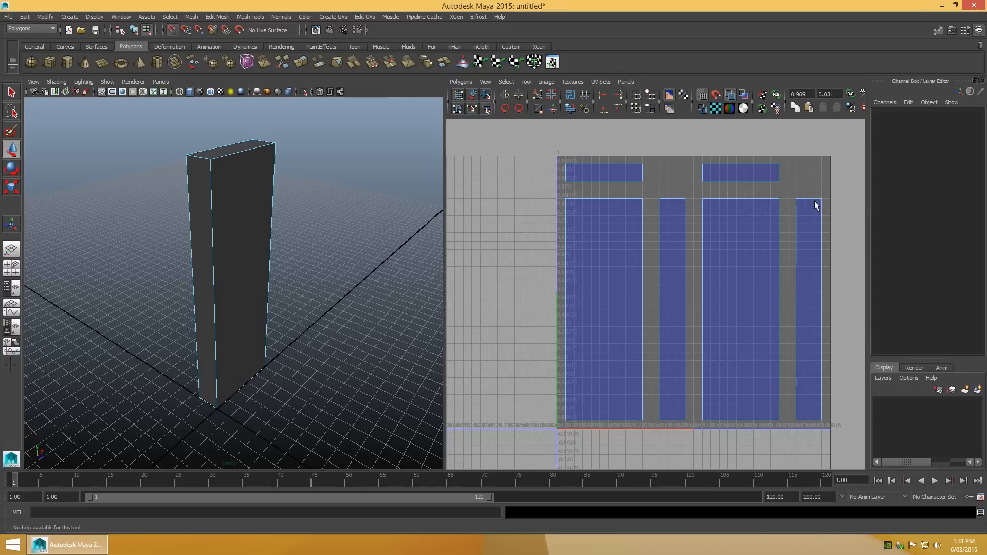
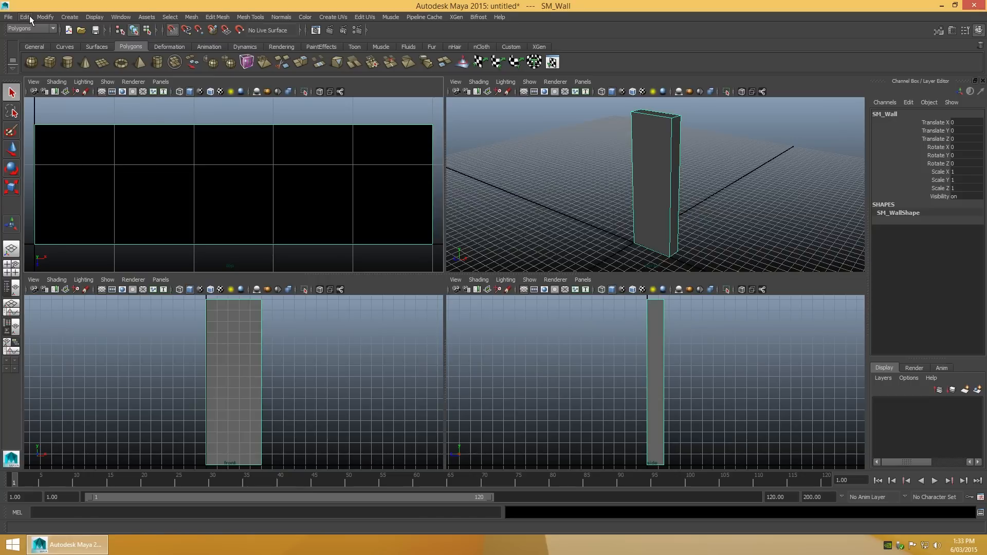
Step: Duplicate the SM_Wall mesh and rename the copy UCX_SM_Wall in the Outliner
{"action": "left_click", "coordinate": [29, 18]}
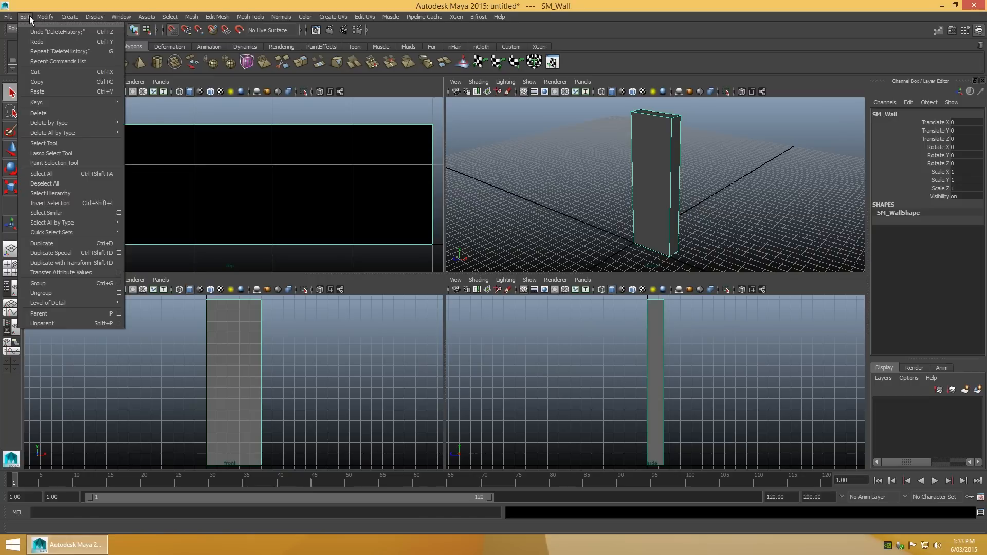
{"action": "left_click", "coordinate": [65, 245]}
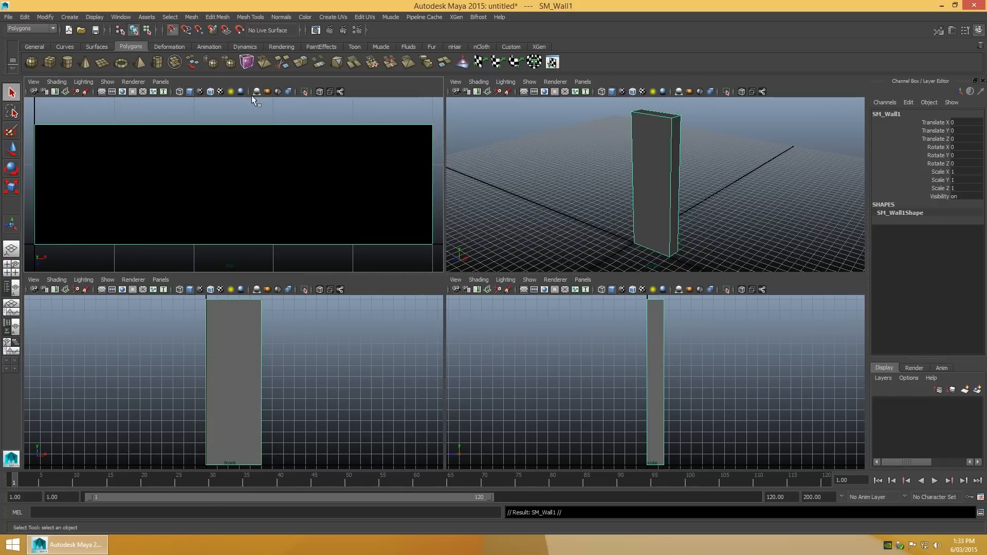
{"action": "left_click", "coordinate": [121, 17]}
{"action": "left_click", "coordinate": [128, 81]}
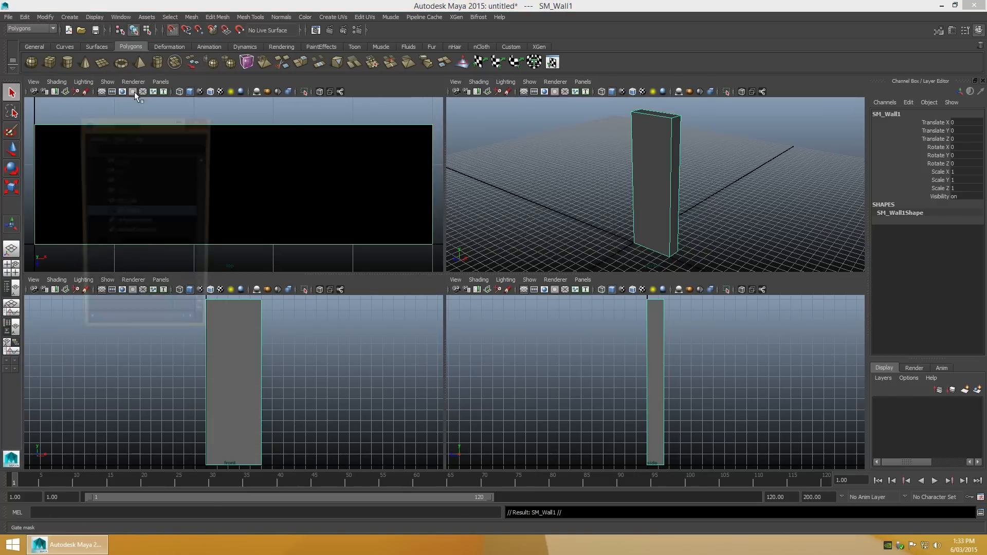
{"action": "left_click_drag", "start_coordinate": [151, 126], "coordinate": [840, 164]}
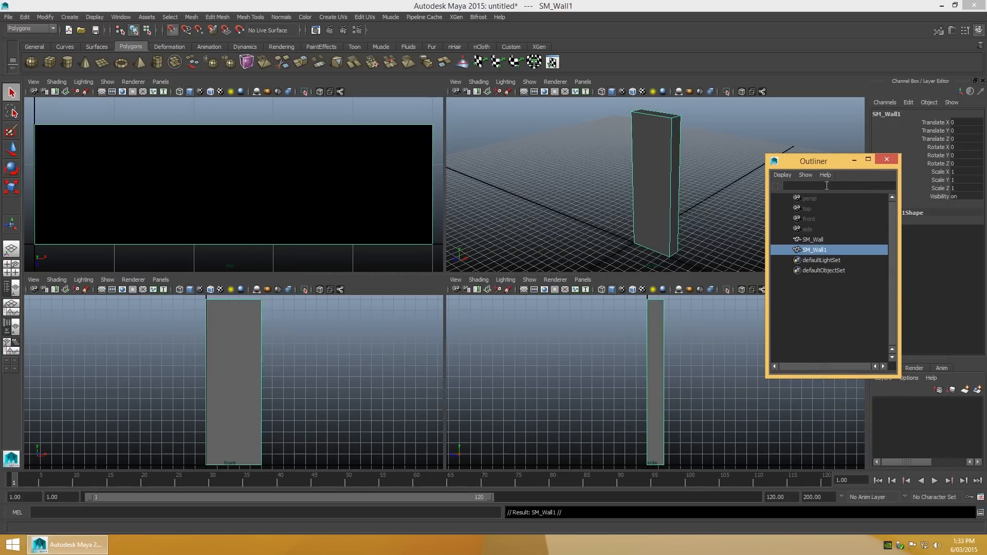
{"action": "double_click", "coordinate": [829, 251]}
{"action": "type", "text": "UCX"}
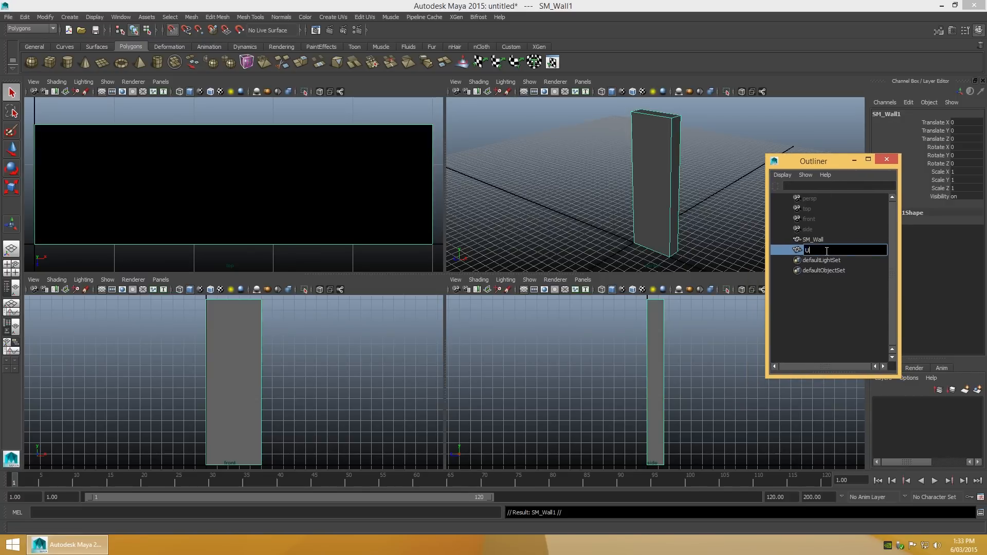
{"action": "type", "text": "_SM_Wall"}
{"action": "key", "text": "Return"}
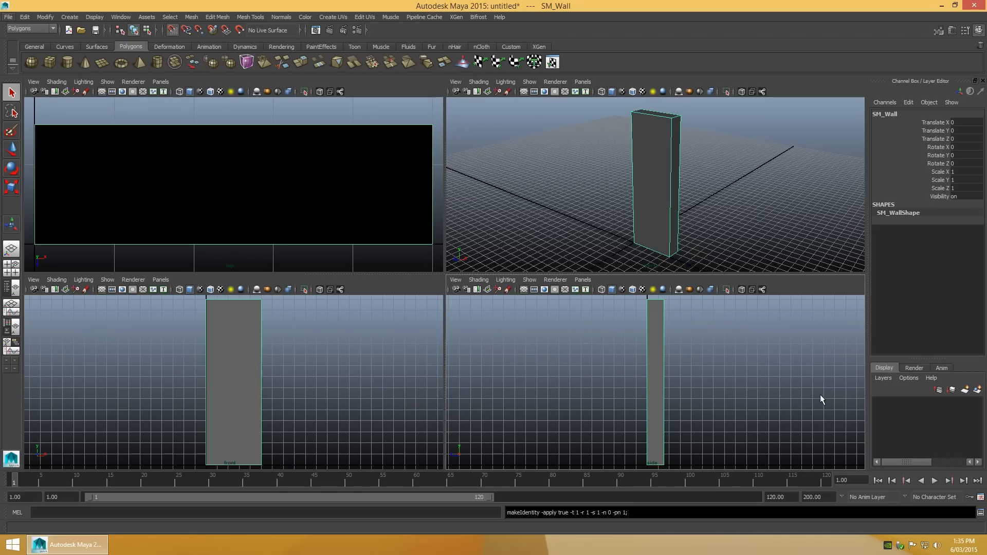
Step: Start exporting the whole scene to the Meshes folder in the desktop's UE4 Lightmap Tutorial folder, with FBX export as the file type
{"action": "left_click", "coordinate": [8, 17]}
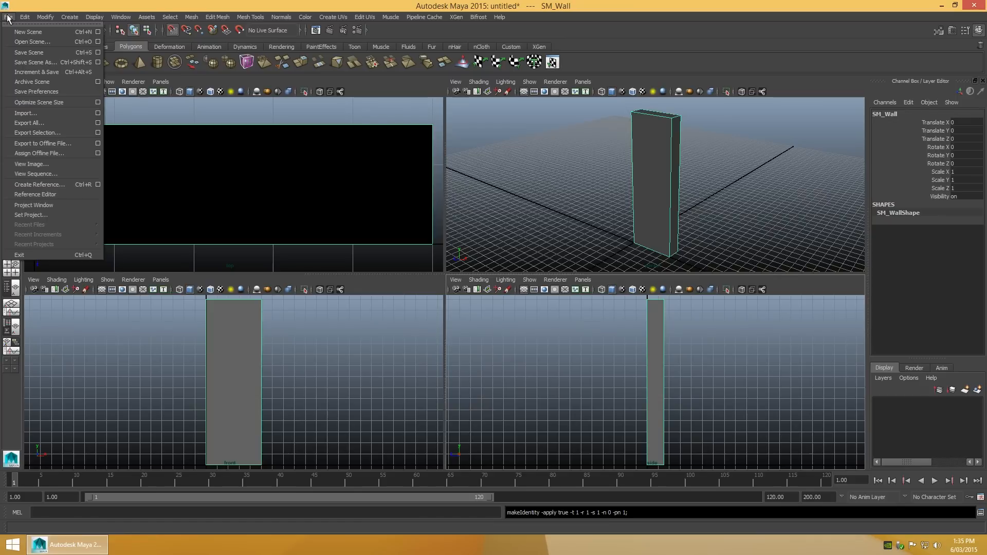
{"action": "left_click", "coordinate": [41, 125]}
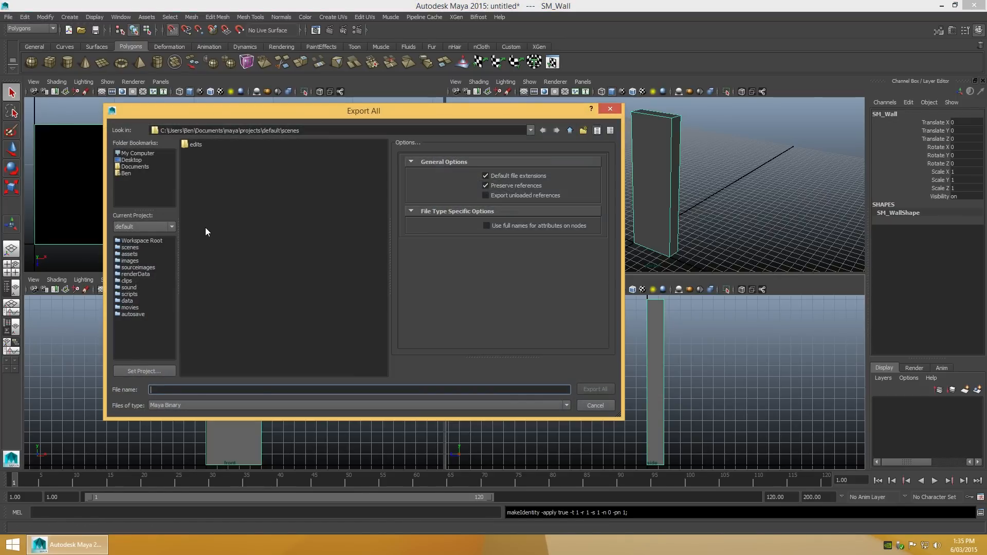
{"action": "left_click", "coordinate": [135, 161]}
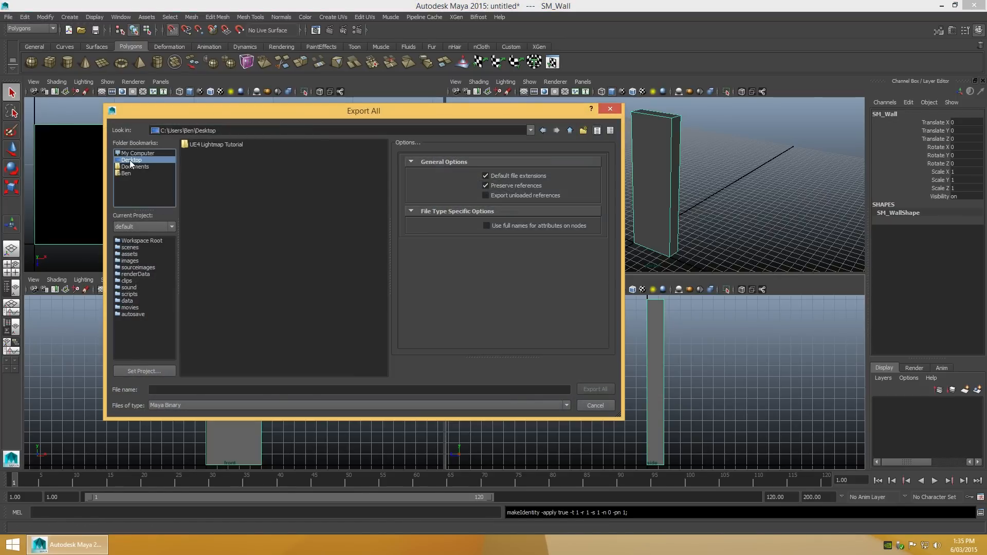
{"action": "double_click", "coordinate": [209, 145]}
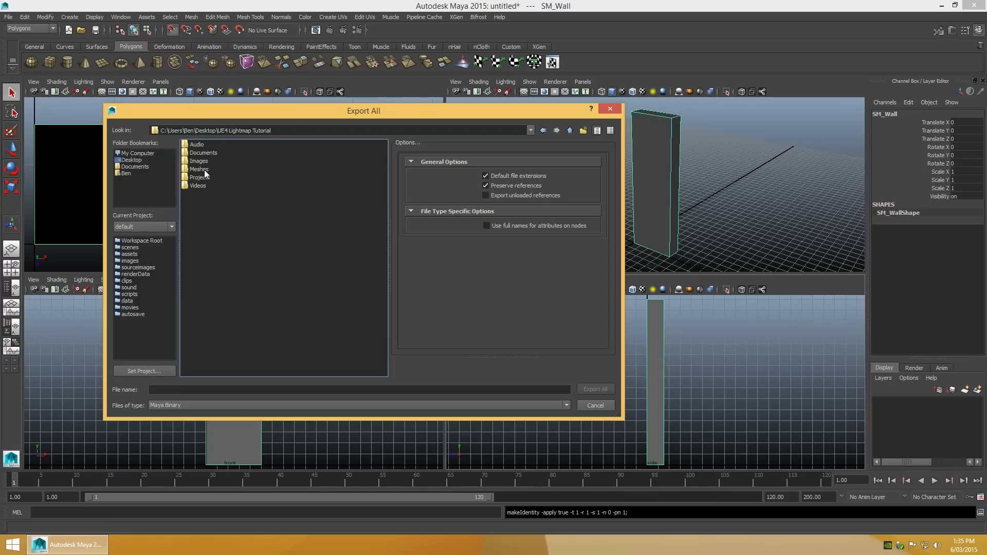
{"action": "double_click", "coordinate": [202, 170]}
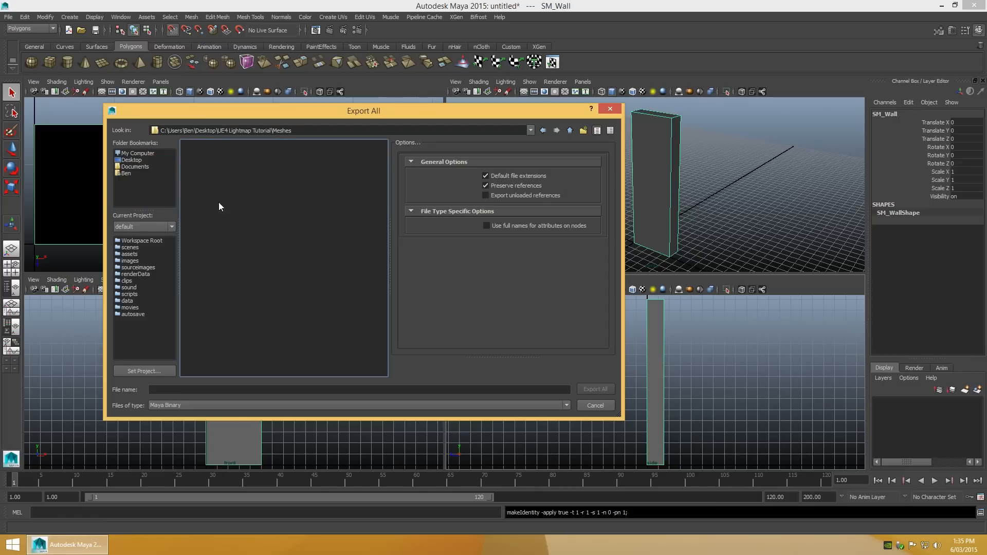
{"action": "left_click", "coordinate": [239, 405]}
{"action": "left_click_drag", "start_coordinate": [568, 436], "coordinate": [565, 457]}
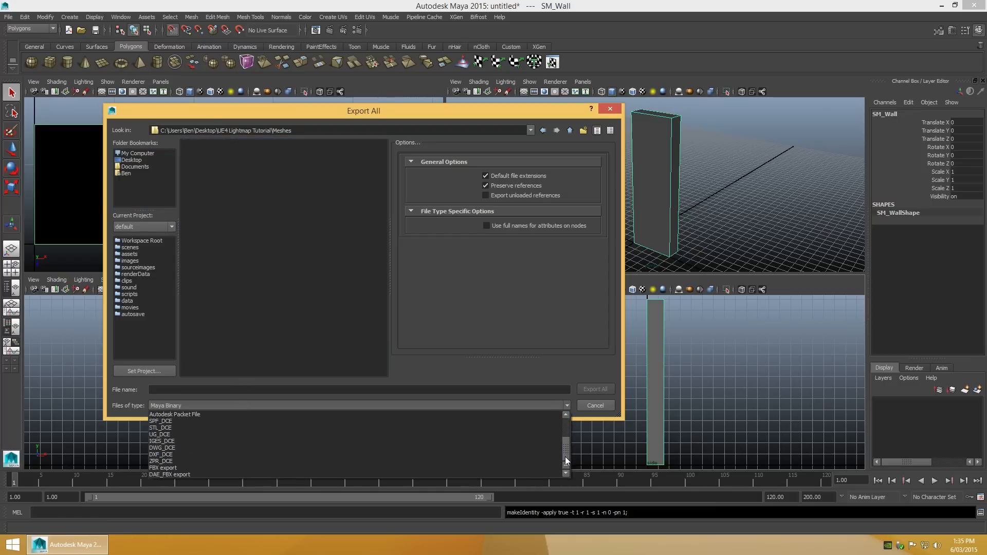
{"action": "left_click", "coordinate": [177, 468]}
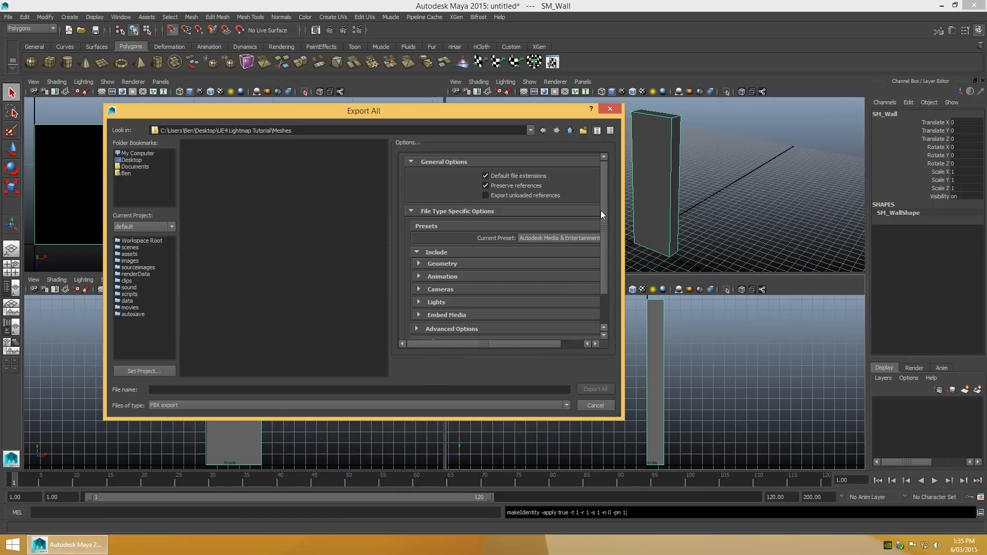
Step: Enable Smoothing Groups in the geometry section of the FBX export options
{"action": "left_click_drag", "start_coordinate": [604, 212], "coordinate": [605, 251]}
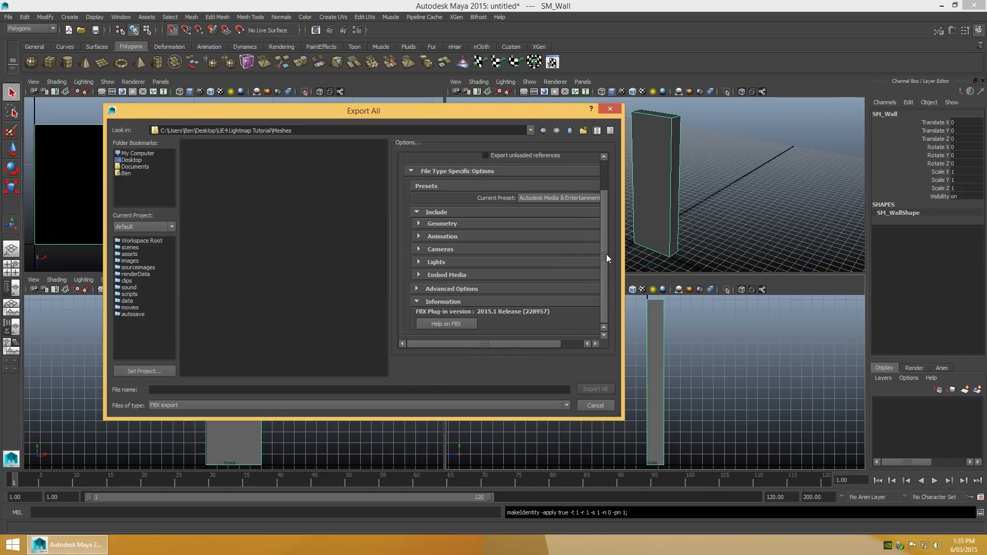
{"action": "left_click", "coordinate": [413, 301]}
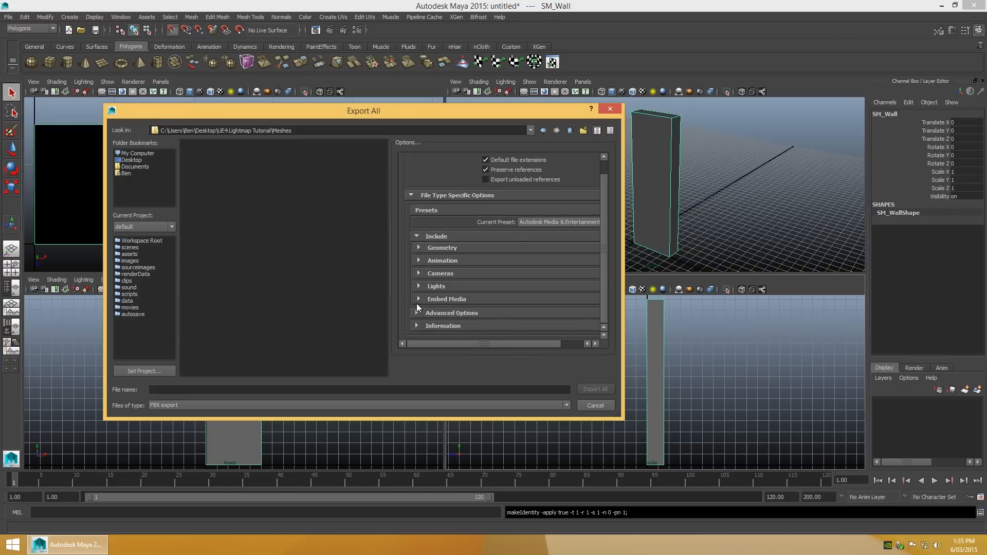
{"action": "left_click", "coordinate": [418, 248]}
{"action": "left_click_drag", "start_coordinate": [607, 248], "coordinate": [605, 284]}
{"action": "left_click", "coordinate": [523, 189]}
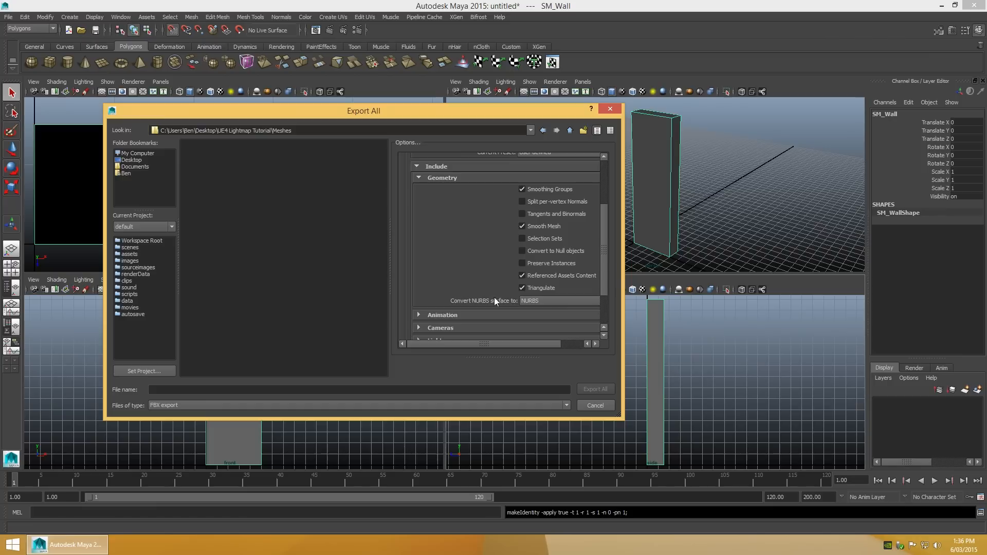
Step: Name the export file SM_Wall and export everything
{"action": "left_click", "coordinate": [236, 391]}
{"action": "type", "text": "SM_Wall"}
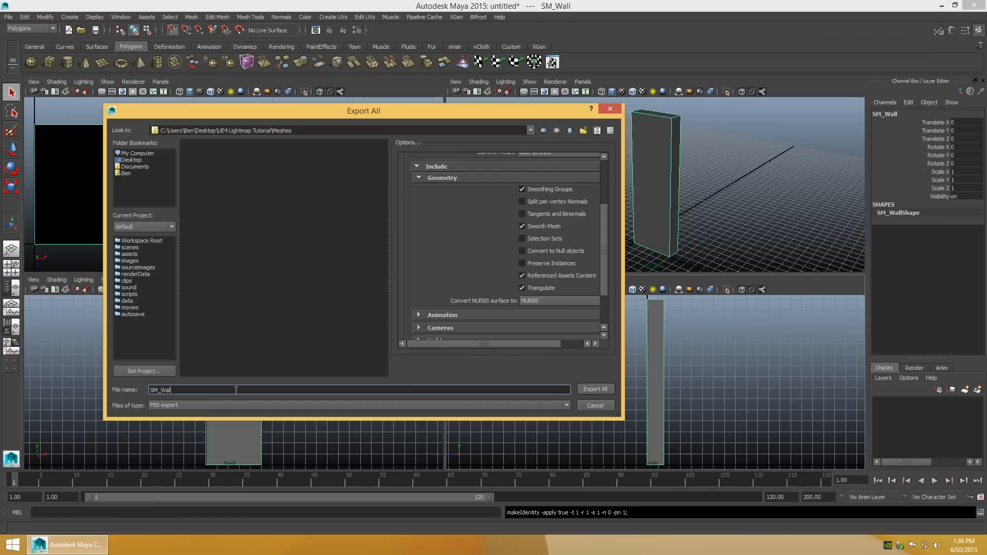
{"action": "left_click", "coordinate": [594, 390]}
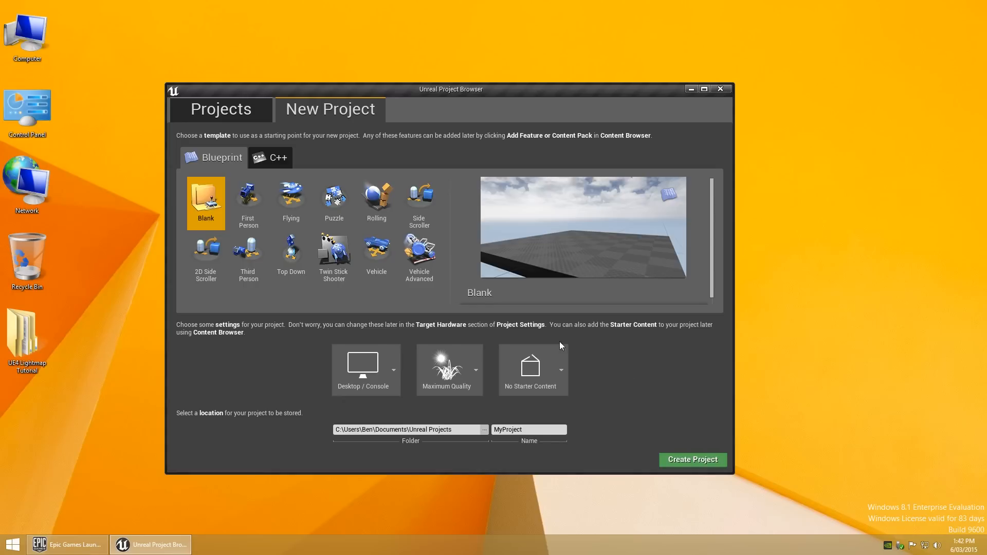
Step: Switch to the Unreal Project Browser and create a Blueprint project from the First Person template
{"action": "left_click", "coordinate": [260, 205]}
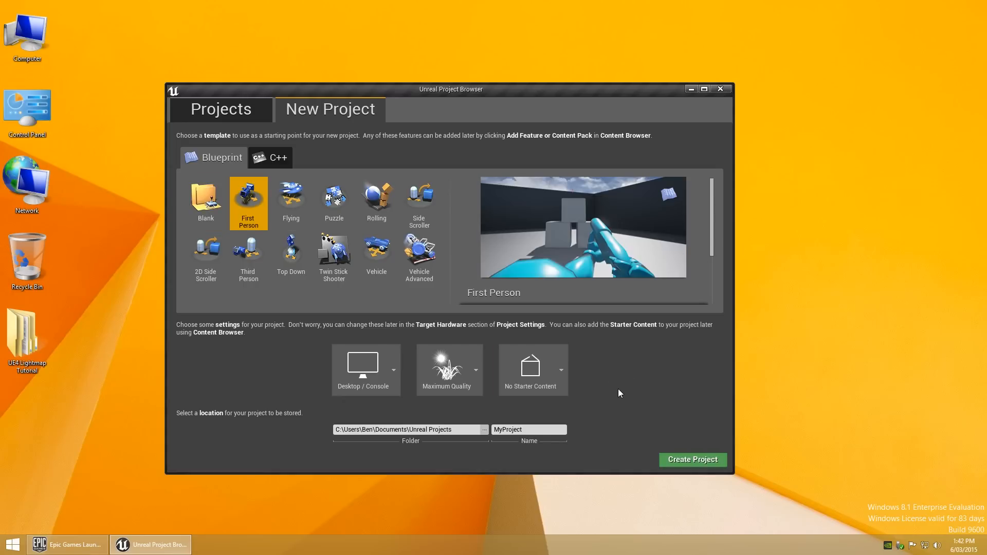
{"action": "left_click", "coordinate": [687, 458]}
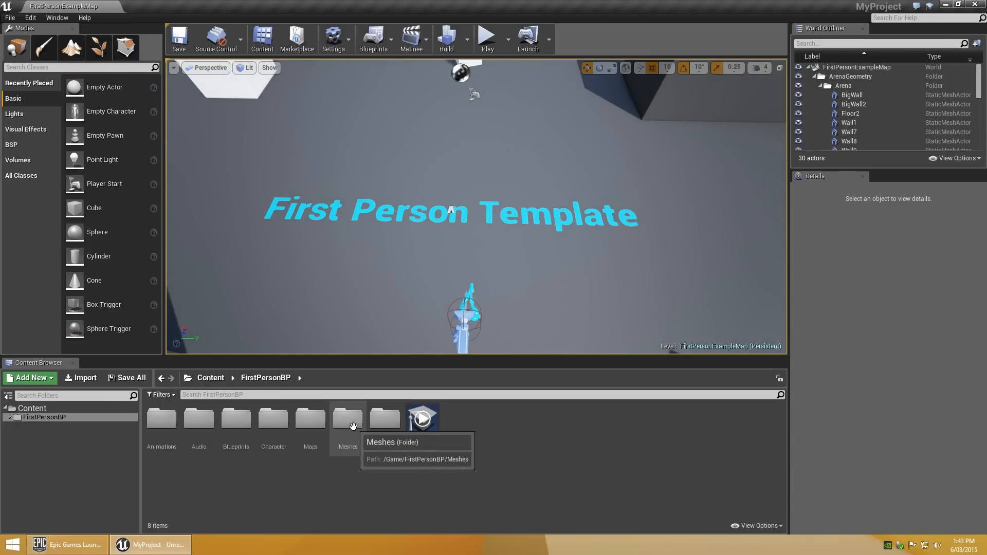
Step: Open the Meshes folder under FirstPersonBP and start an asset import into it
{"action": "left_click", "coordinate": [10, 418]}
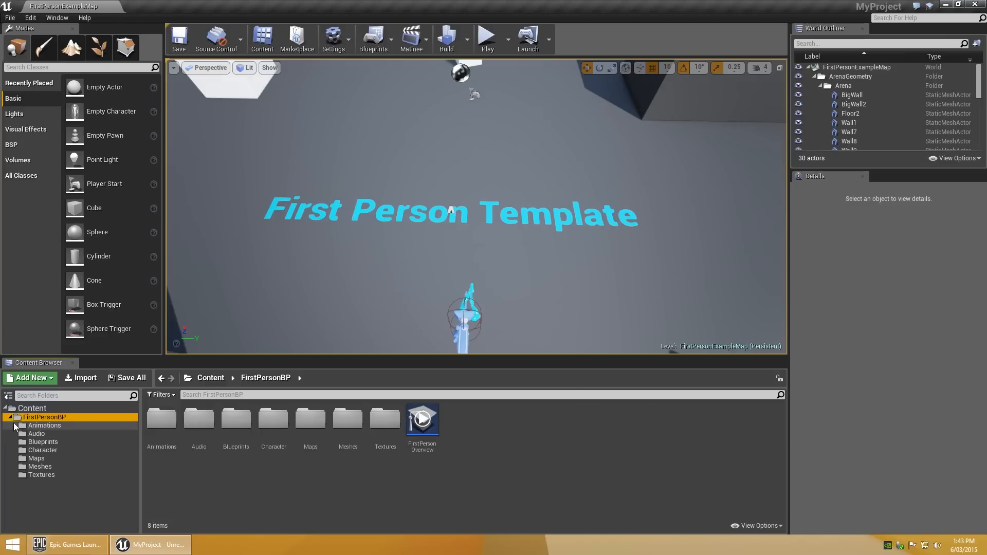
{"action": "left_click", "coordinate": [41, 466]}
{"action": "right_click", "coordinate": [403, 457]}
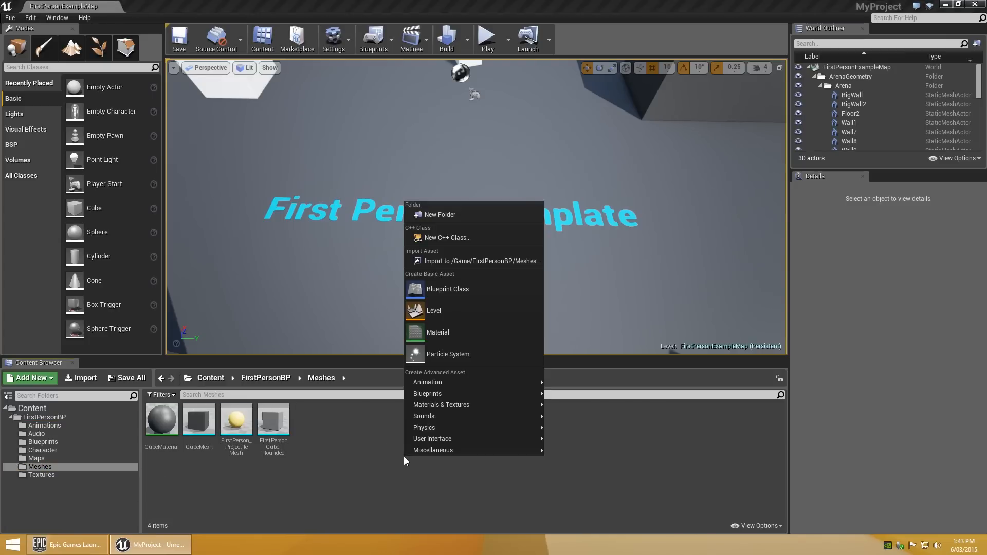
{"action": "left_click", "coordinate": [452, 264]}
Step: Choose the SM_Wall FBX file from the Meshes folder of the desktop's UE4 Lightmap Tutorial folder for import
{"action": "left_click_drag", "start_coordinate": [263, 8], "coordinate": [513, 100]}
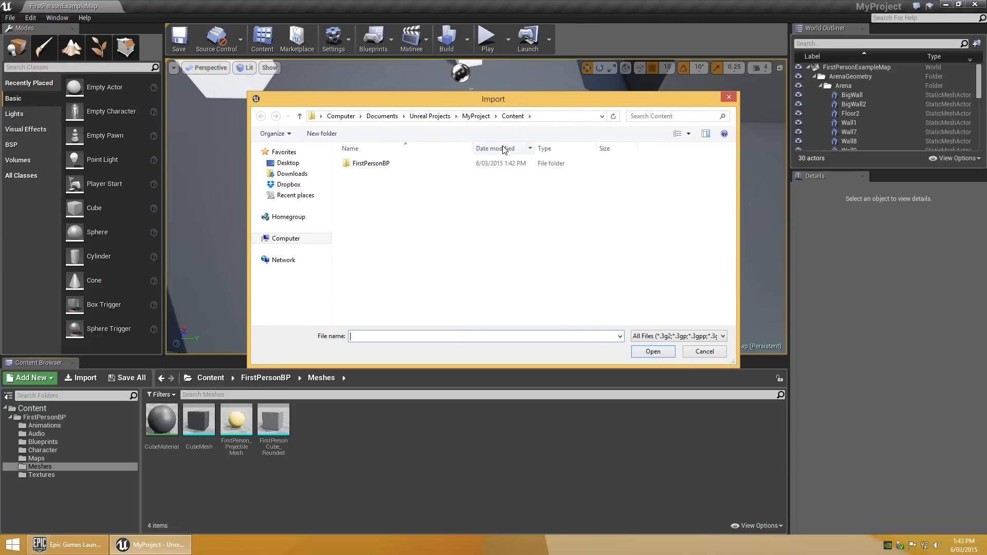
{"action": "left_click", "coordinate": [293, 168]}
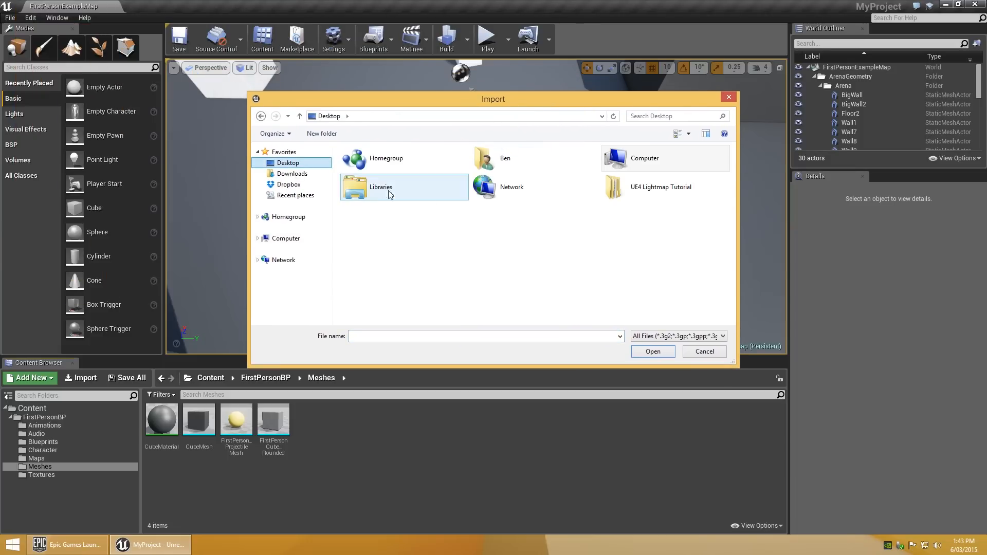
{"action": "double_click", "coordinate": [633, 186]}
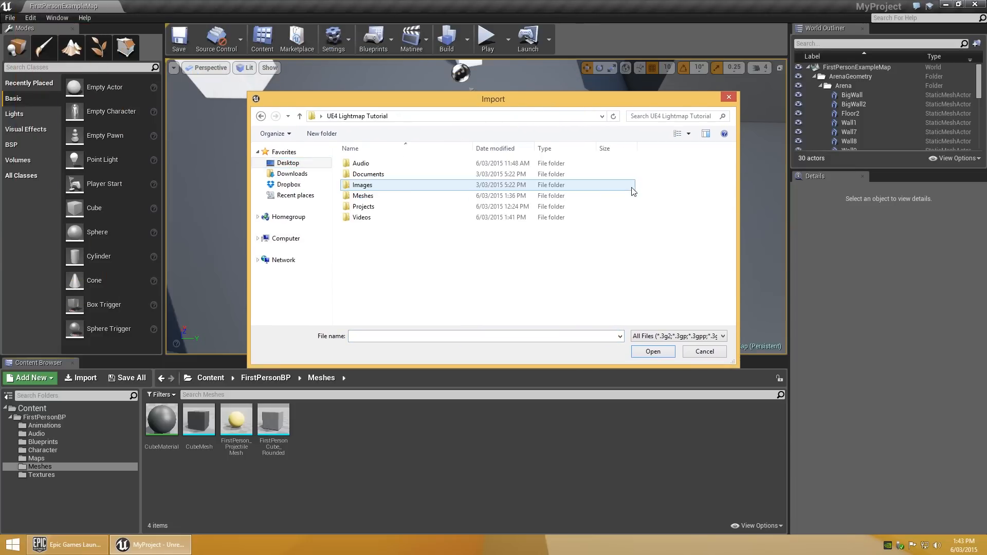
{"action": "double_click", "coordinate": [370, 195]}
{"action": "double_click", "coordinate": [373, 164]}
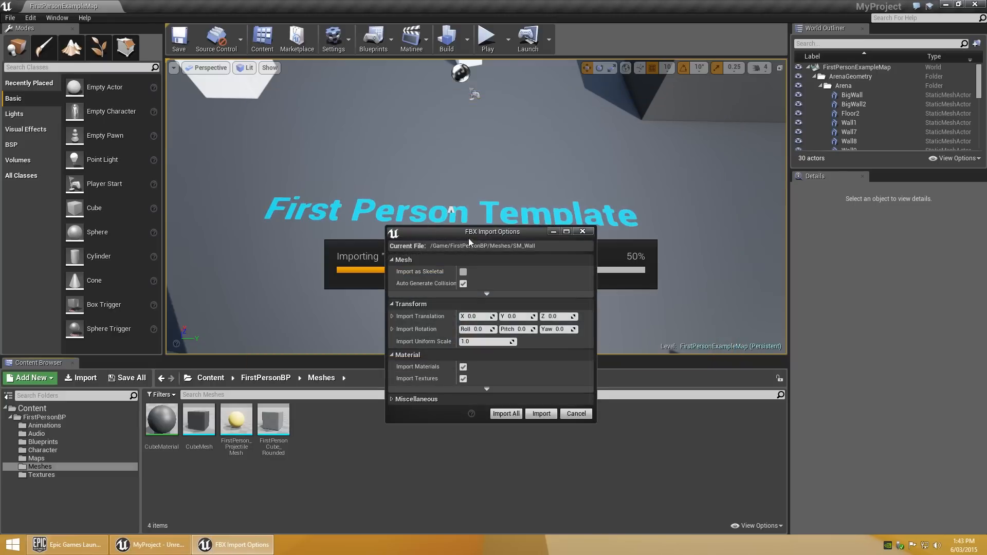
Step: Reveal all FBX import options and turn off Auto Generate Collision, Generate Lightmap UVs and One Convex Hull Per UCX
{"action": "left_click_drag", "start_coordinate": [473, 233], "coordinate": [471, 162]}
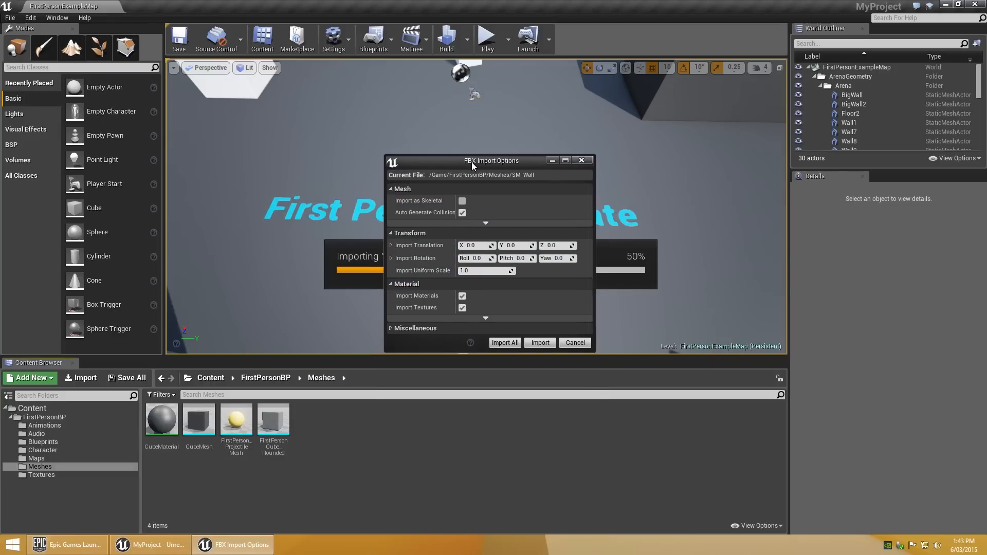
{"action": "left_click", "coordinate": [391, 328]}
{"action": "left_click", "coordinate": [486, 223]}
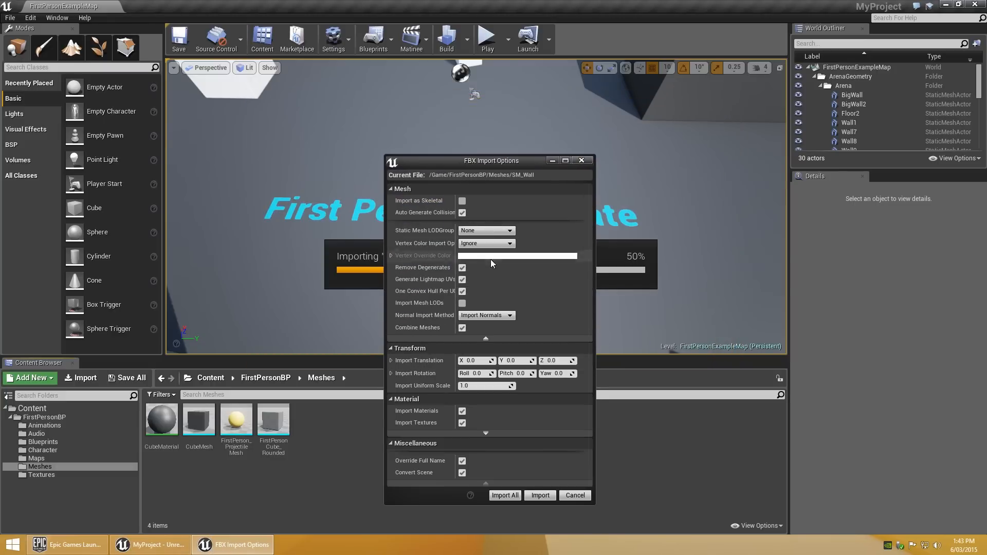
{"action": "left_click", "coordinate": [487, 432]}
{"action": "left_click_drag", "start_coordinate": [494, 164], "coordinate": [489, 131]}
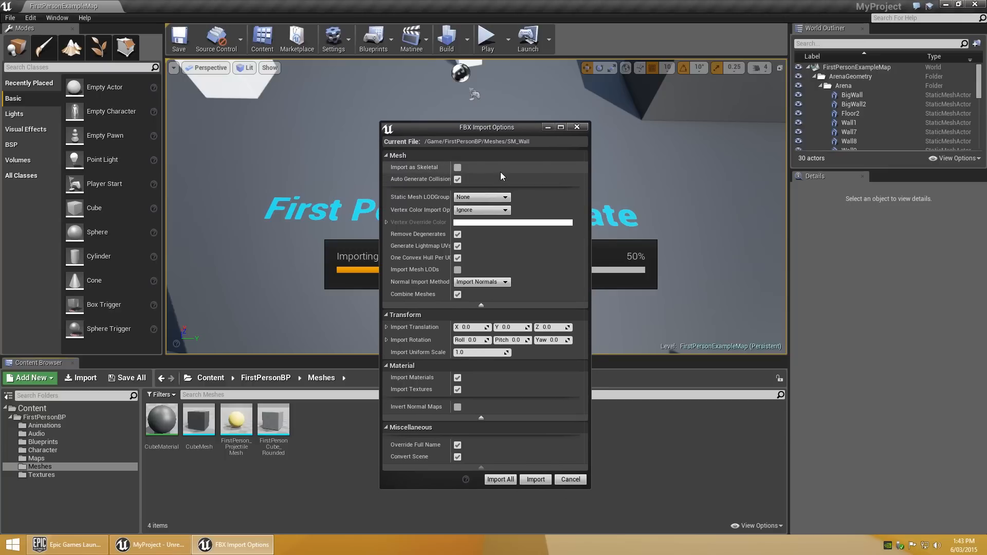
{"action": "left_click", "coordinate": [458, 180]}
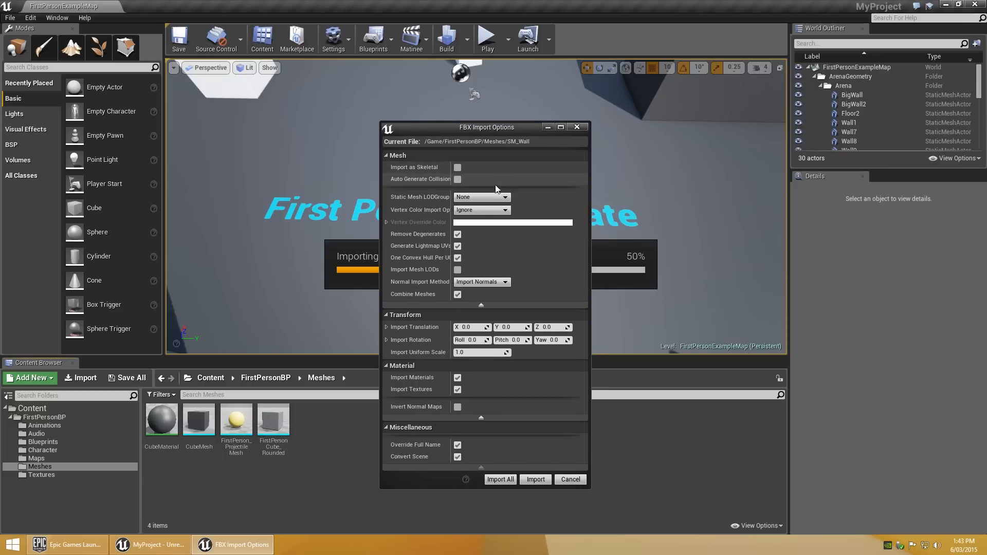
{"action": "left_click", "coordinate": [458, 246]}
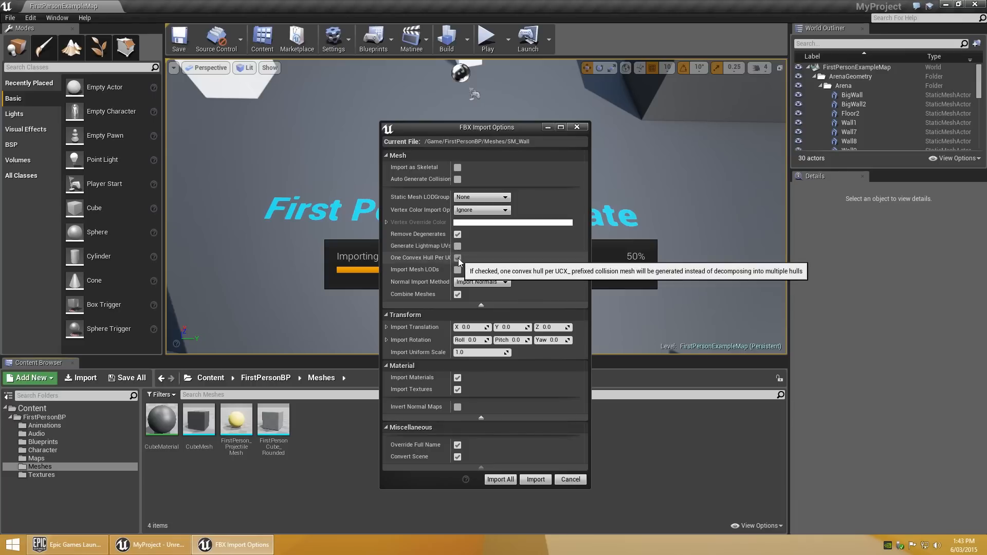
{"action": "left_click", "coordinate": [458, 258]}
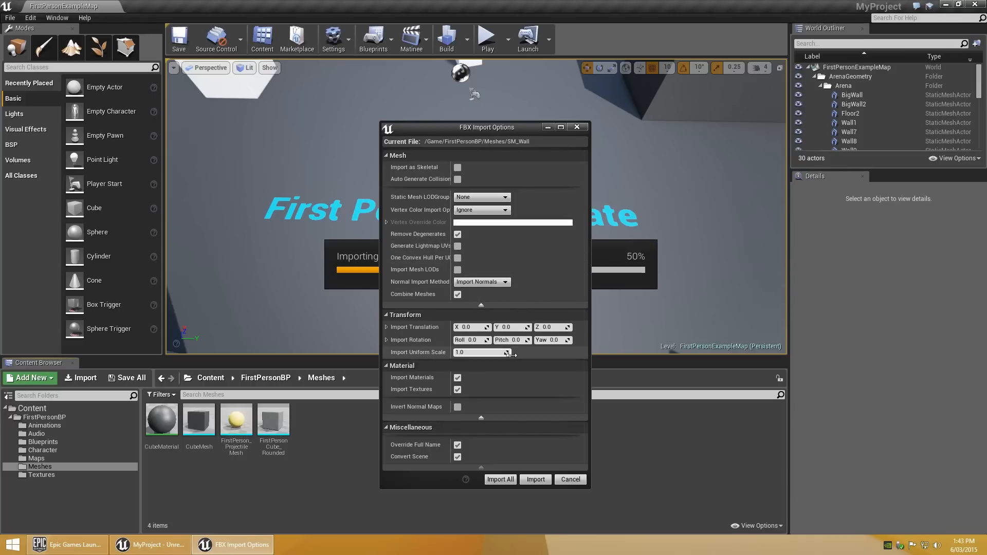
Step: Turn off Import Materials and Import Textures, and import SM_Wall
{"action": "left_click", "coordinate": [459, 378]}
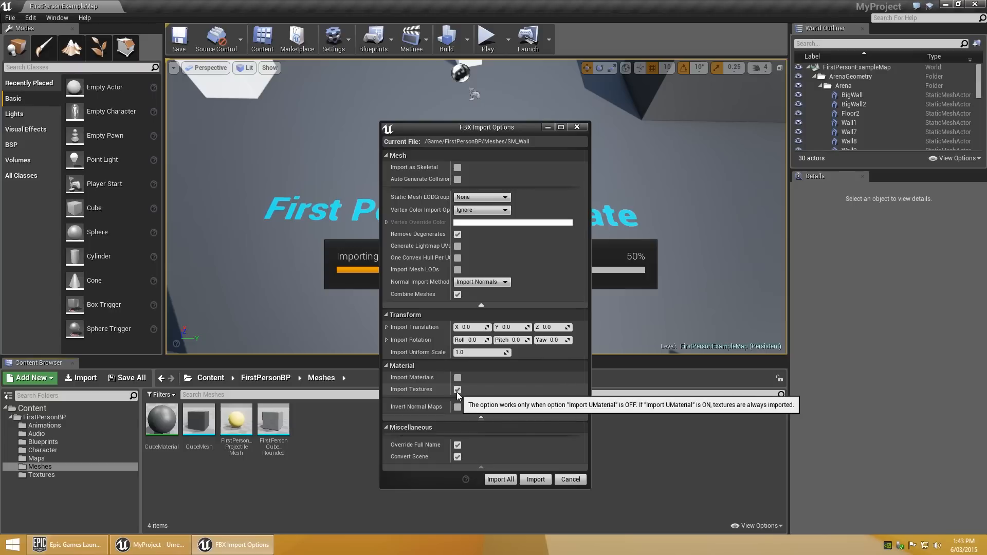
{"action": "left_click", "coordinate": [458, 390]}
{"action": "left_click", "coordinate": [535, 479]}
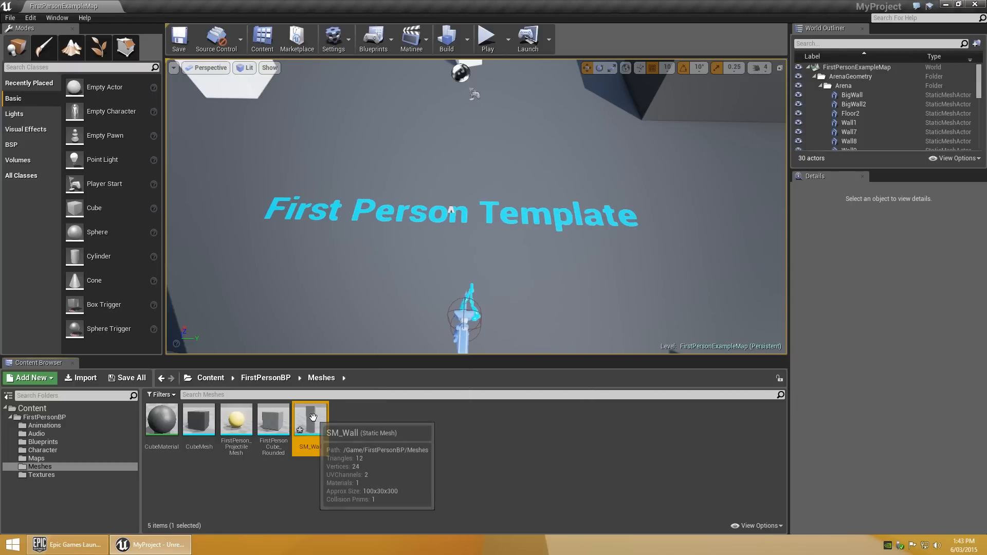
Step: Create a new folder named Materials inside FirstPersonBP
{"action": "left_click", "coordinate": [57, 418]}
{"action": "right_click", "coordinate": [57, 417]}
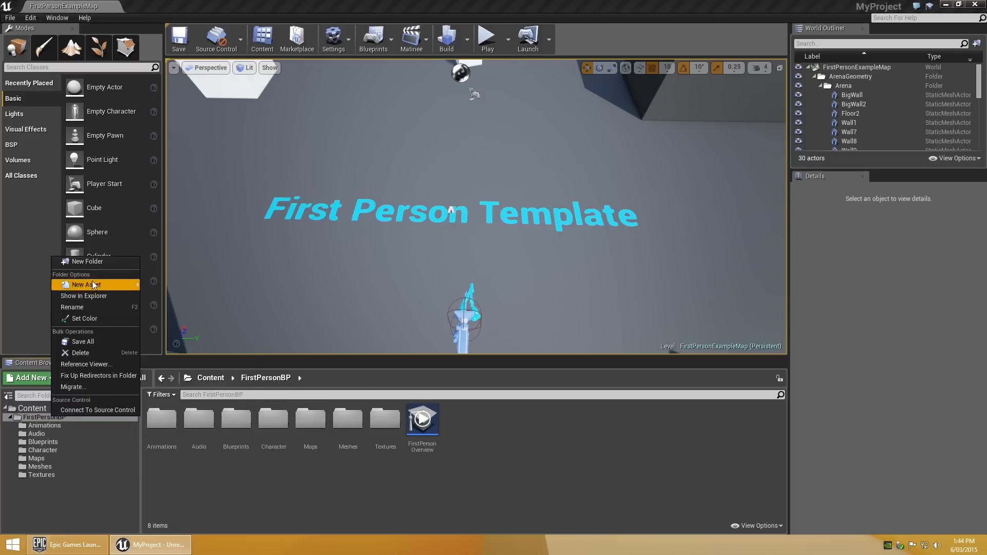
{"action": "left_click", "coordinate": [95, 263]}
{"action": "type", "text": "Materials"}
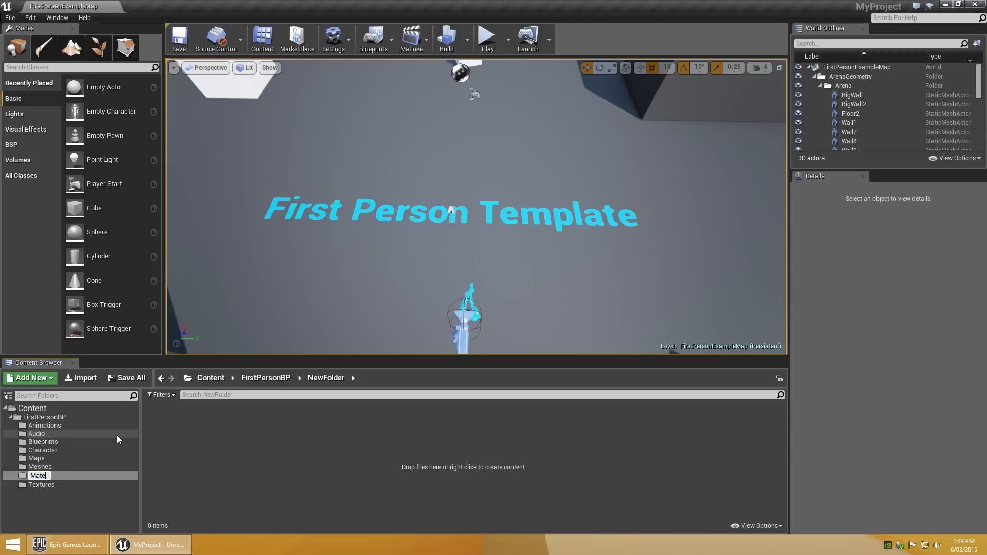
{"action": "key", "text": "Return"}
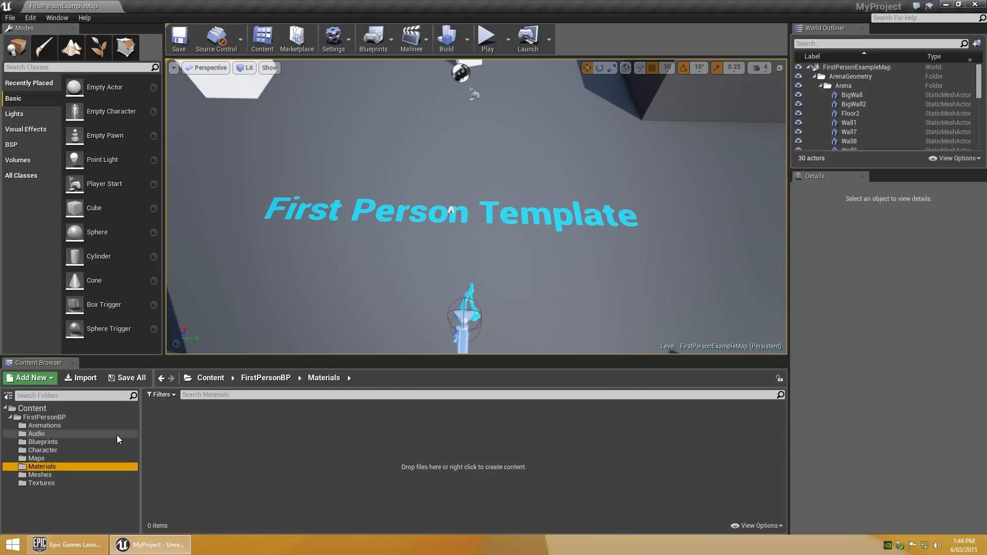
Step: Create a material named M_Wall in the Materials folder and open it for editing
{"action": "right_click", "coordinate": [277, 449]}
{"action": "left_click", "coordinate": [317, 332]}
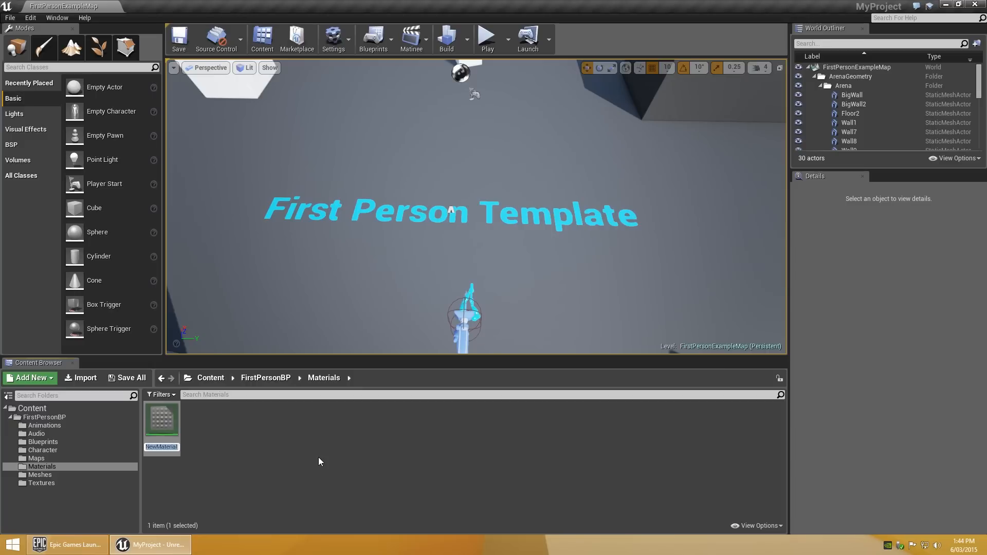
{"action": "type", "text": "M_Wall"}
{"action": "key", "text": "Return"}
{"action": "double_click", "coordinate": [163, 421]}
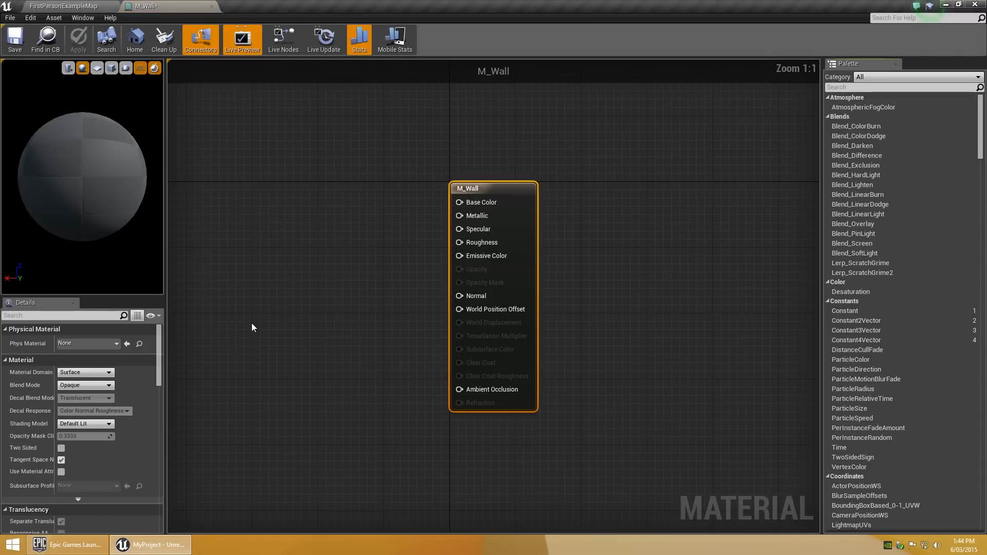
Step: Add a Constant3Vector node, connect it to M_Wall's Base Color and place it just beside the material node
{"action": "right_click_drag", "start_coordinate": [341, 266], "coordinate": [525, 264]}
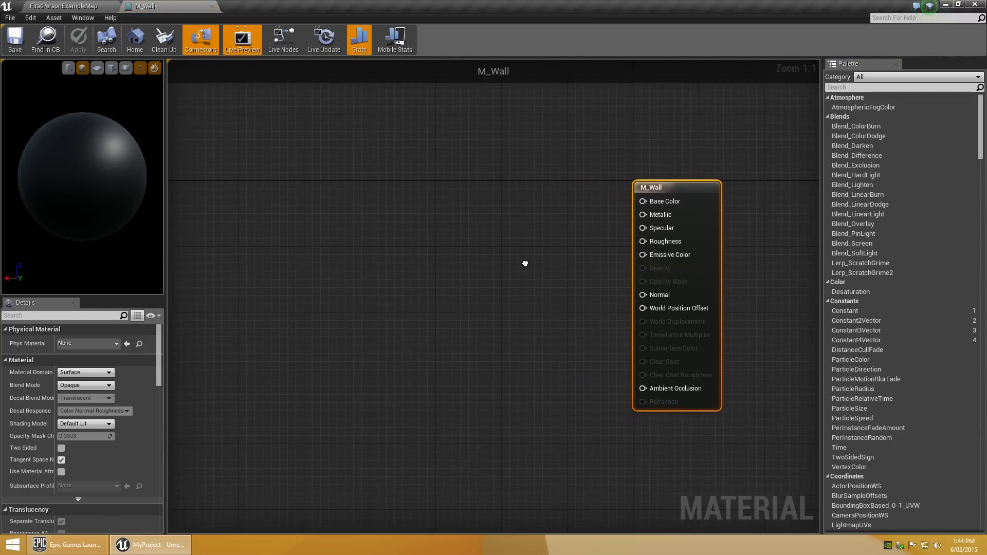
{"action": "left_click", "coordinate": [430, 208]}
{"action": "left_click_drag", "start_coordinate": [485, 225], "coordinate": [644, 202]}
{"action": "left_click_drag", "start_coordinate": [453, 207], "coordinate": [533, 185]}
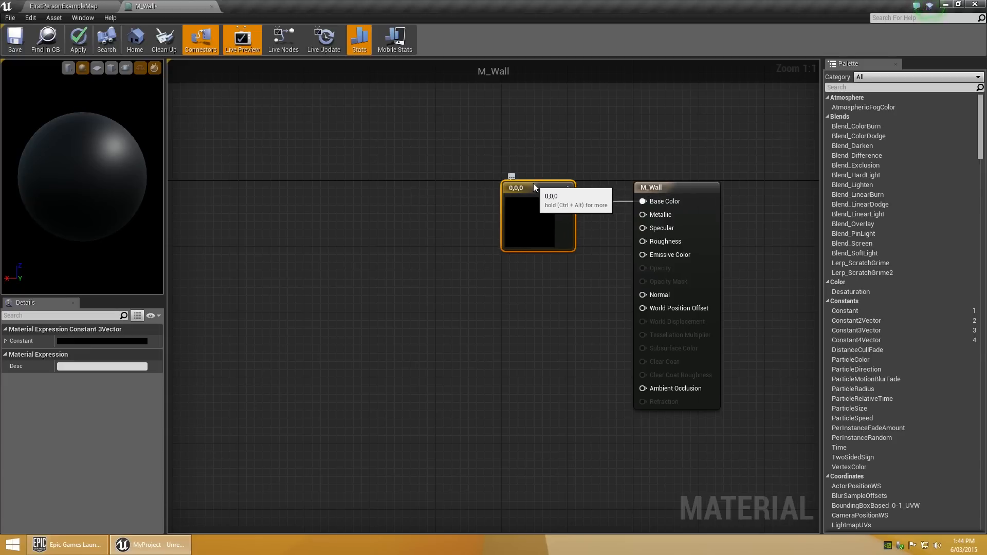
Step: Set the Constant3Vector colour to R 1, G 1 and B 0.8
{"action": "left_click", "coordinate": [6, 341]}
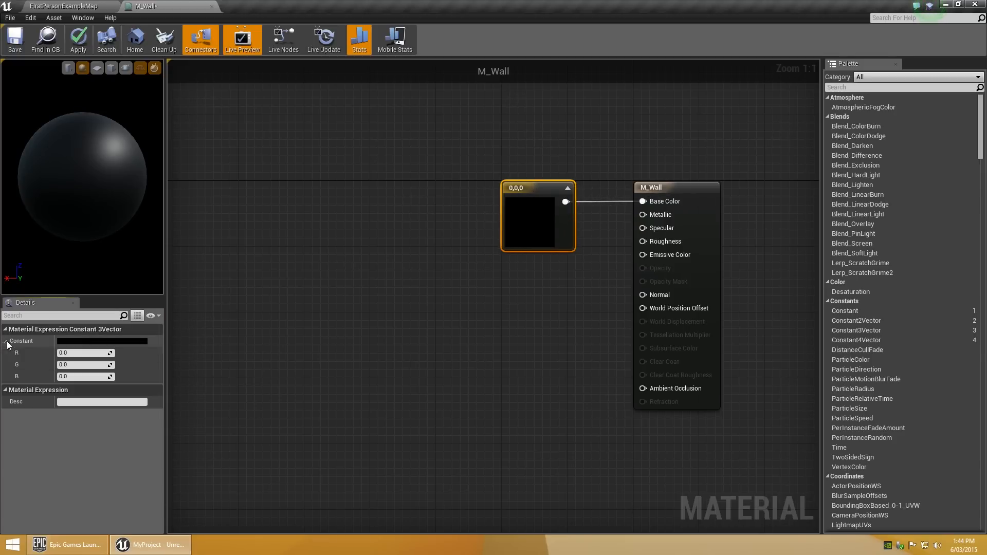
{"action": "left_click", "coordinate": [83, 353]}
{"action": "type", "text": "1"}
{"action": "key", "text": "Tab"}
{"action": "type", "text": "1"}
{"action": "key", "text": "Tab"}
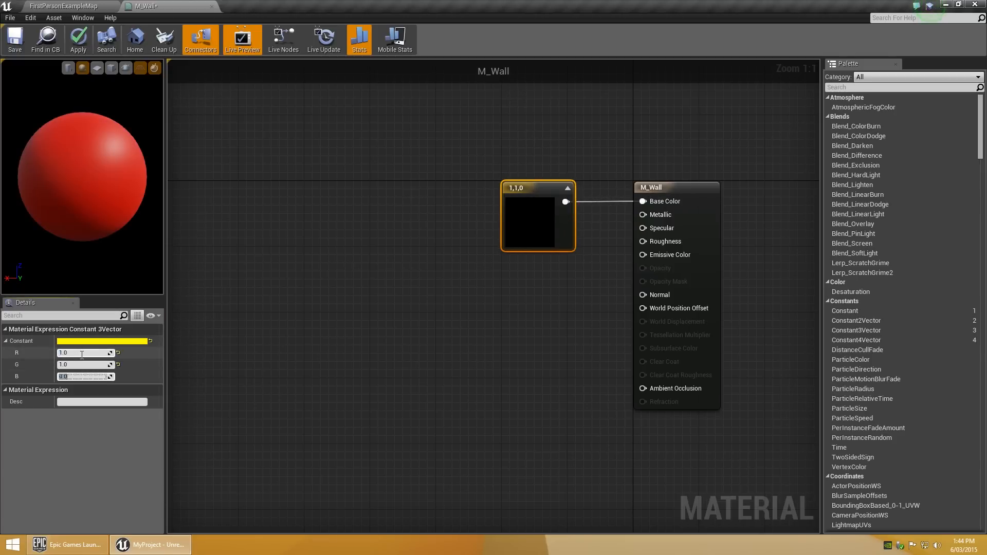
{"action": "type", "text": "0.8"}
{"action": "key", "text": "Return"}
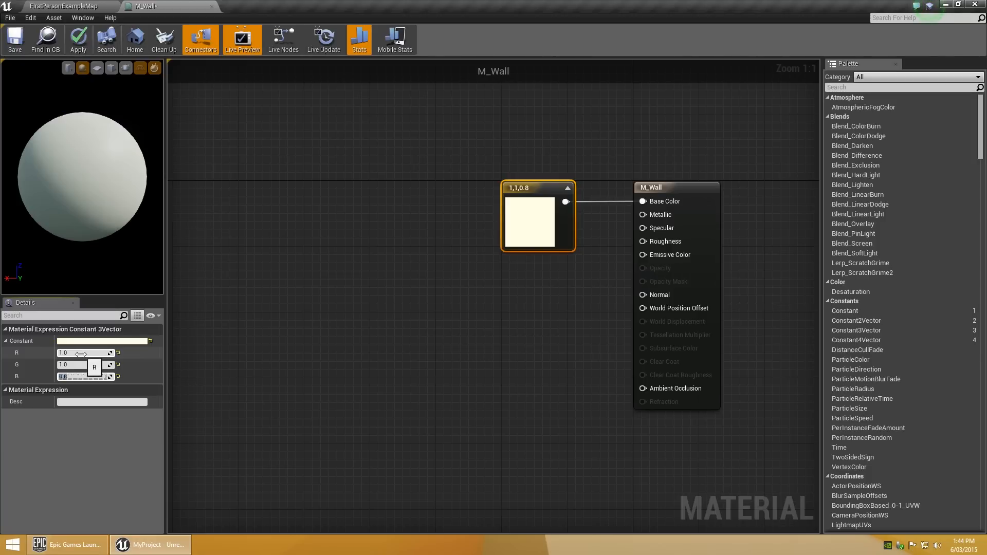
Step: Save the M_Wall material and close its editor
{"action": "left_click", "coordinate": [345, 287]}
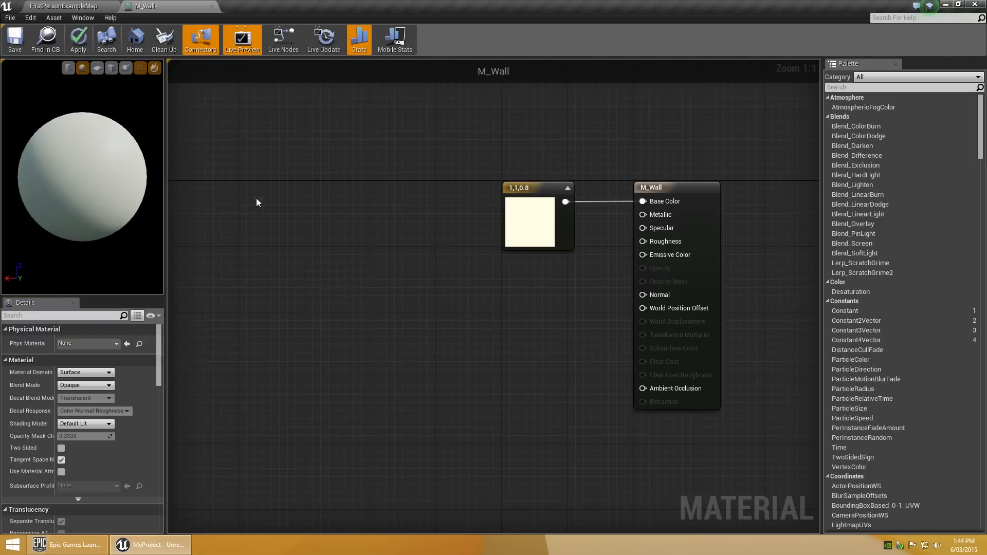
{"action": "left_click", "coordinate": [26, 44]}
{"action": "left_click", "coordinate": [211, 7]}
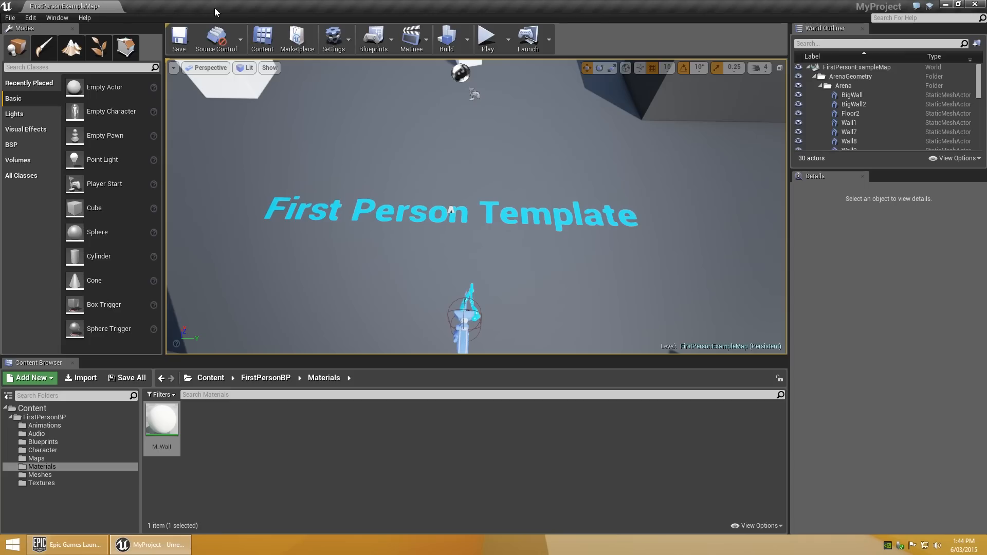
Step: Open SM_Wall from the Meshes folder and assign the M_Wall material to Element 0
{"action": "left_click", "coordinate": [44, 474]}
{"action": "left_click", "coordinate": [302, 424]}
{"action": "double_click", "coordinate": [301, 425]}
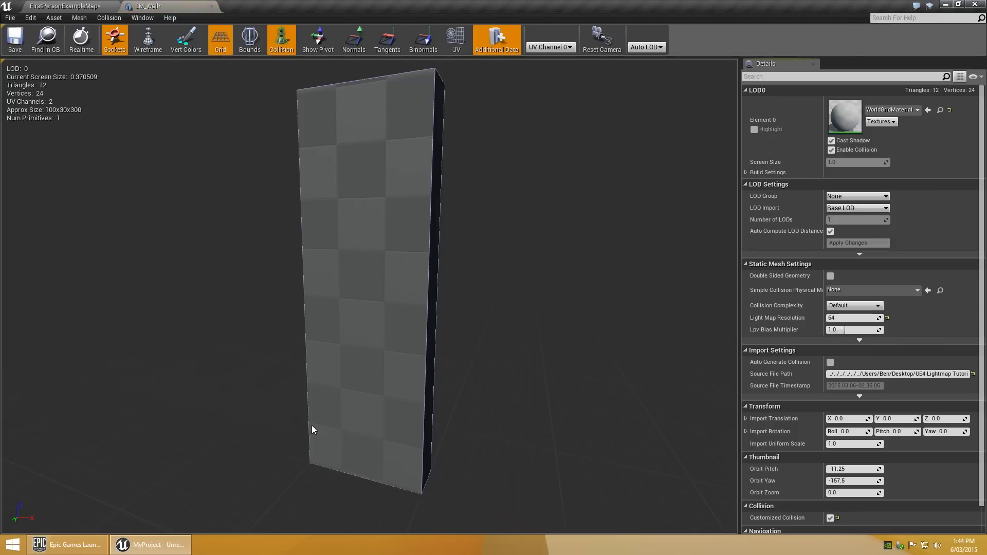
{"action": "left_click", "coordinate": [916, 110]}
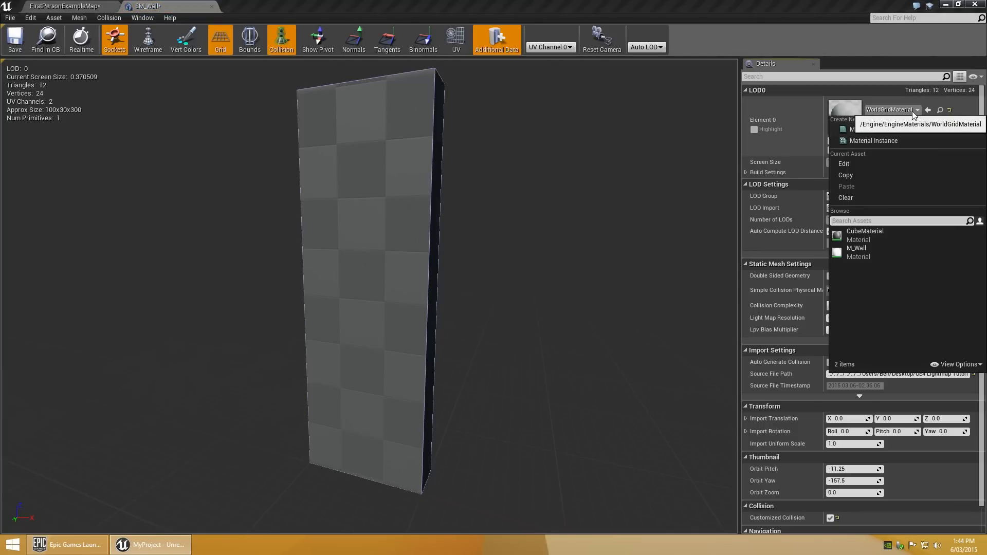
{"action": "left_click", "coordinate": [864, 250]}
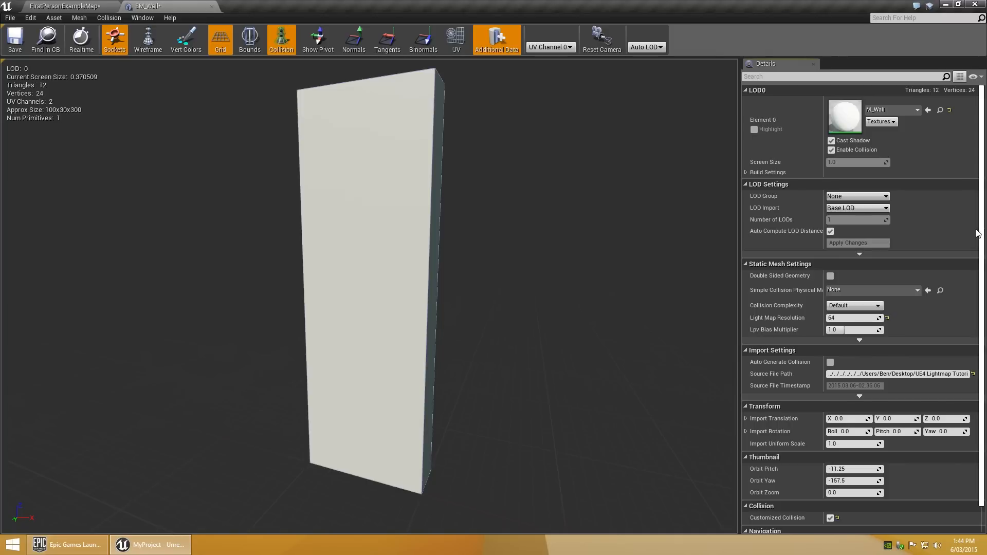
Step: Inspect the wall mesh from another angle, its pivot location and the UV layouts of channels 0 and 1
{"action": "scroll", "coordinate": [568, 268], "scroll_direction": "down", "scroll_amount": 4}
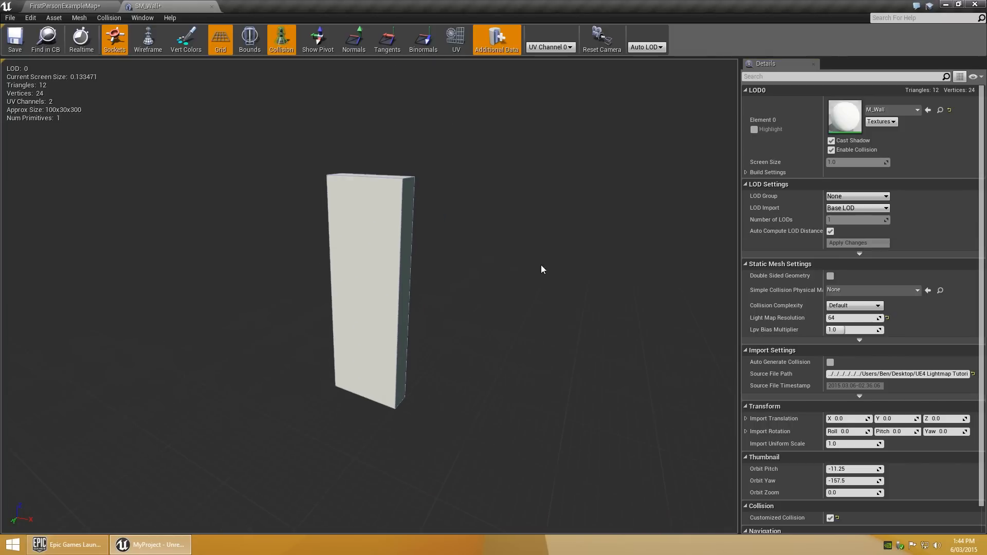
{"action": "left_click_drag", "start_coordinate": [542, 265], "coordinate": [517, 265]}
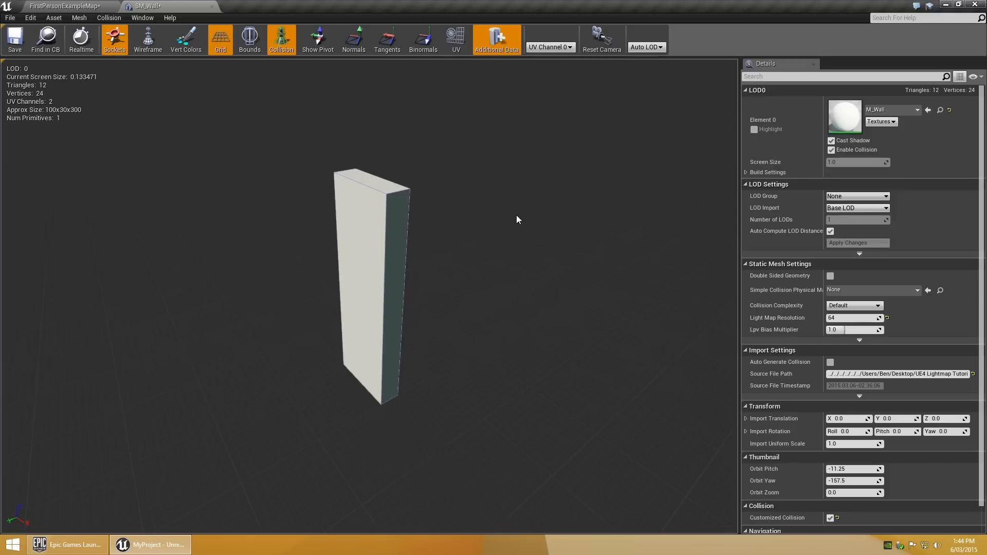
{"action": "left_click", "coordinate": [320, 52]}
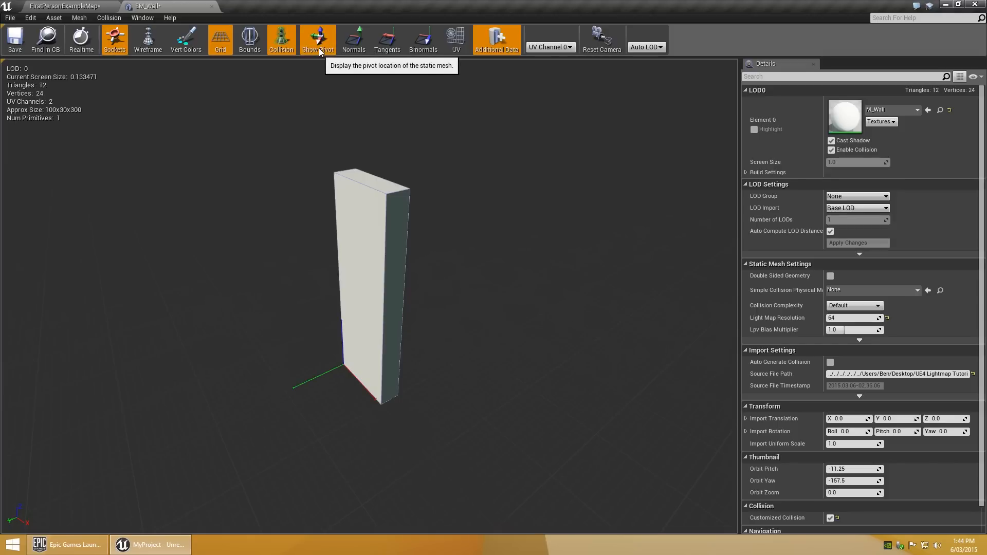
{"action": "left_click", "coordinate": [319, 52]}
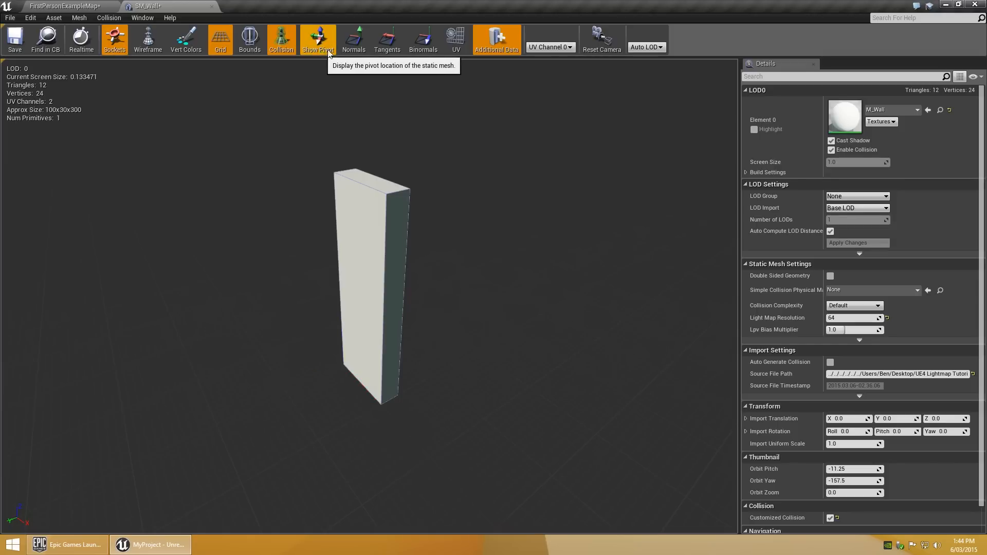
{"action": "left_click", "coordinate": [456, 42]}
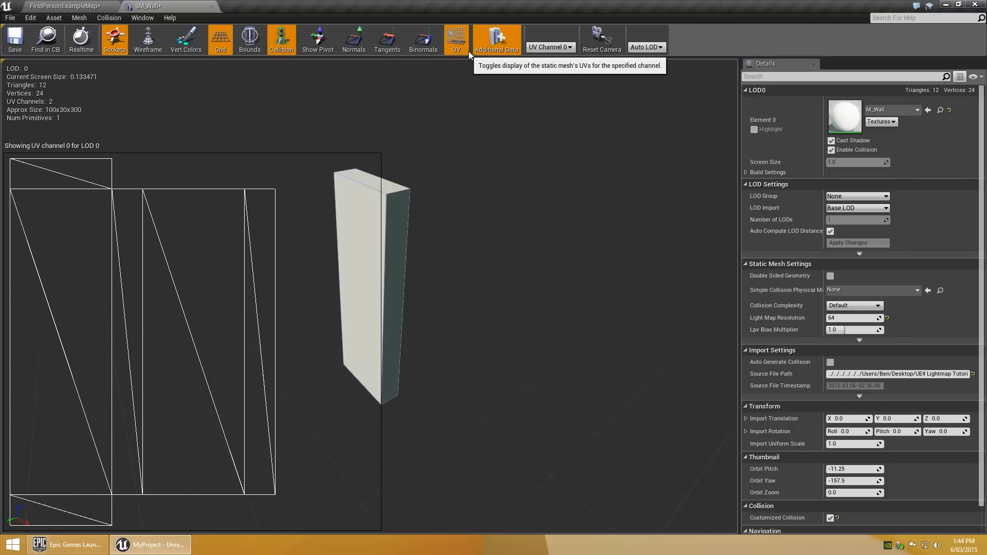
{"action": "left_click", "coordinate": [551, 48]}
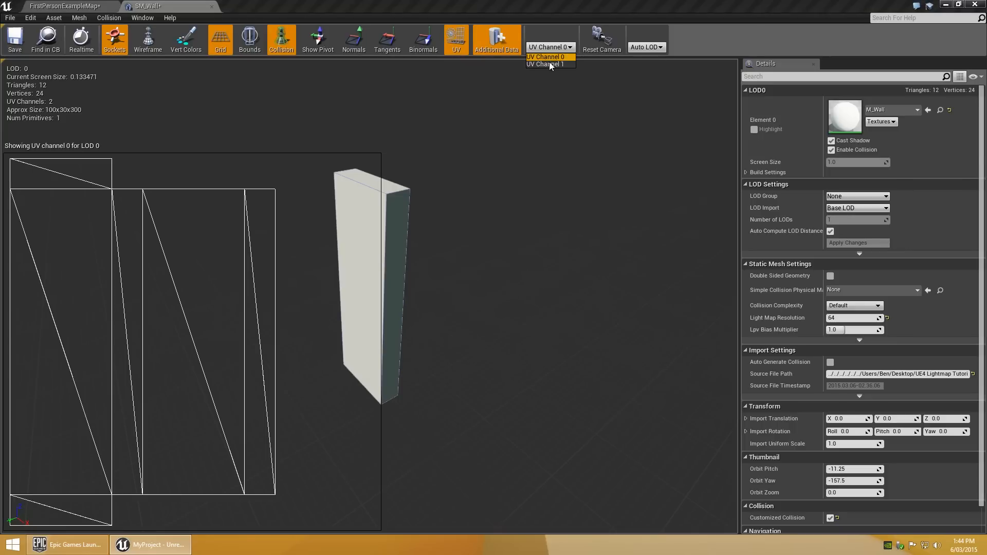
{"action": "left_click", "coordinate": [549, 64]}
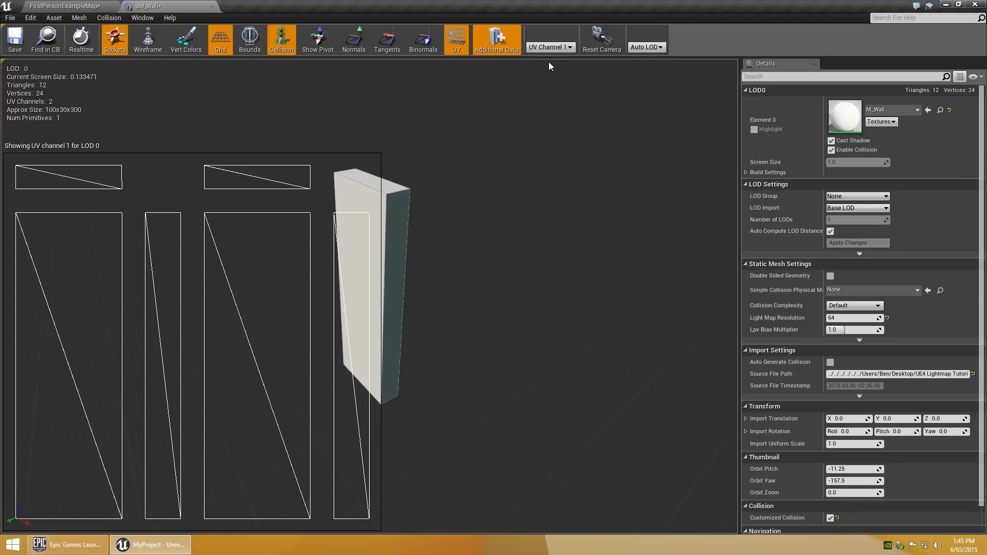
{"action": "left_click", "coordinate": [551, 47]}
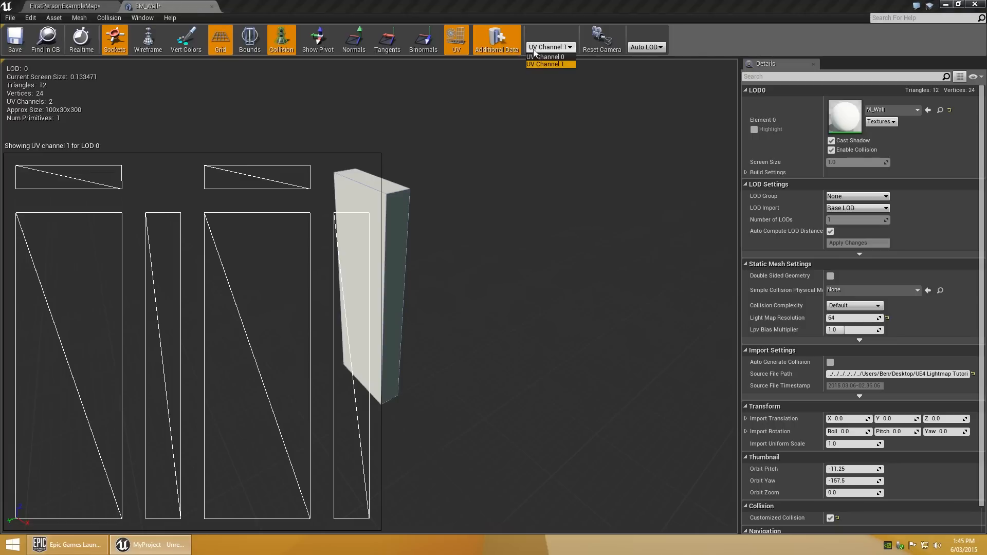
{"action": "left_click", "coordinate": [547, 56]}
{"action": "left_click", "coordinate": [456, 41]}
Step: Save the SM_Wall mesh and close its editor
{"action": "left_click", "coordinate": [15, 46]}
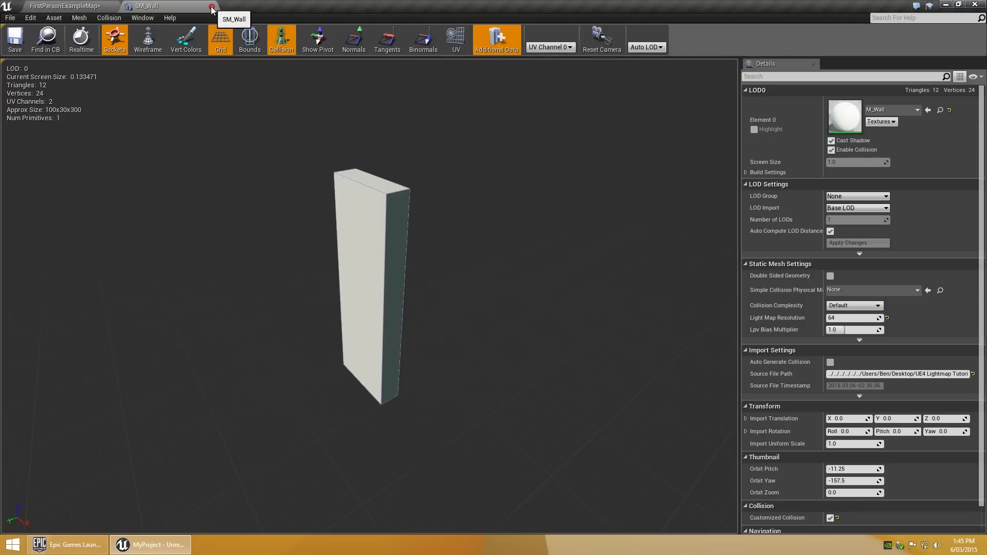
{"action": "left_click", "coordinate": [211, 7]}
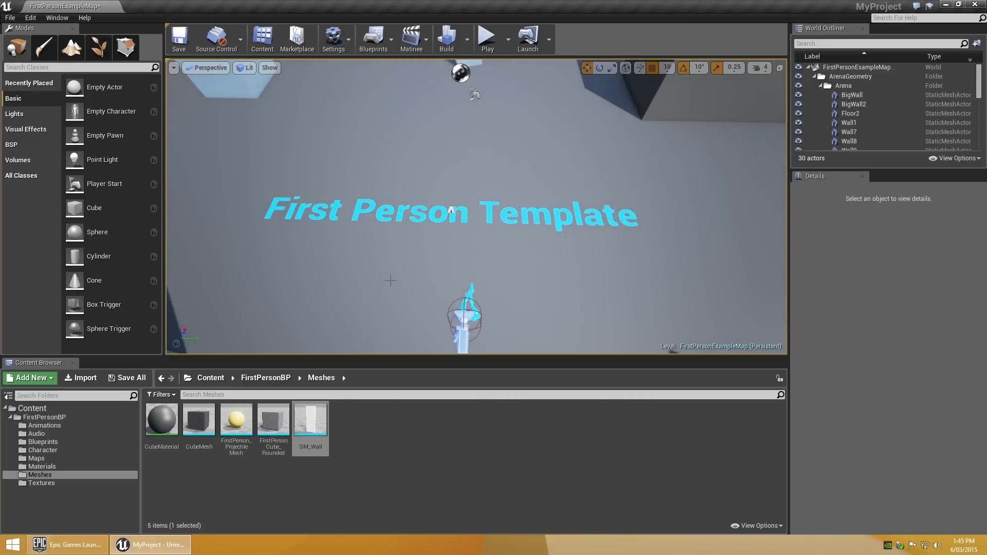
Step: Place an SM_Wall instance on the level floor near the player character, at about X -350, Y -190, Z 130
{"action": "left_click_drag", "start_coordinate": [311, 427], "coordinate": [413, 240]}
{"action": "right_click_drag", "start_coordinate": [413, 241], "coordinate": [342, 149]}
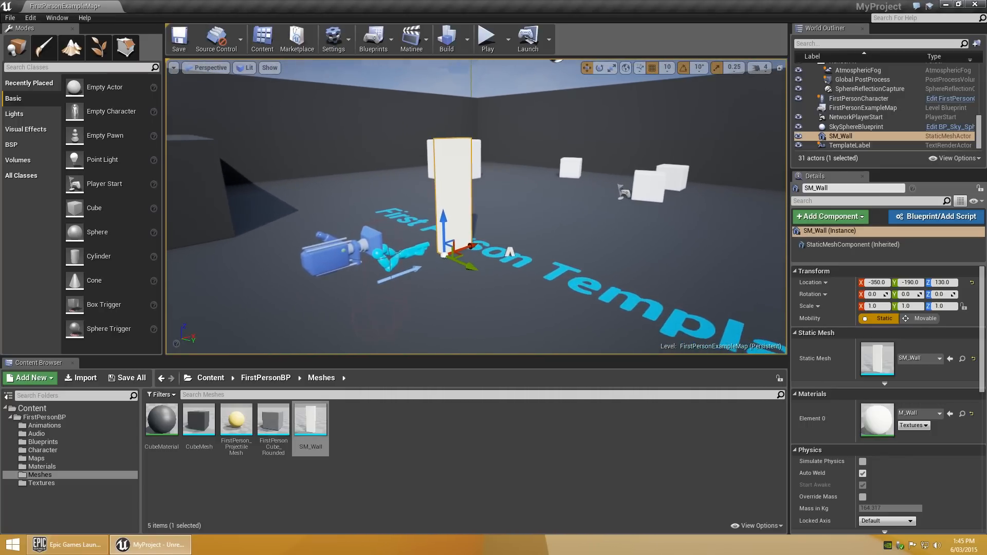
Step: Rotate the placed wall about its vertical axis
{"action": "left_click", "coordinate": [599, 67]}
{"action": "mouse_move", "coordinate": [465, 283]}
{"action": "left_mouse_down"}
{"action": "mouse_move", "coordinate": [406, 281]}
{"action": "mouse_move", "coordinate": [456, 281]}
{"action": "left_mouse_up"}
{"action": "left_click", "coordinate": [553, 276]}
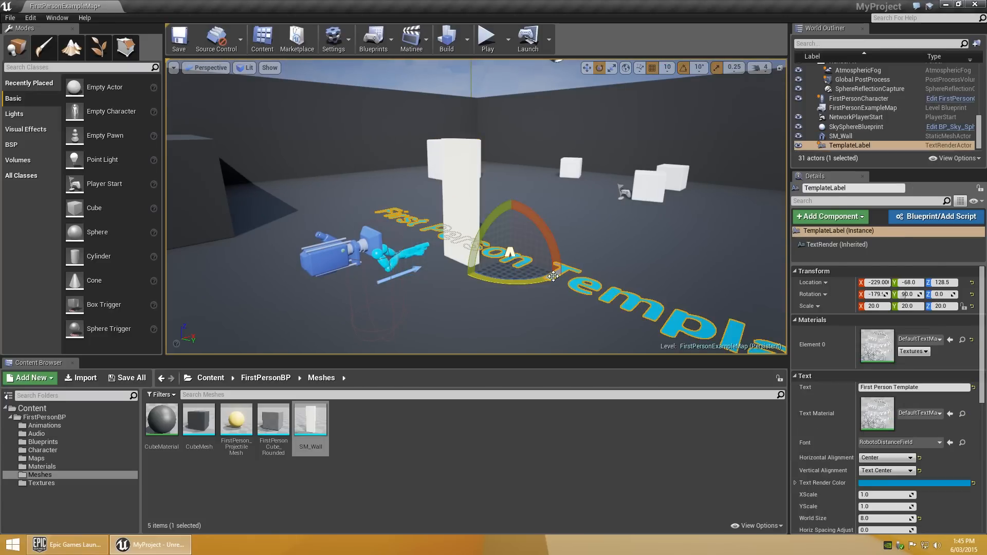
Step: Delete the First Person Template text from the level
{"action": "key", "text": "Delete"}
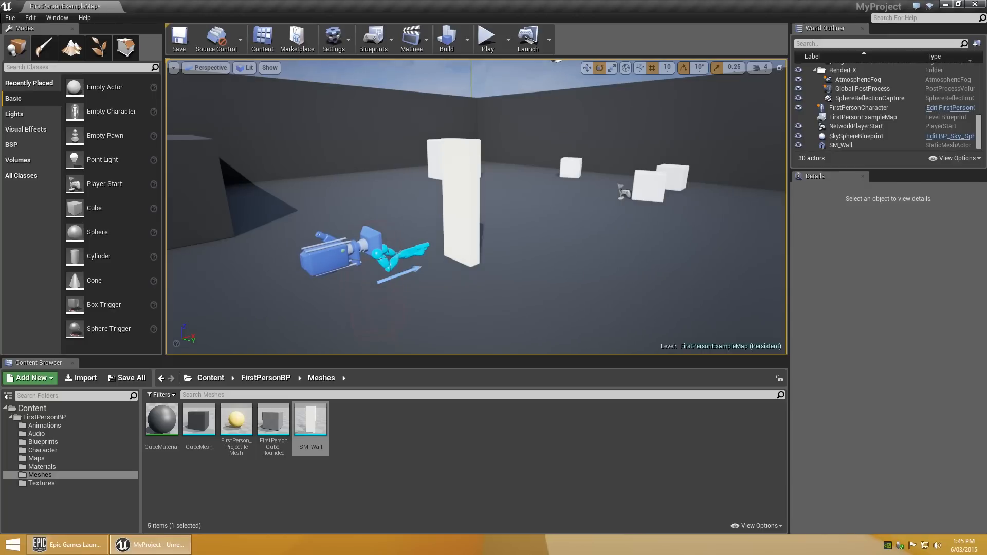
Step: Duplicate the placed SM_Wall four times along the Y axis in 100-unit increments, ending at Y 210, to form one continuous wall
{"action": "left_click", "coordinate": [841, 145]}
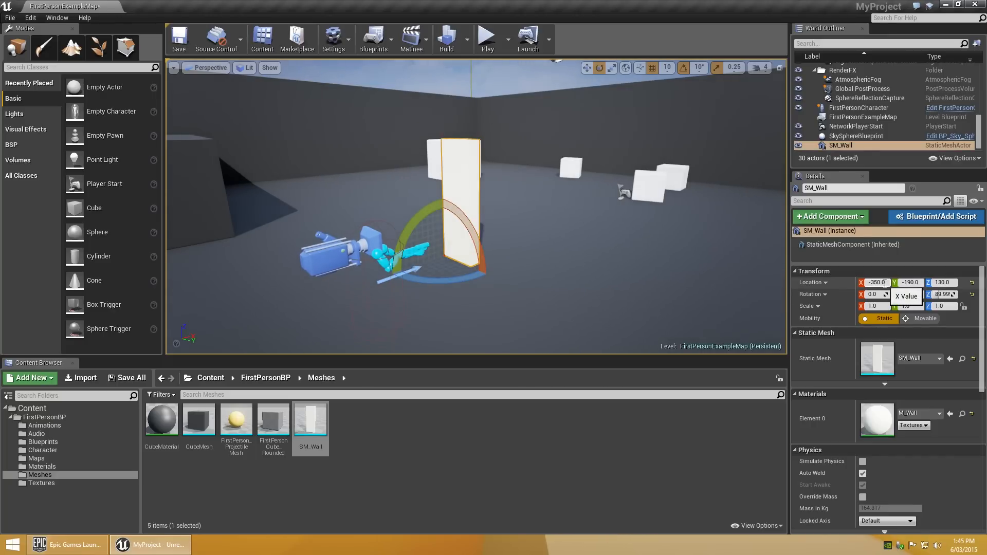
{"action": "key", "text": "f"}
{"action": "left_click_drag", "start_coordinate": [476, 206], "coordinate": [521, 198], "text": "alt"}
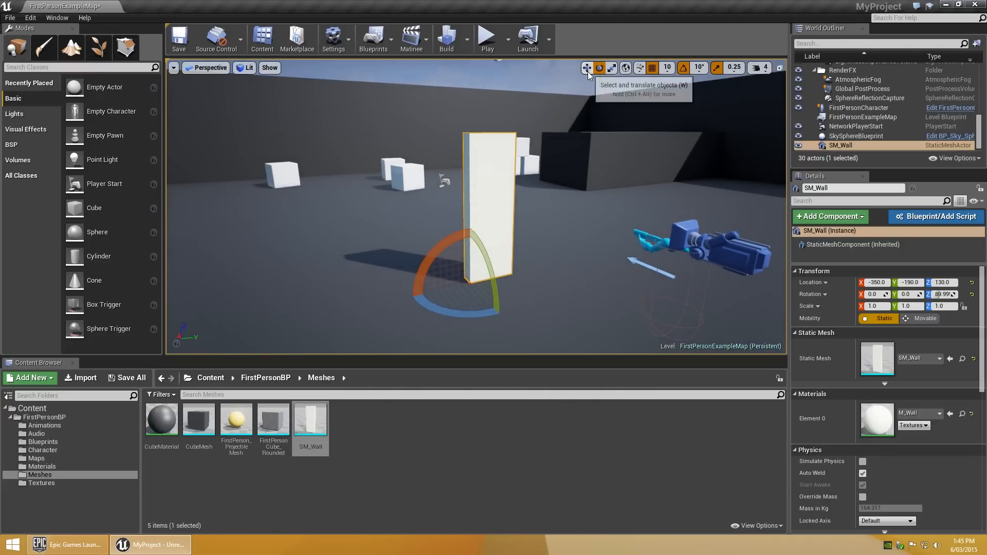
{"action": "key", "text": "w"}
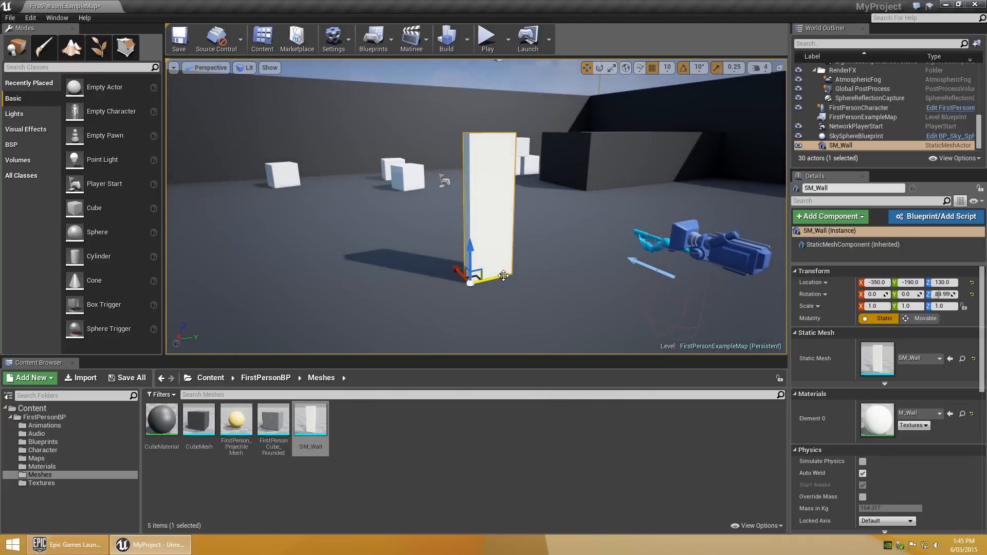
{"action": "left_click_drag", "start_coordinate": [505, 276], "coordinate": [601, 293], "text": "alt"}
{"action": "right_click_drag", "start_coordinate": [575, 324], "coordinate": [656, 323]}
{"action": "key", "text": "a"}
{"action": "key", "text": "s"}
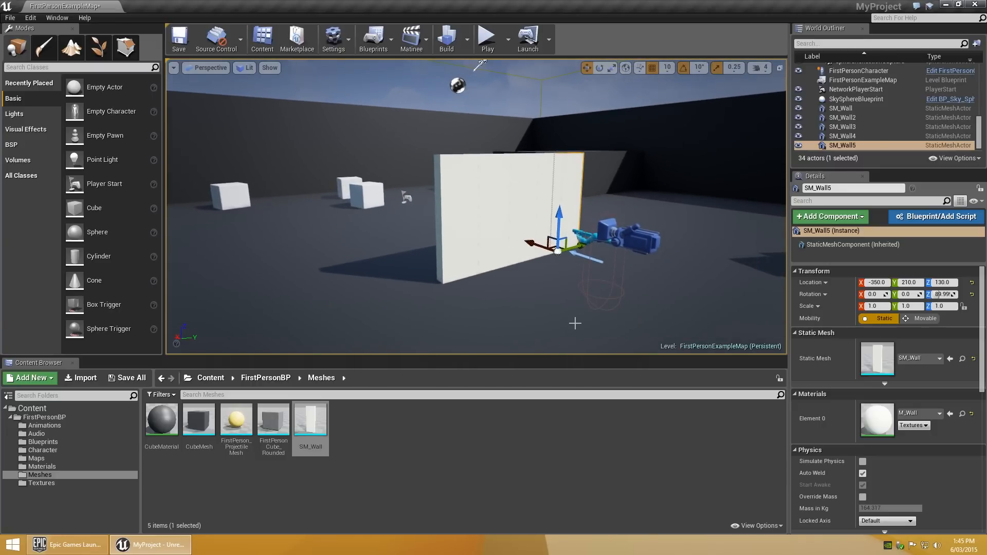
Step: Build the level's lighting at Production quality
{"action": "left_click", "coordinate": [468, 45]}
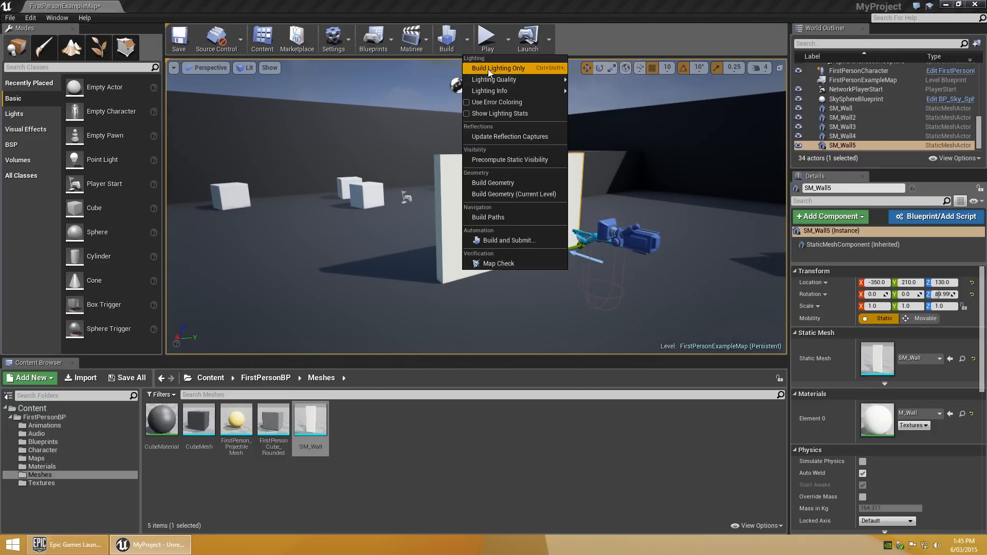
{"action": "mouse_move", "coordinate": [510, 79]}
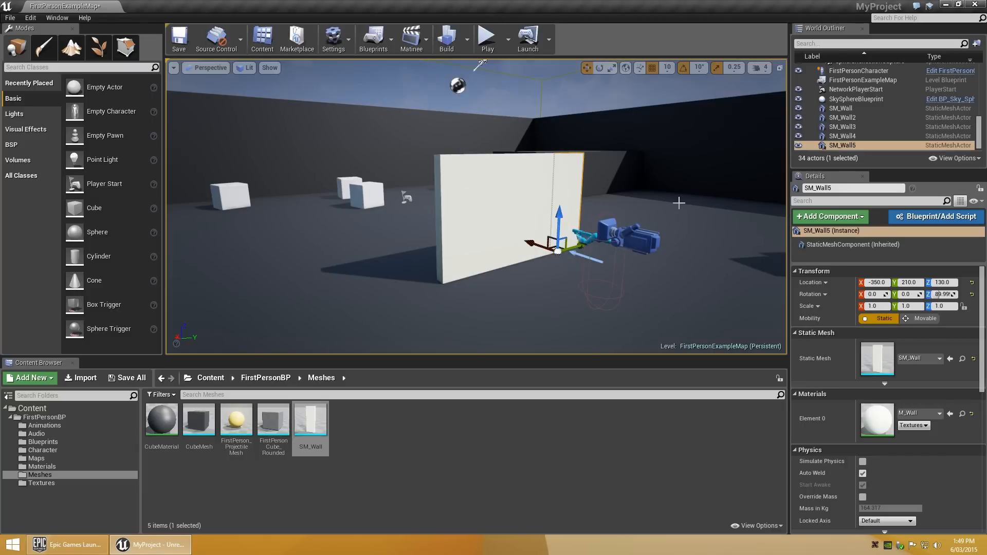
Step: Play the level, examine the lit face of the wall up close and fire projectiles at it to test collision
{"action": "left_click", "coordinate": [487, 37]}
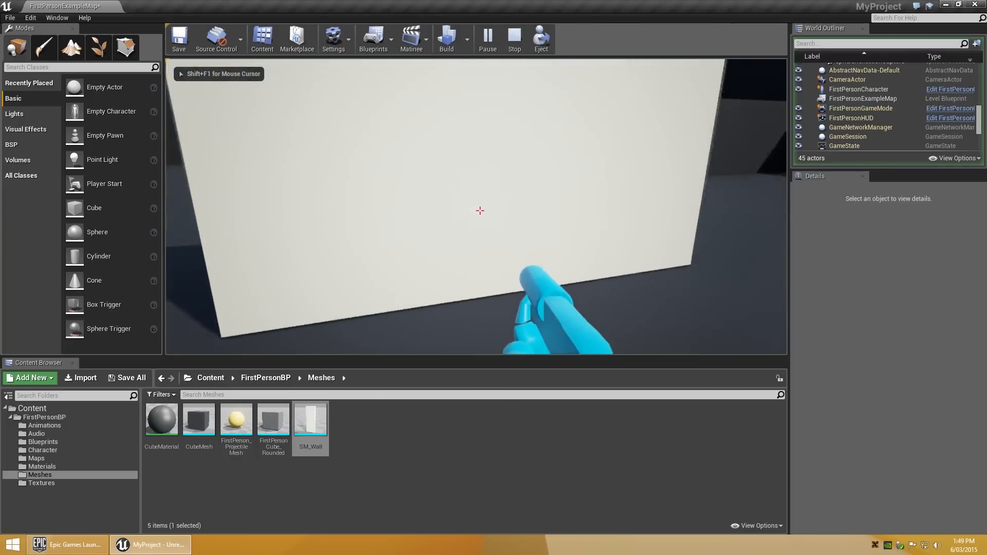
{"action": "key", "text": "w"}
{"action": "key", "text": "a"}
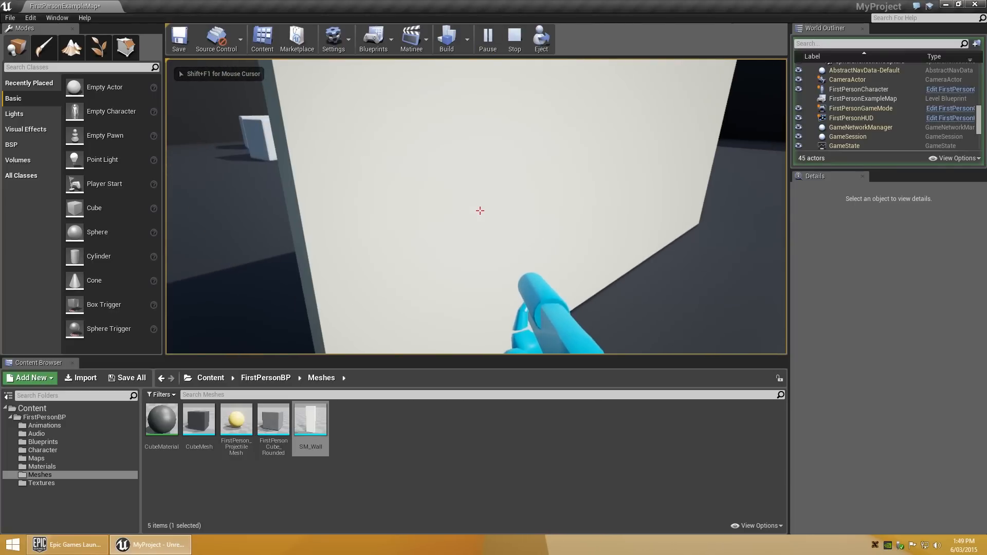
{"action": "key", "text": "d"}
{"action": "key", "text": "s"}
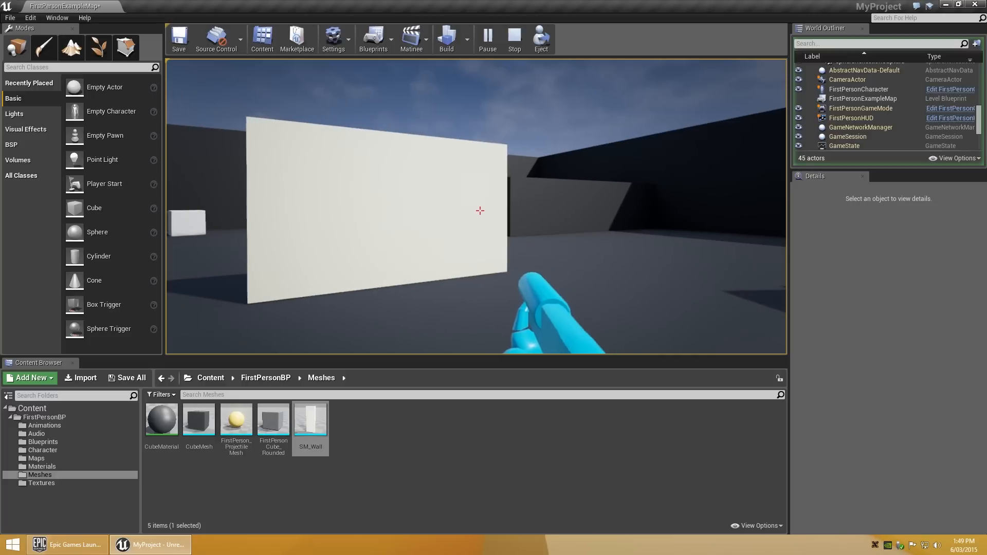
{"action": "left_click", "coordinate": [480, 211]}
{"action": "left_click", "coordinate": [480, 210]}
{"action": "left_click", "coordinate": [480, 211]}
{"action": "key", "text": "w"}
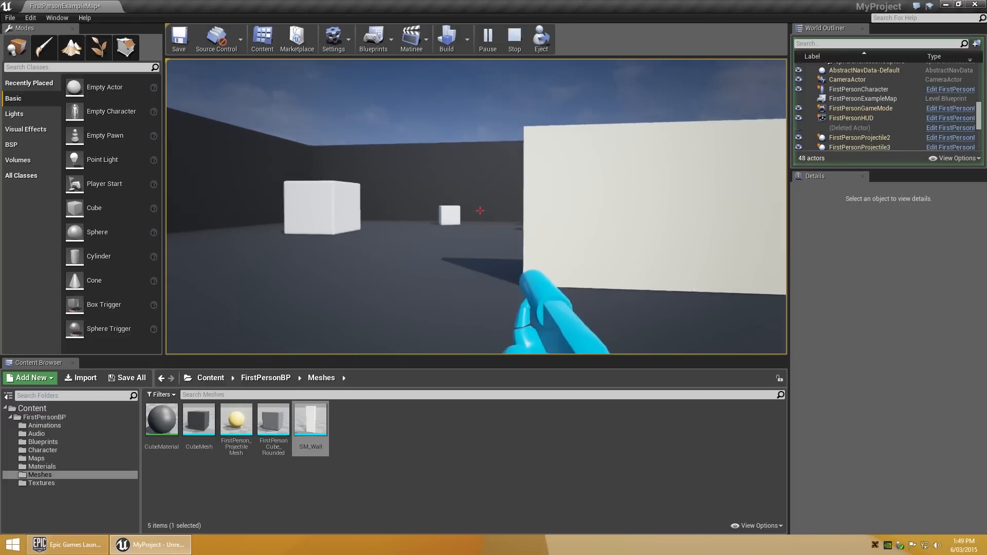
Step: Walk around the shadowed side of the wall to check its lighting and seams, and end the play session
{"action": "key", "text": "w"}
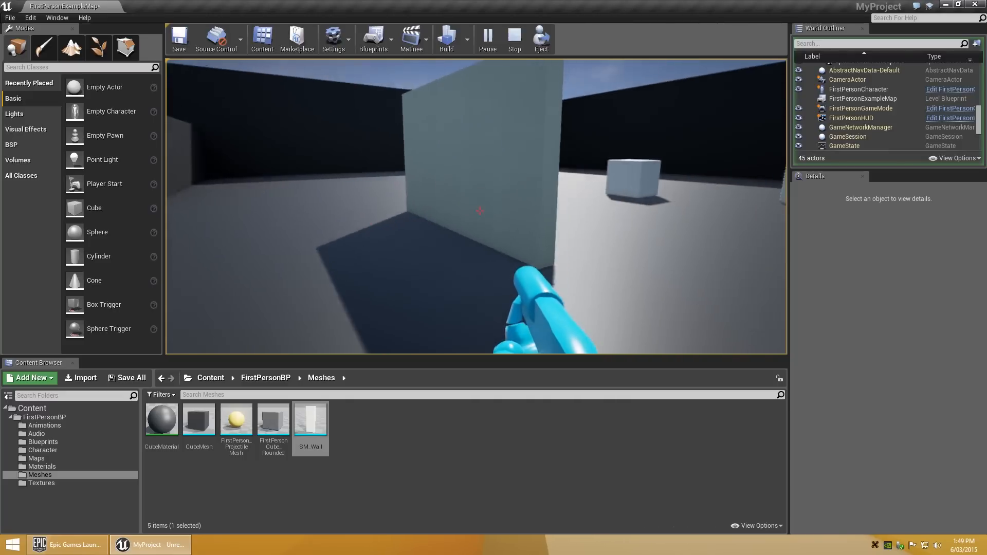
{"action": "key", "text": "a"}
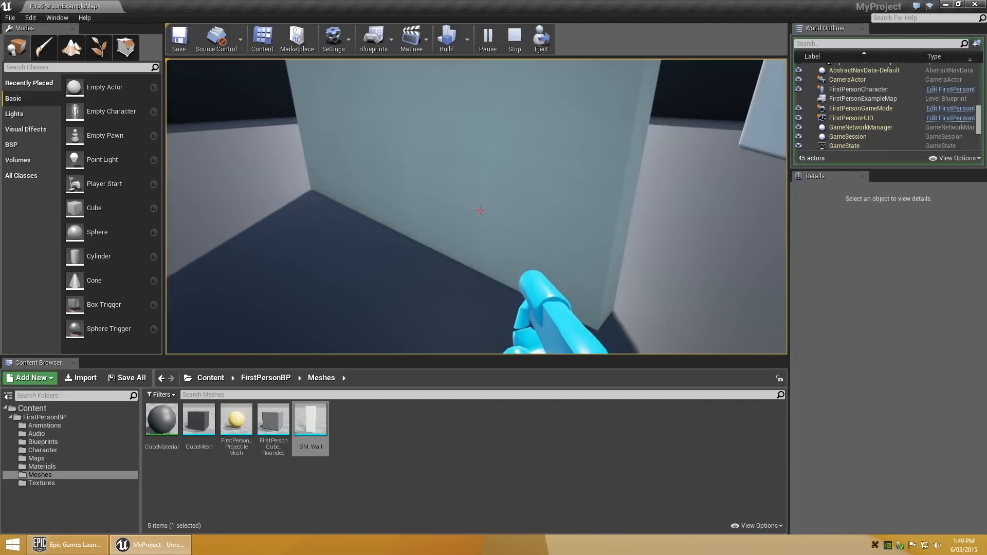
{"action": "key", "text": "a"}
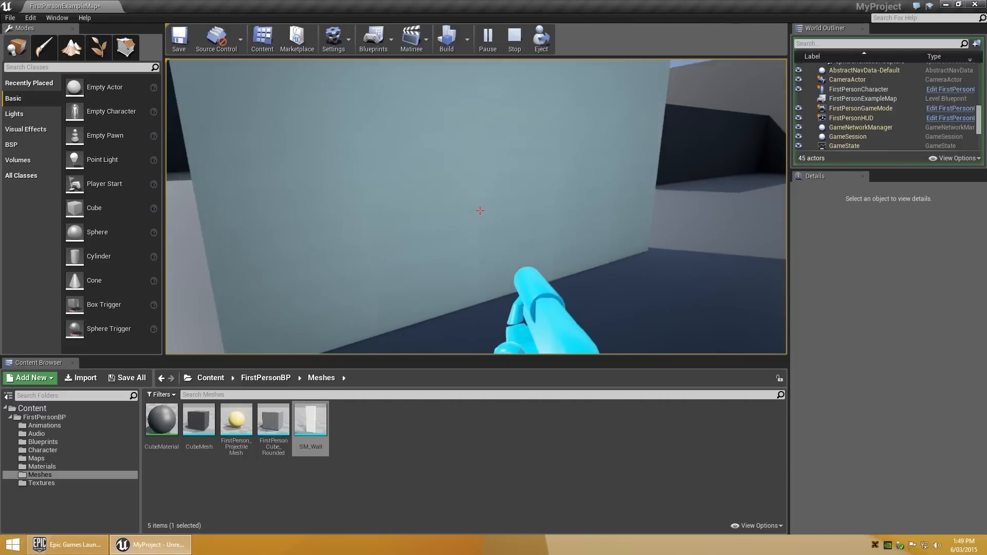
{"action": "key", "text": "s"}
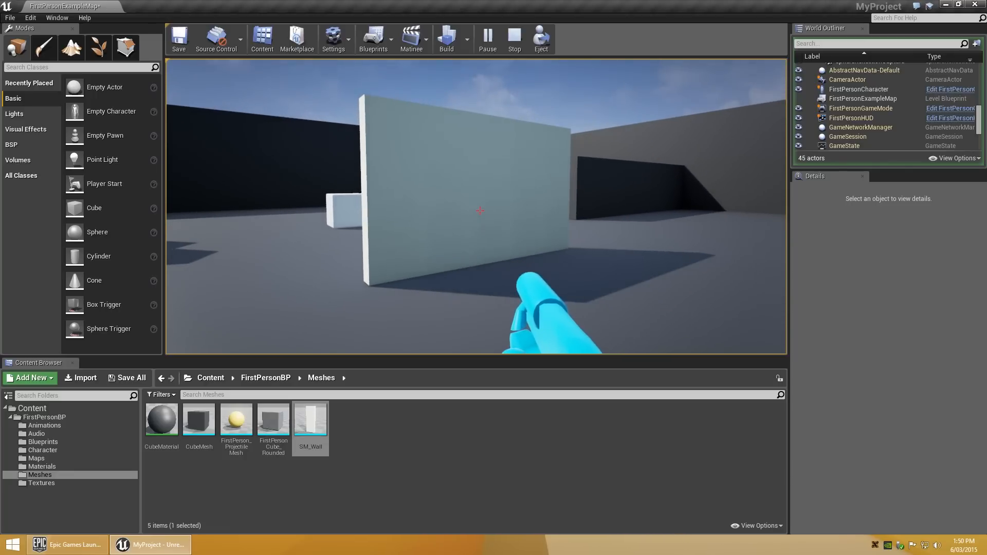
{"action": "key", "text": "Escape"}
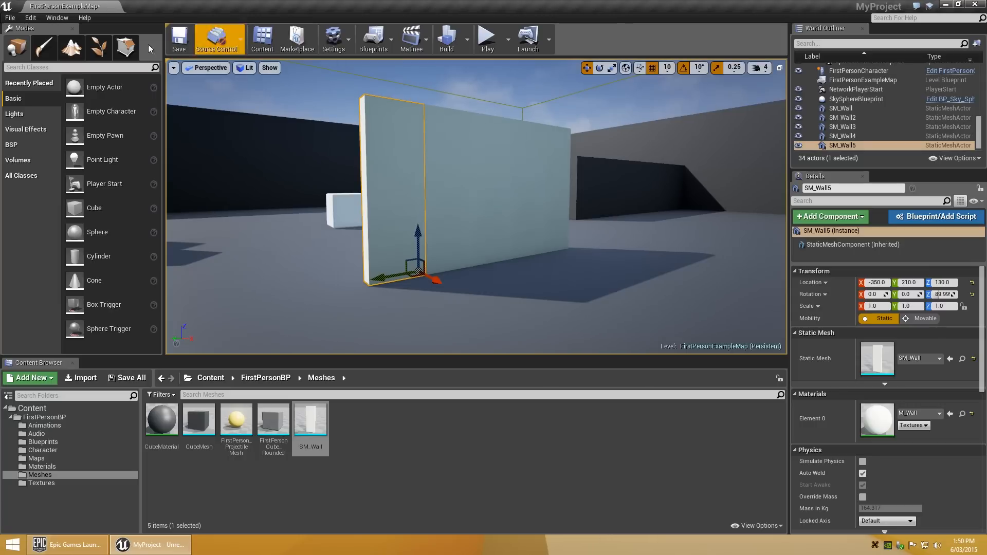
Step: Show the World Settings with the Lightmass Settings expanded, and widen the area so the setting names are readable
{"action": "left_click", "coordinate": [57, 18]}
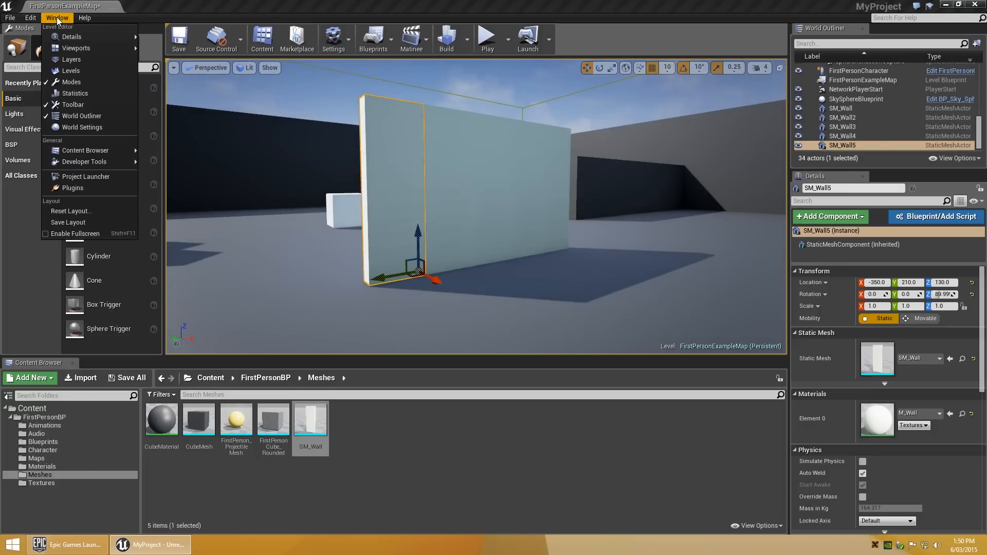
{"action": "left_click", "coordinate": [72, 127]}
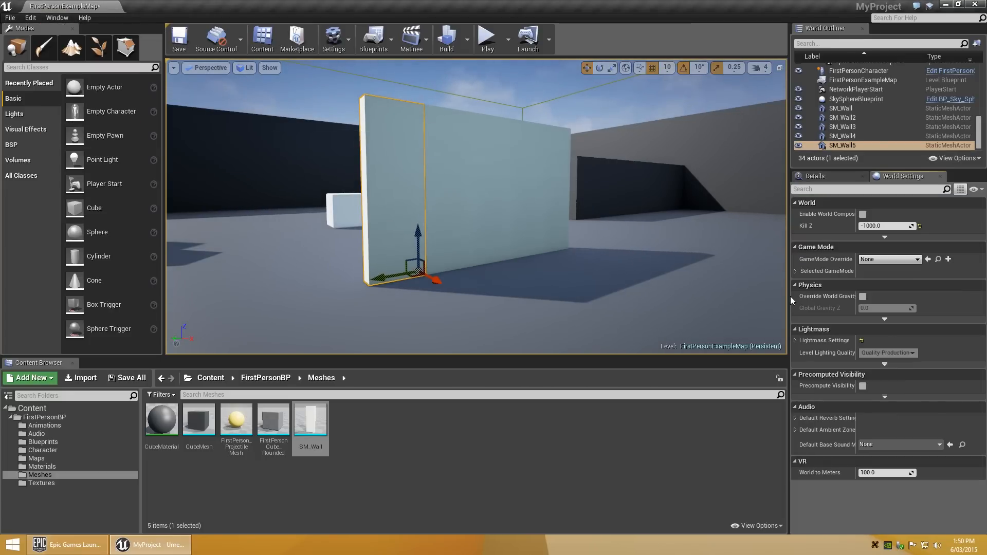
{"action": "left_click", "coordinate": [796, 341]}
{"action": "left_click_drag", "start_coordinate": [790, 357], "coordinate": [701, 357]}
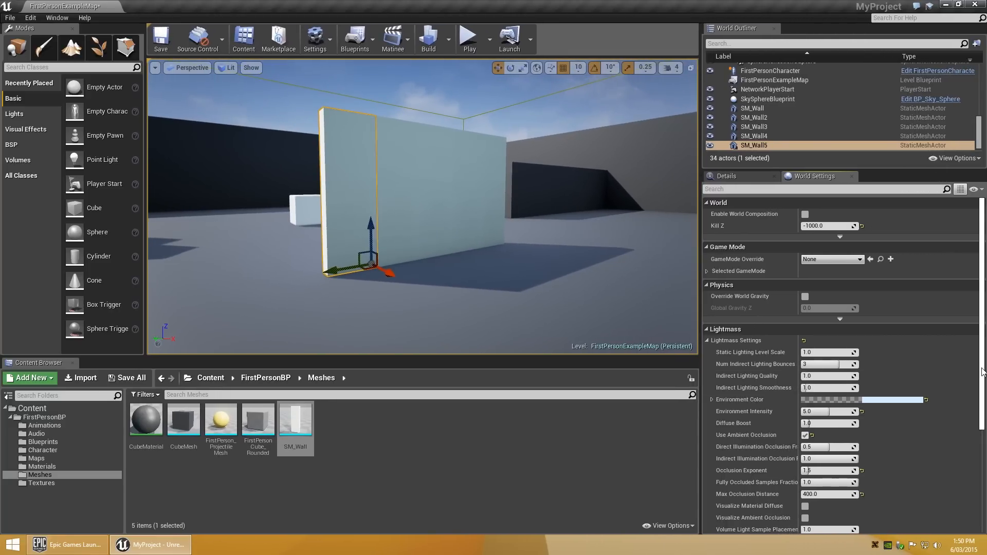
{"action": "scroll", "coordinate": [983, 371], "scroll_direction": "down", "scroll_amount": 4}
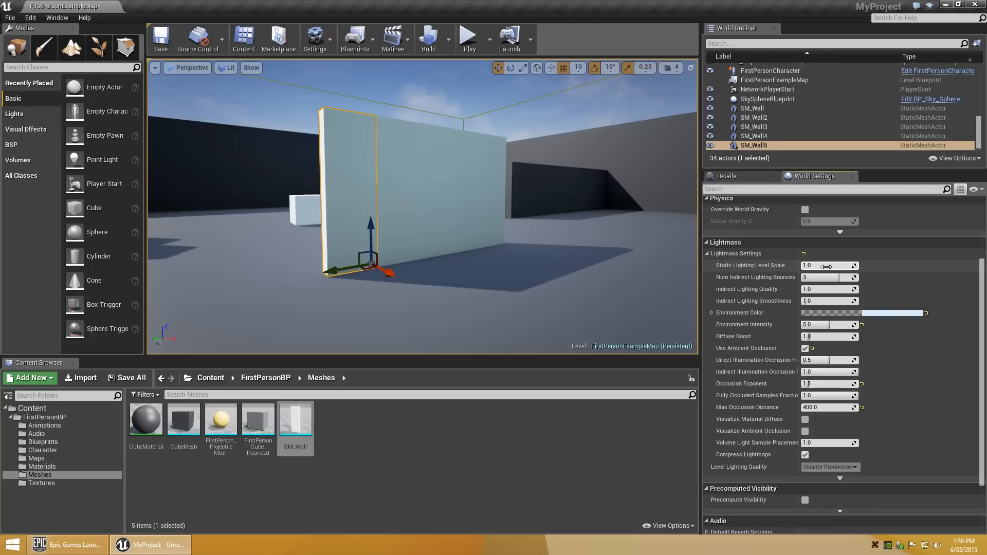
Step: Set Static Lighting Level Scale to 0.1 and Indirect Lighting Smoothness to 2.0, and rebuild the level
{"action": "left_click", "coordinate": [826, 267]}
{"action": "left_click", "coordinate": [824, 301]}
{"action": "type", "text": "2"}
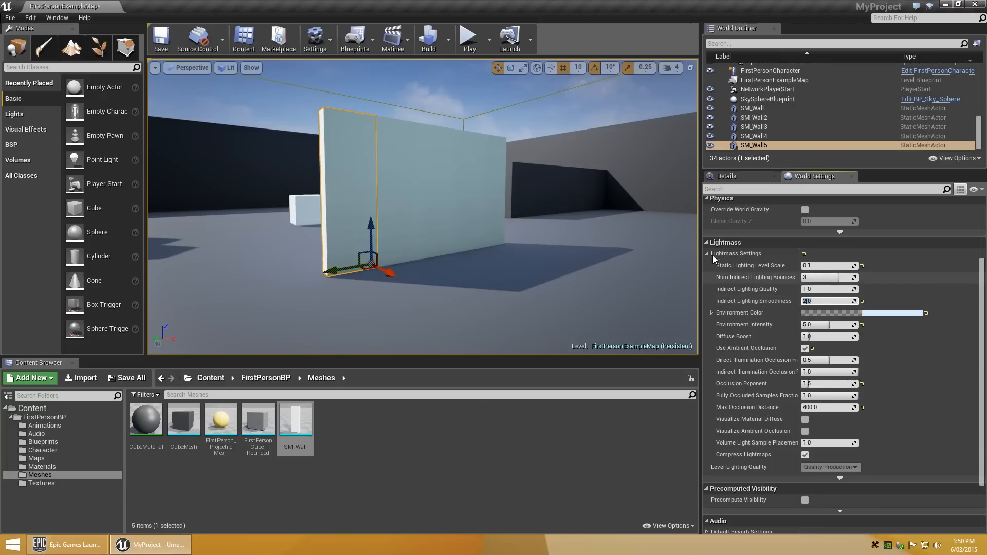
{"action": "left_click", "coordinate": [428, 40]}
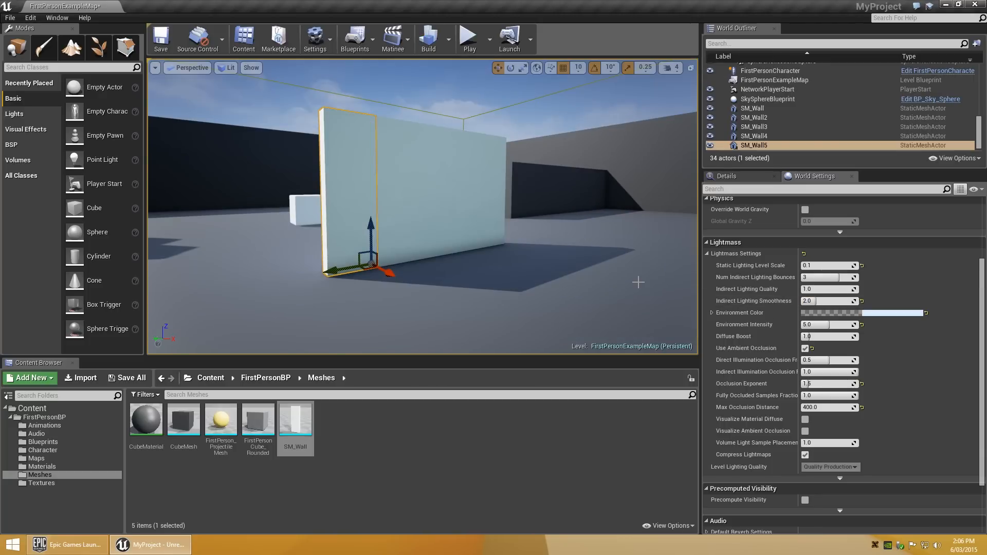
Step: Play the level and walk around the wall to examine the rebuilt lighting on its shadowed side
{"action": "left_click", "coordinate": [468, 39]}
{"action": "left_click", "coordinate": [427, 211]}
{"action": "key", "text": "s"}
{"action": "key", "text": "a"}
{"action": "key", "text": "w"}
{"action": "key", "text": "a"}
{"action": "key", "text": "s"}
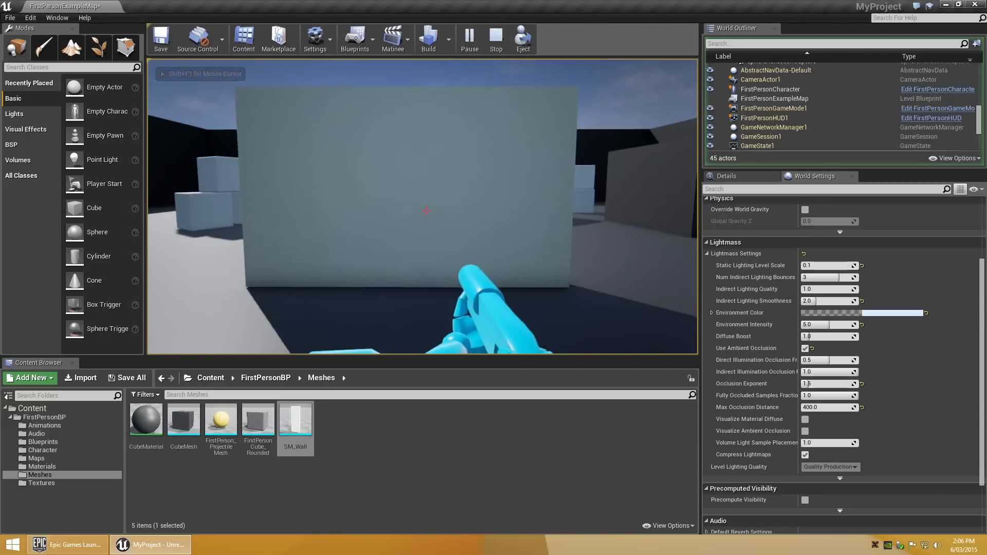
{"action": "key", "text": "w"}
{"action": "key", "text": "d"}
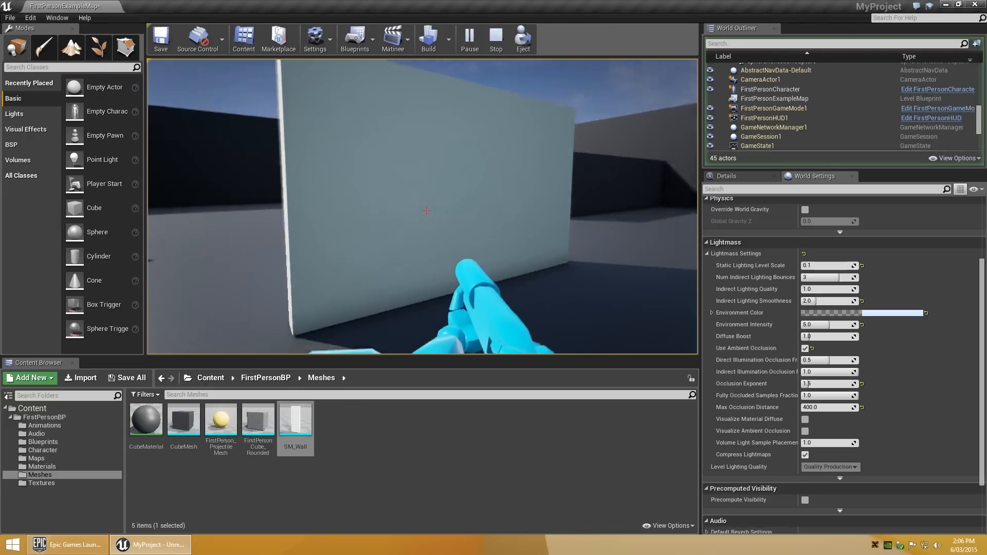
Step: Fire several projectiles while viewing the wall from another angle, and end the play session
{"action": "left_click", "coordinate": [427, 210]}
{"action": "left_click", "coordinate": [427, 211]}
{"action": "left_click", "coordinate": [427, 211]}
{"action": "left_click", "coordinate": [427, 211]}
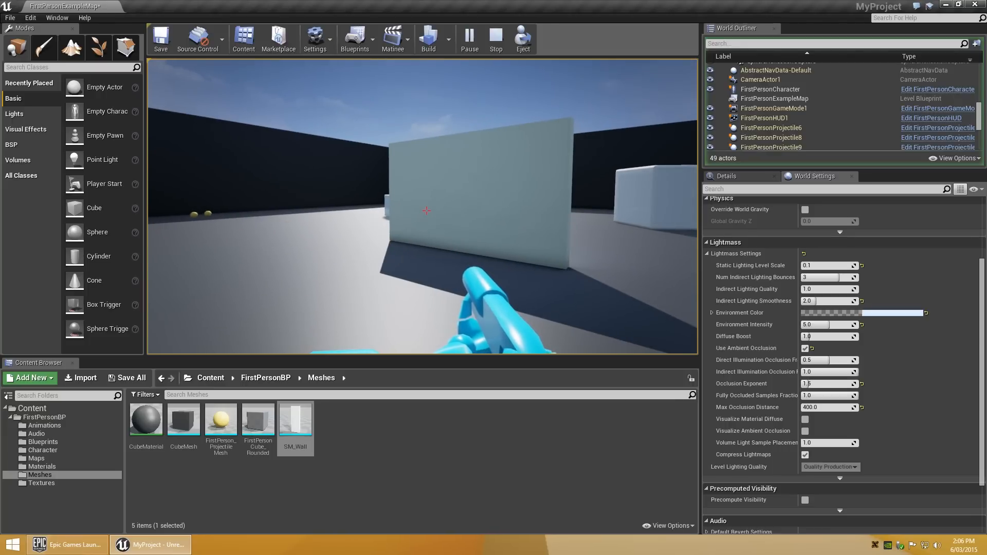
{"action": "key", "text": "Escape"}
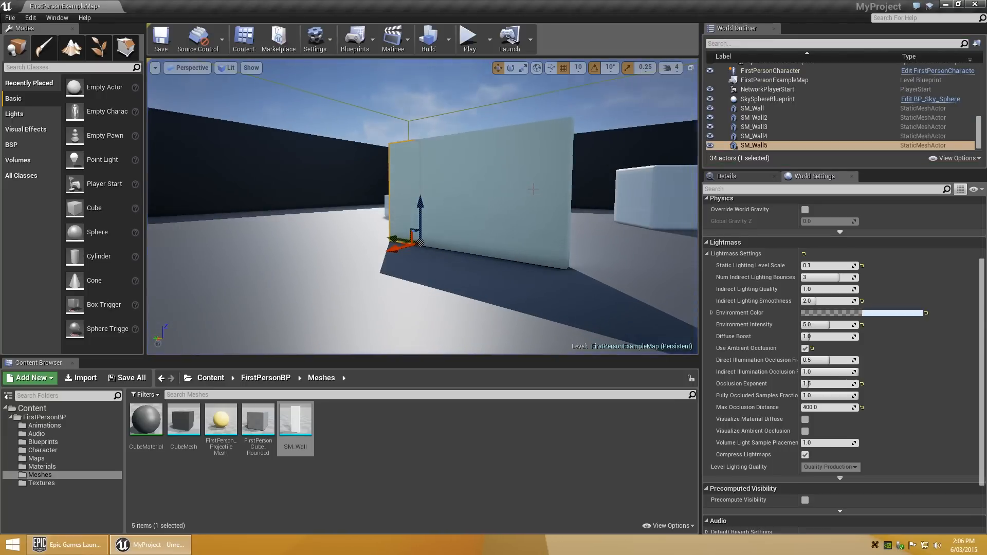